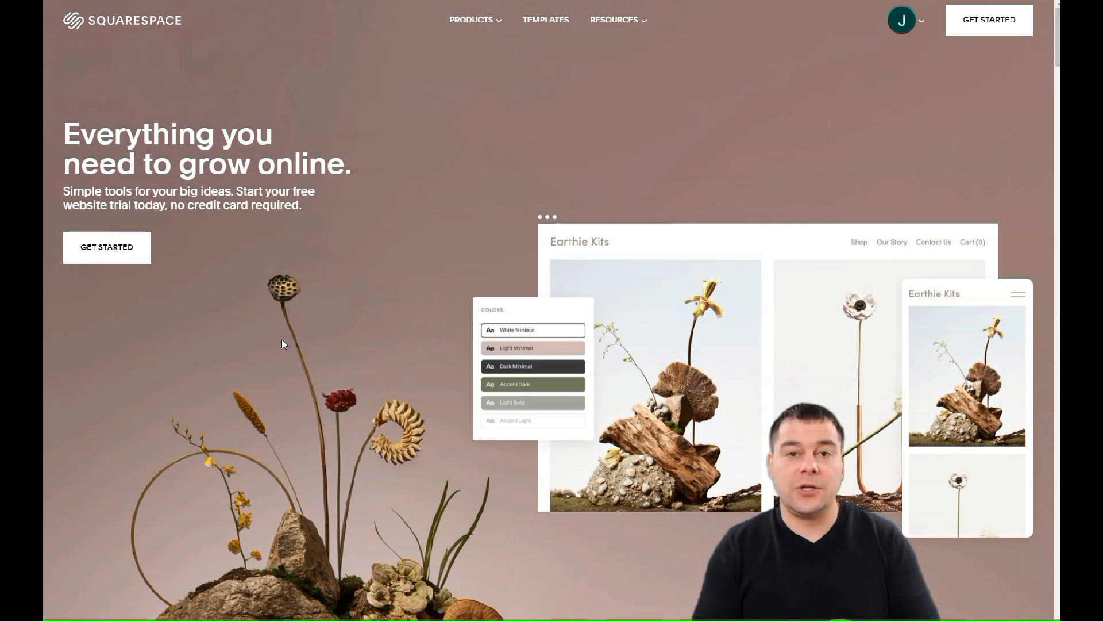
Scroll through the Squarespace homepage and back to the top to reach the template gallery
scroll(300, 310, "down", 10)
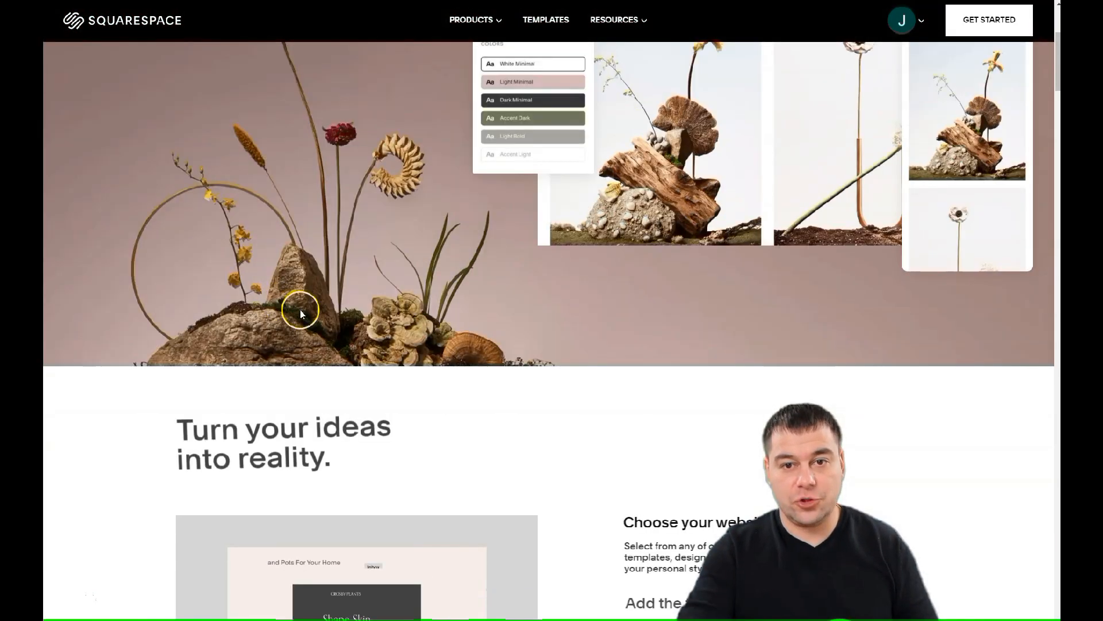
scroll(460, 242, "down", 6)
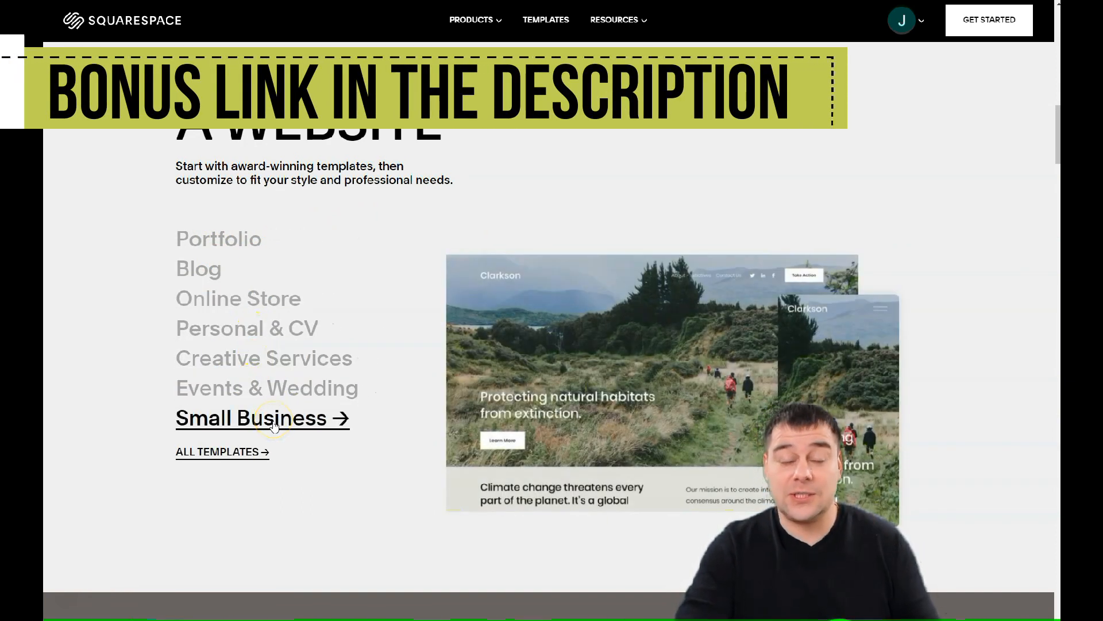
scroll(283, 419, "down", 8)
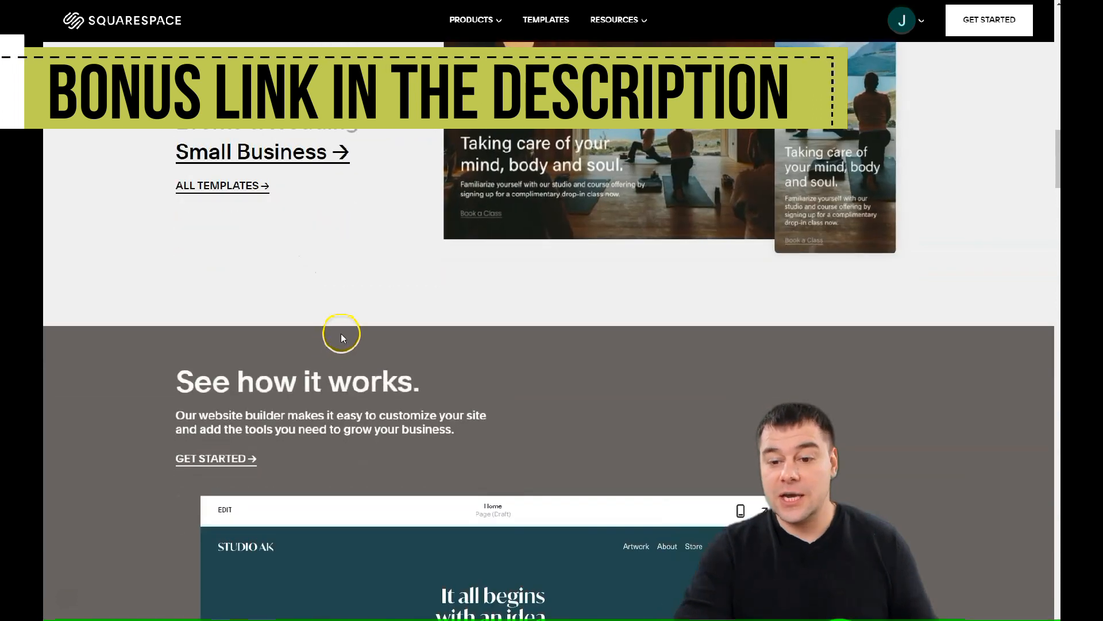
scroll(341, 333, "down", 5)
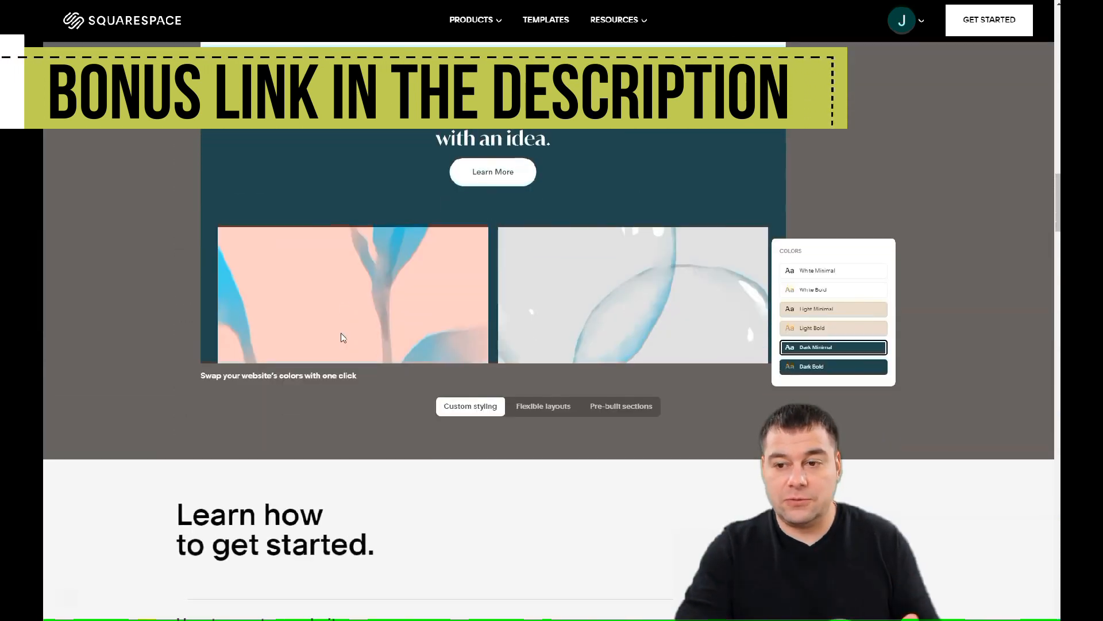
scroll(345, 329, "down", 5)
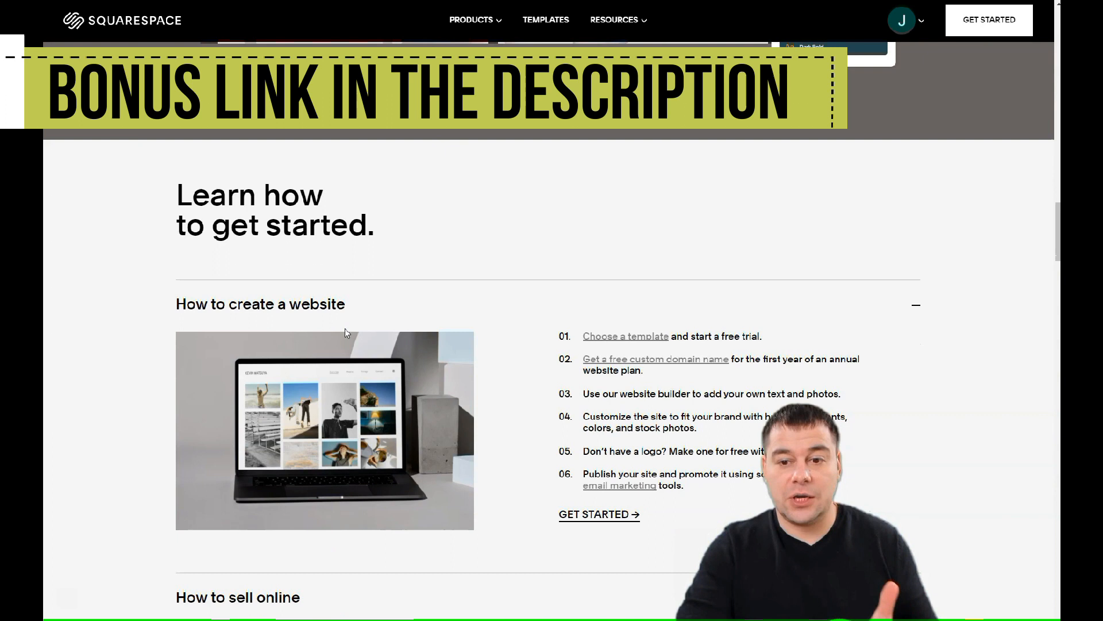
scroll(347, 333, "down", 10)
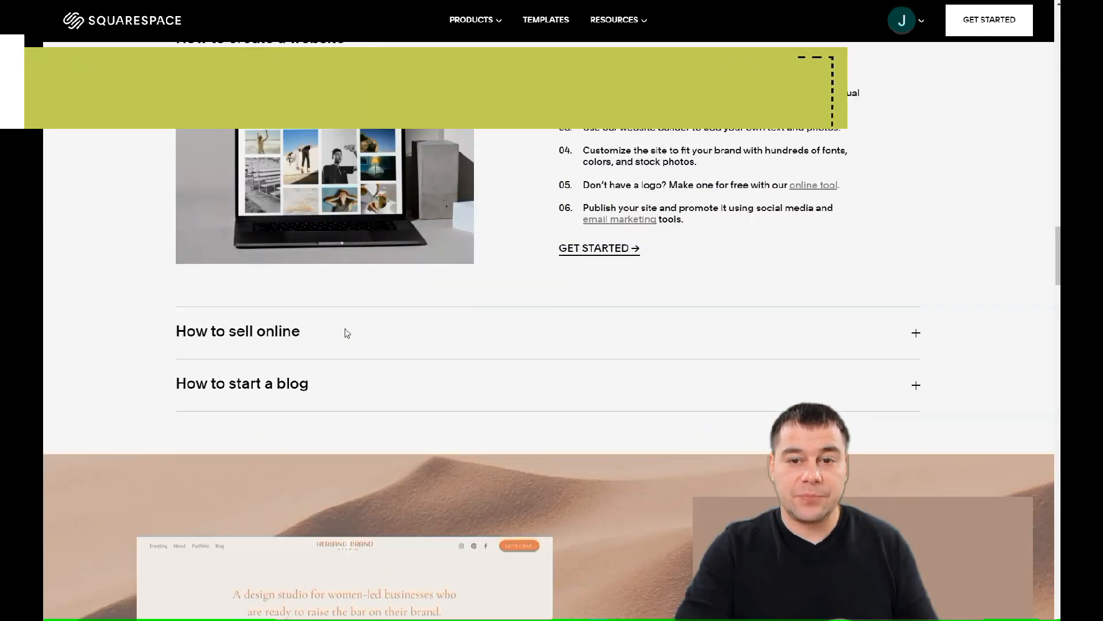
scroll(346, 332, "down", 5)
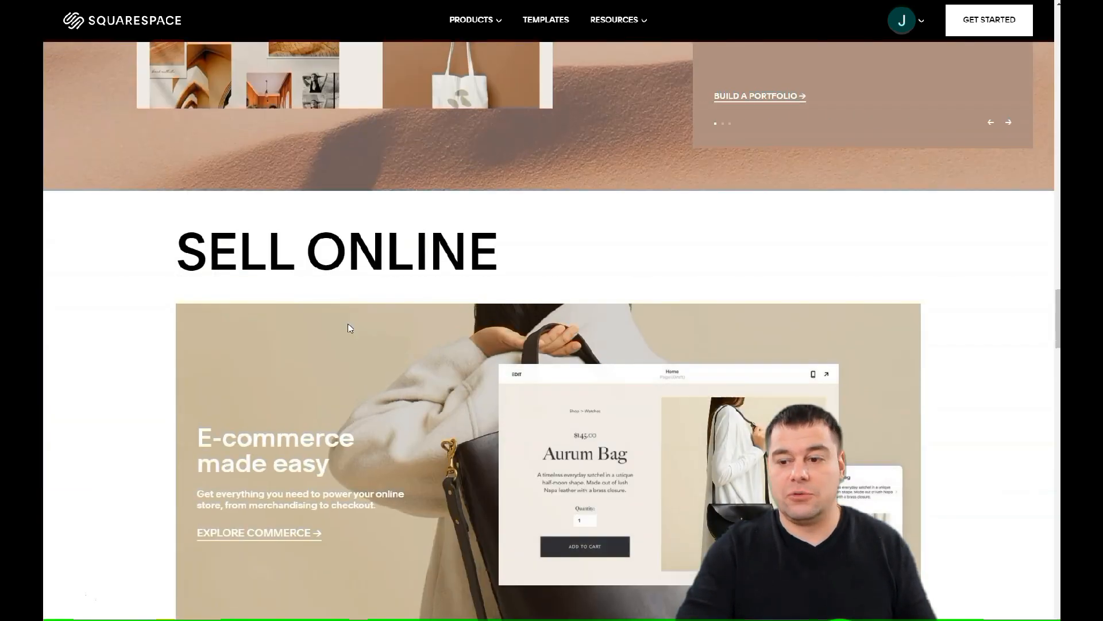
scroll(348, 331, "up", 15)
scroll(350, 329, "up", 15)
left_click(357, 304)
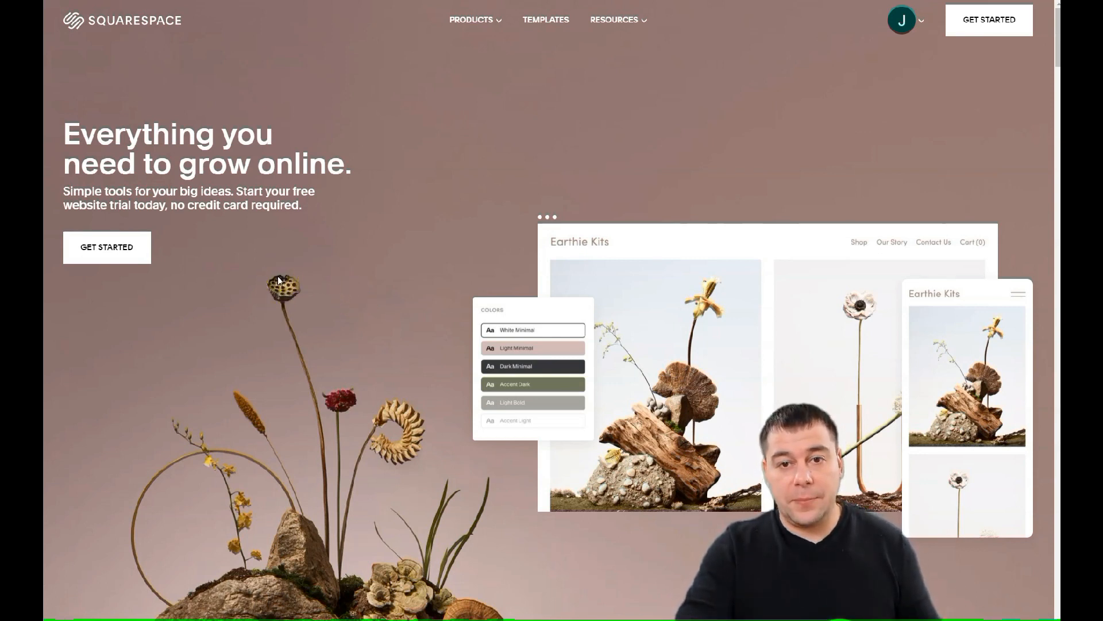
scroll(278, 276, "down", 2)
scroll(277, 276, "up", 2)
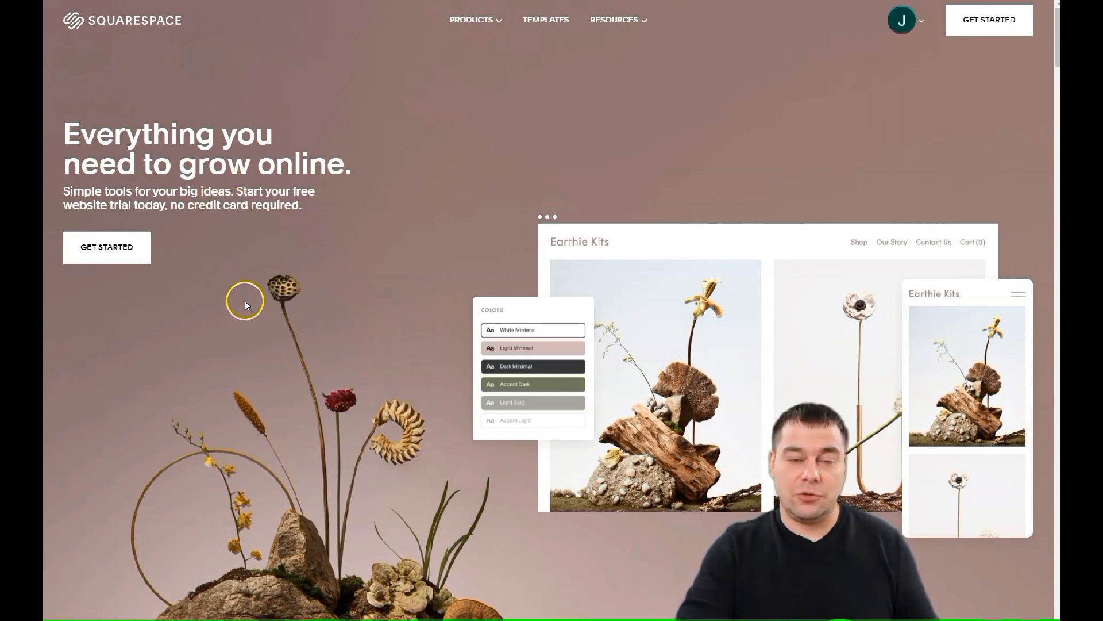
scroll(234, 284, "down", 1)
scroll(234, 284, "up", 1)
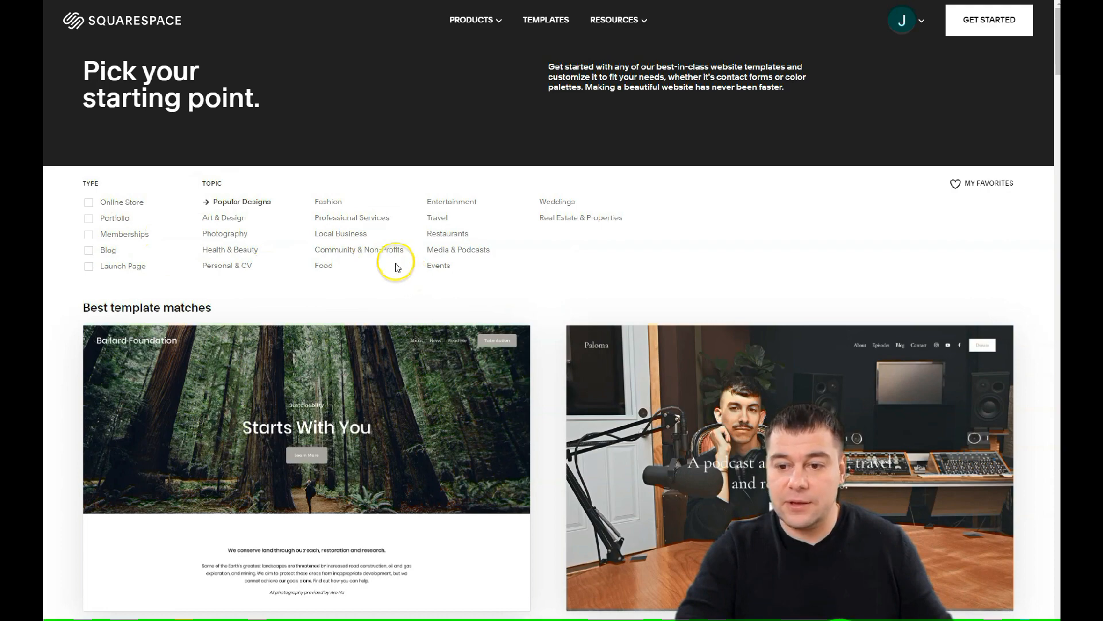
Scroll the template gallery to find and preview the Hester template
scroll(403, 276, "down", 8)
scroll(410, 280, "up", 10)
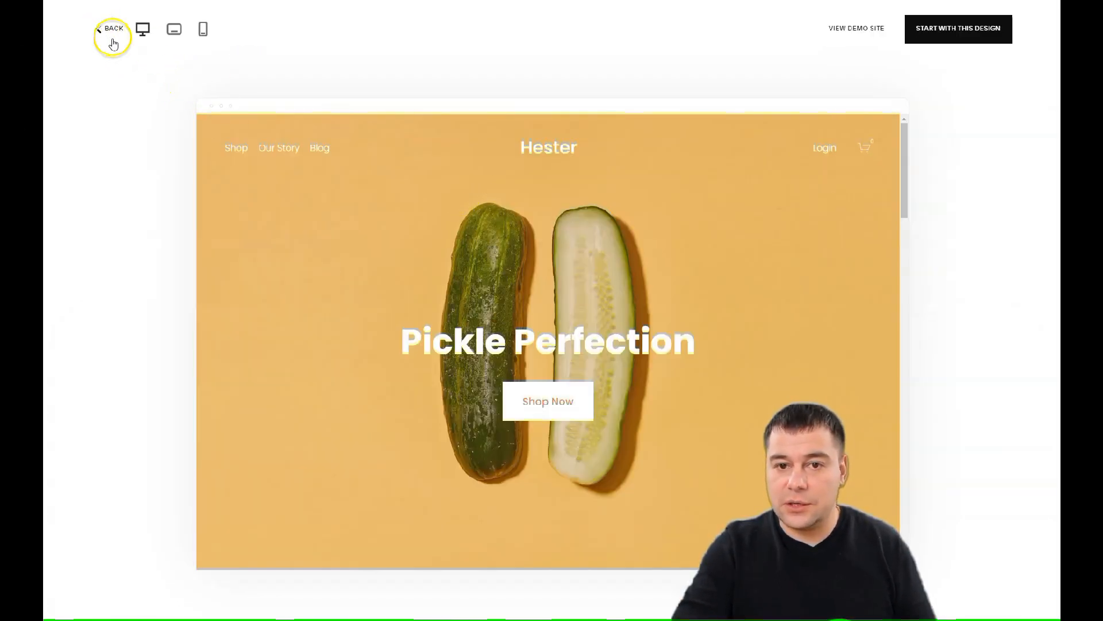
Start a new site from the Hester template and title it 'Chef's Cake'
left_click(931, 30)
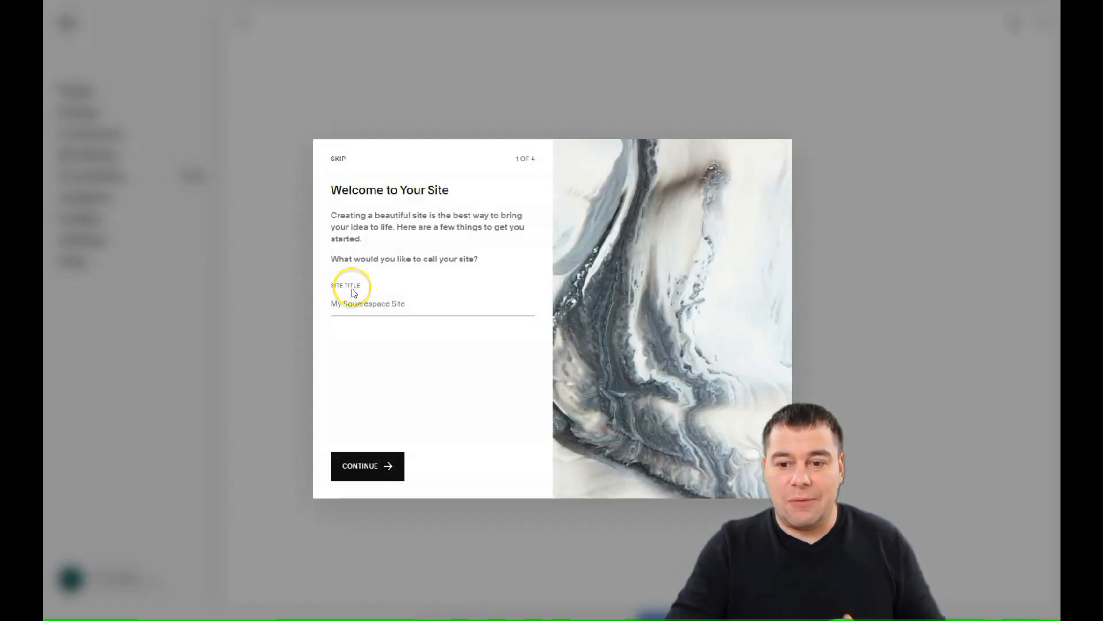
left_click(357, 306)
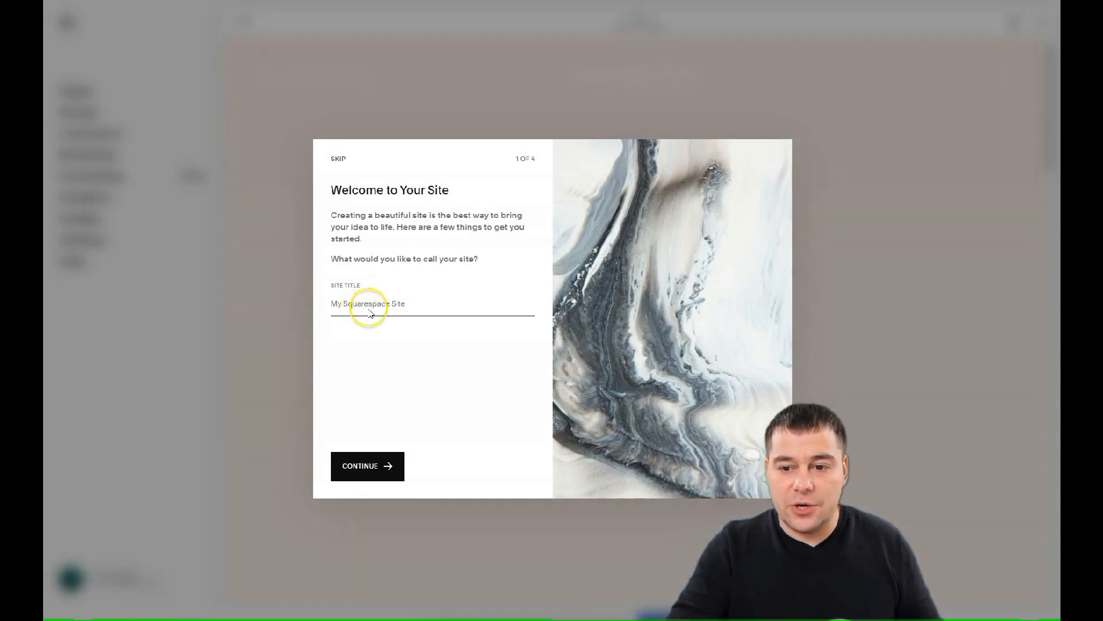
left_click(371, 308)
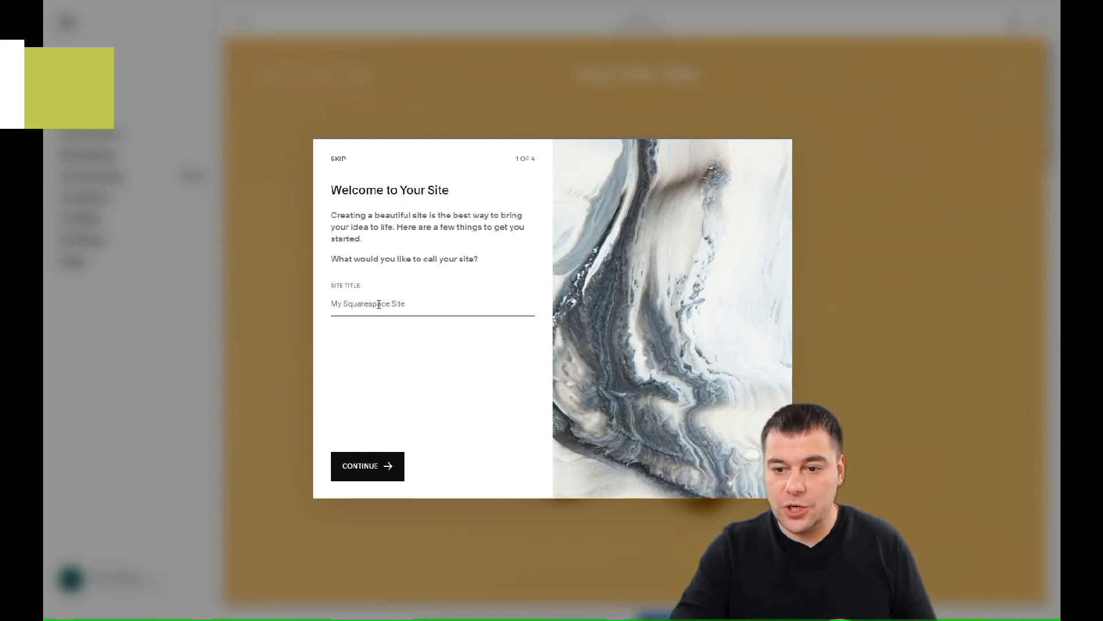
left_click(363, 303)
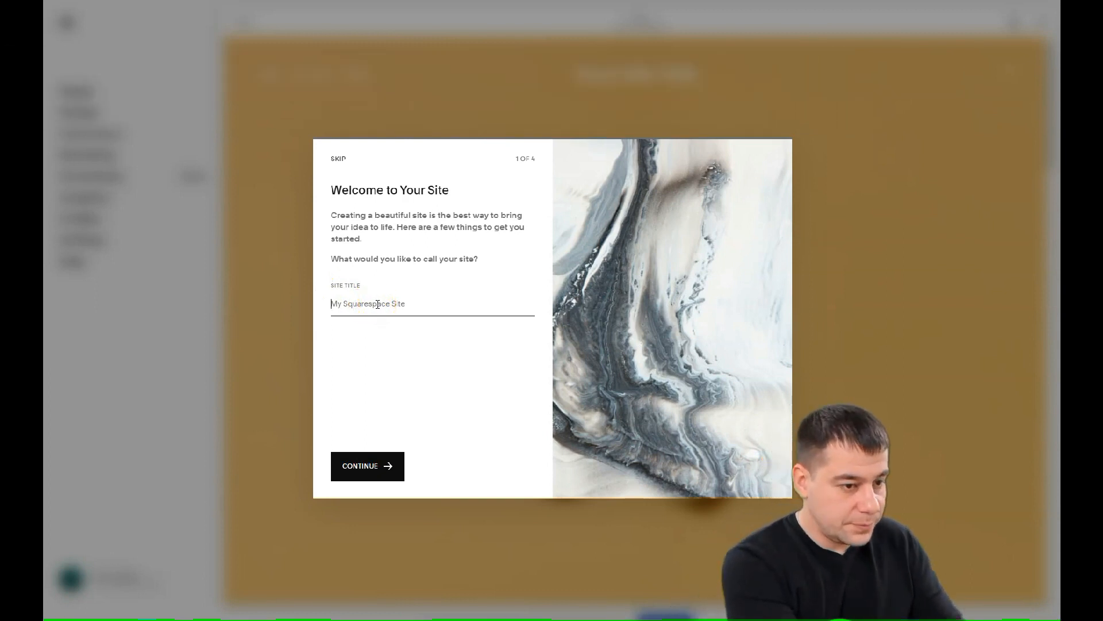
type("Chef's Cake")
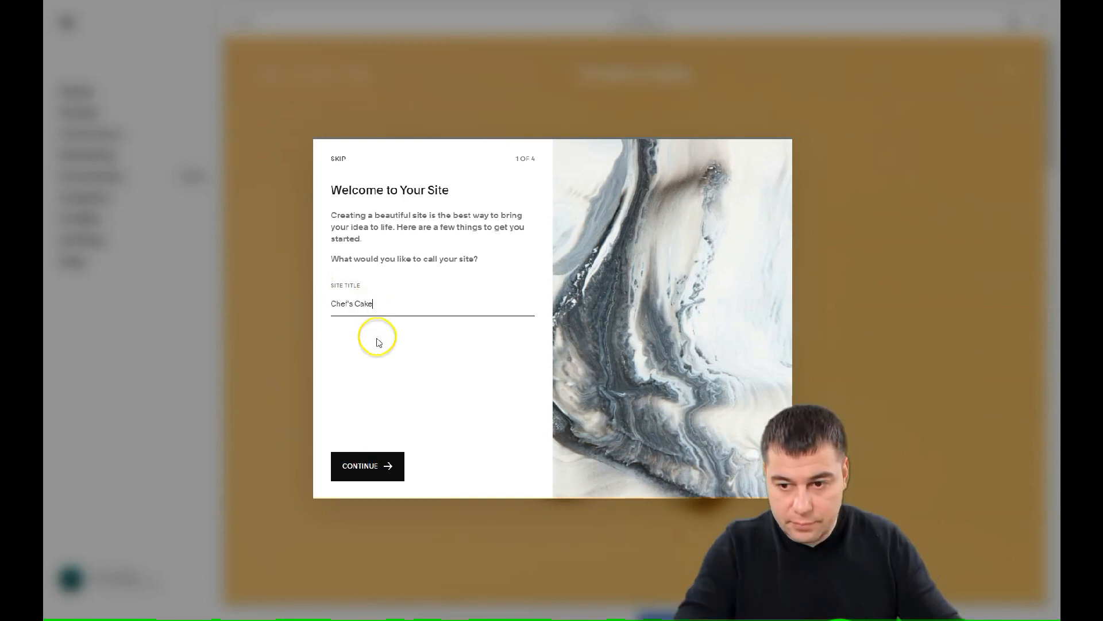
left_click(385, 466)
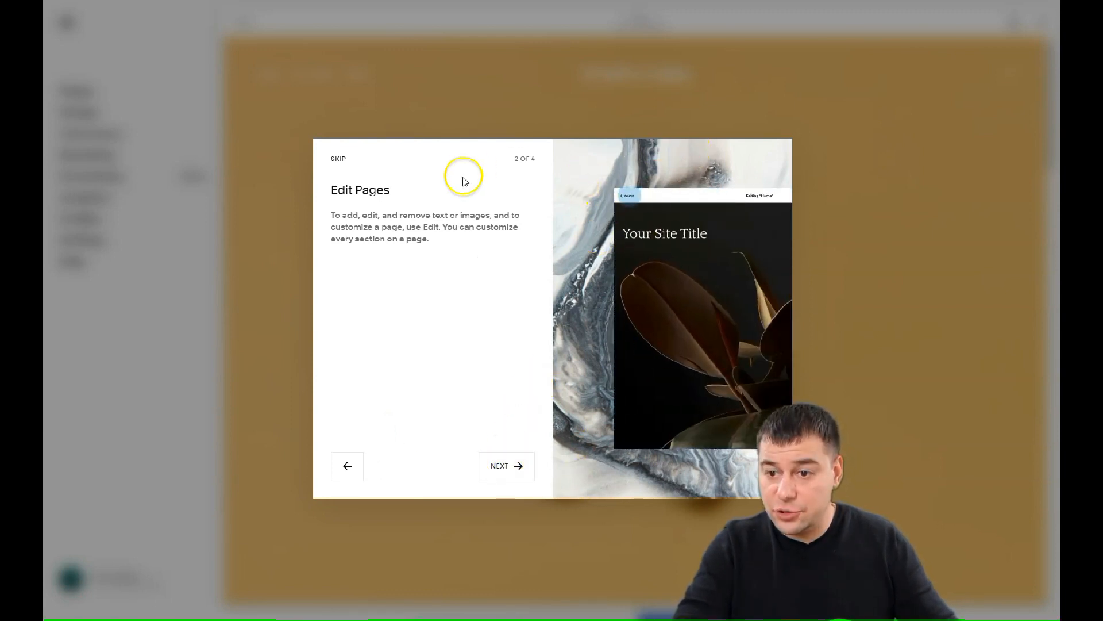
Step through the remaining welcome tour screens into the site editor
left_click(503, 468)
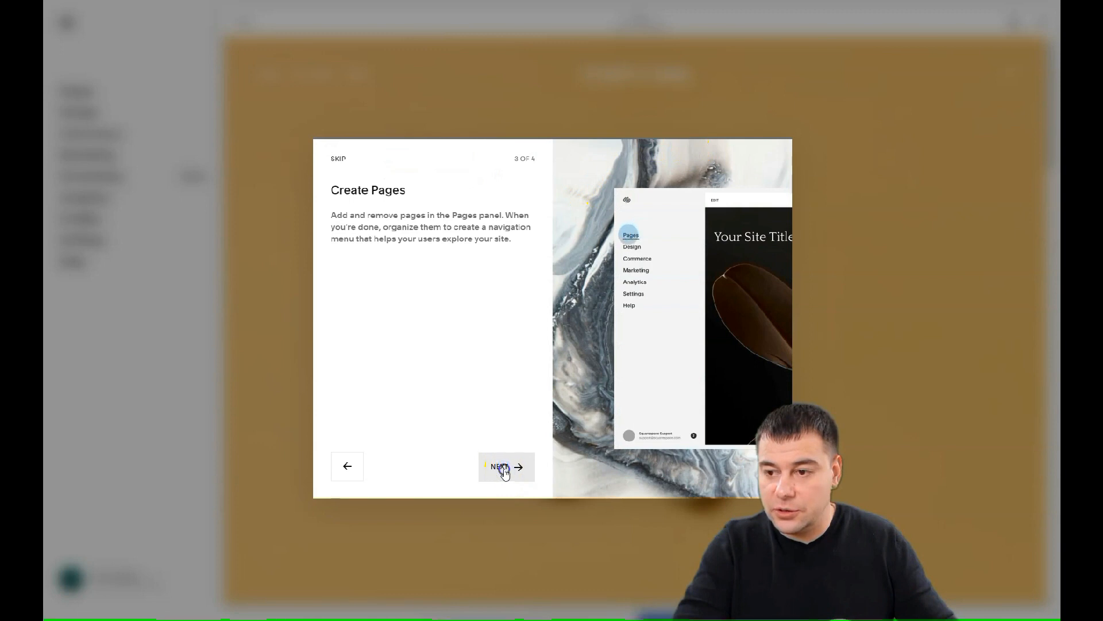
left_click(505, 471)
left_click(494, 470)
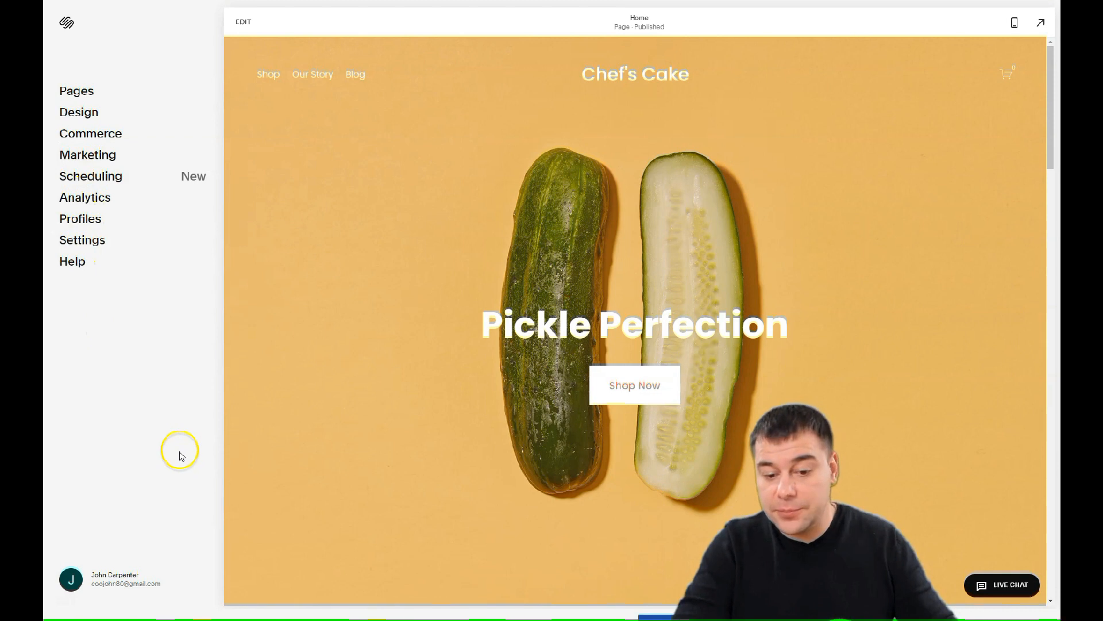
Open the Pages list, then put the Home page into edit mode
left_click(74, 92)
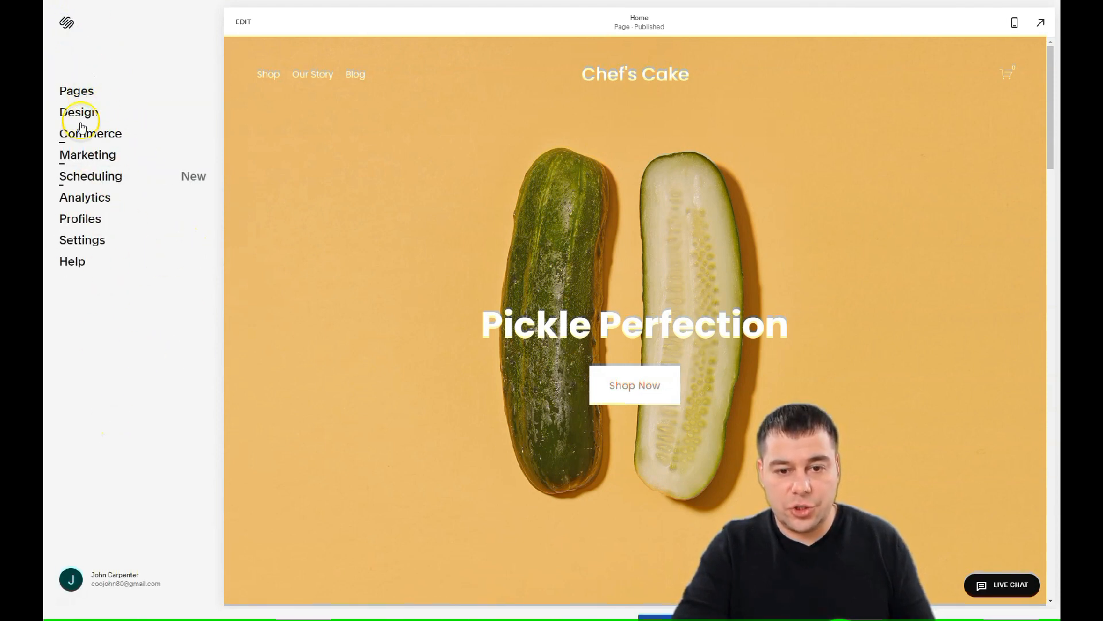
left_click(243, 24)
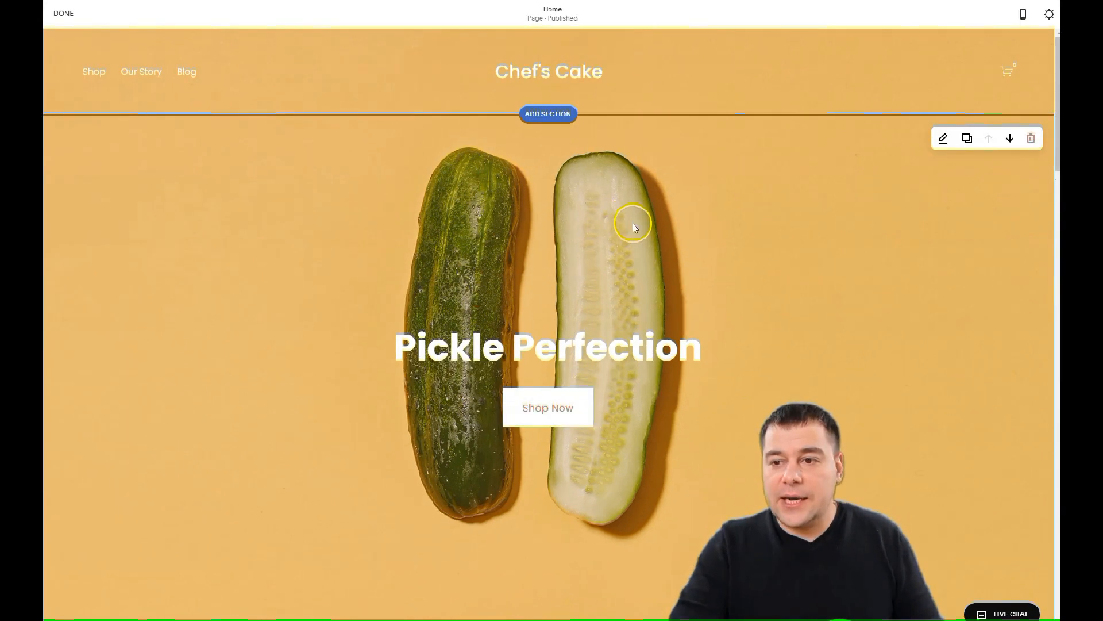
Open the site header editor and review the Site Title & Logo settings for Chef's Cake
mouse_move(569, 67)
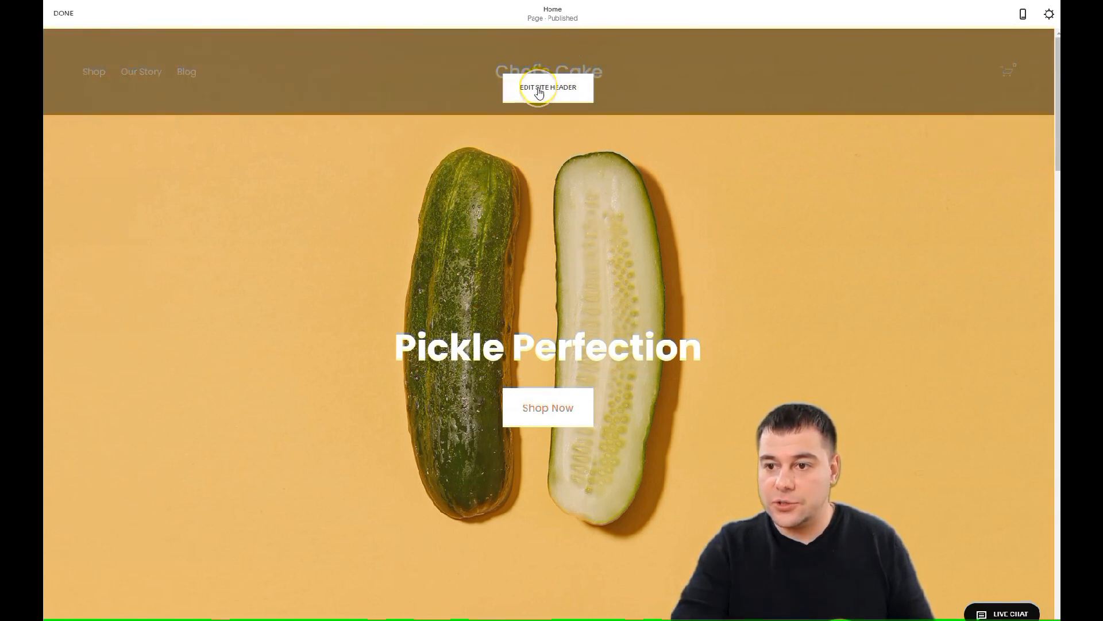
left_click(539, 89)
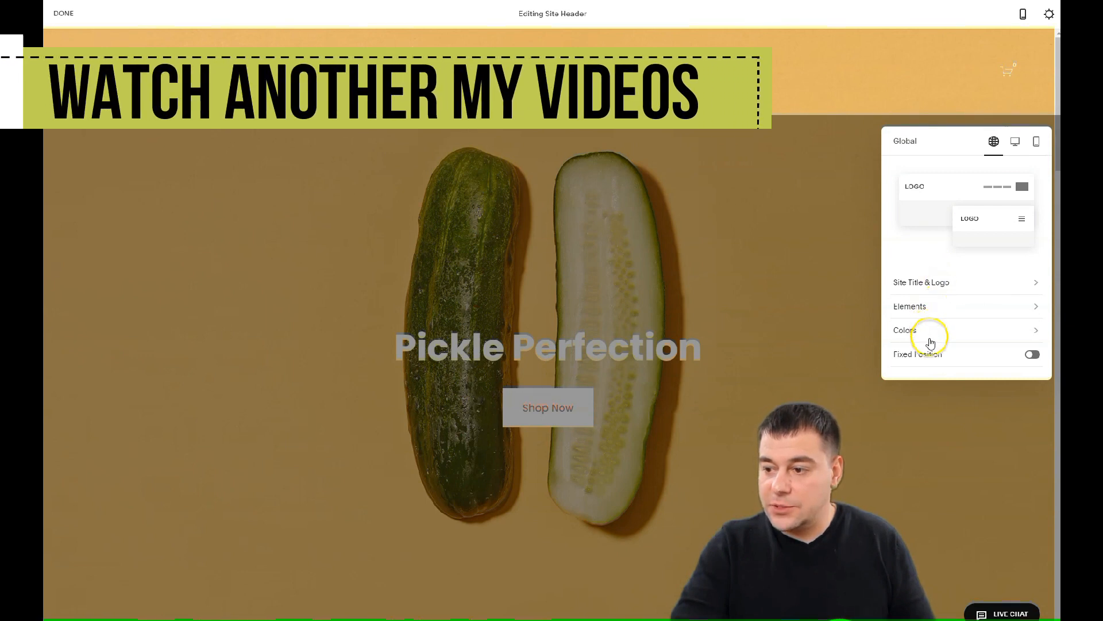
left_click(951, 282)
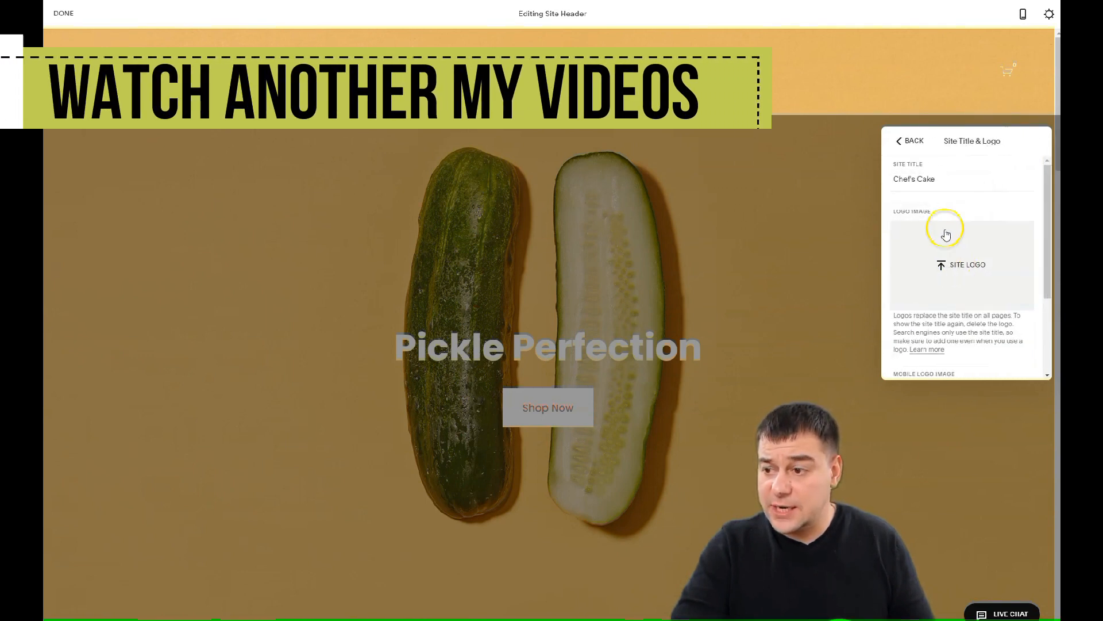
scroll(956, 267, "down", 2)
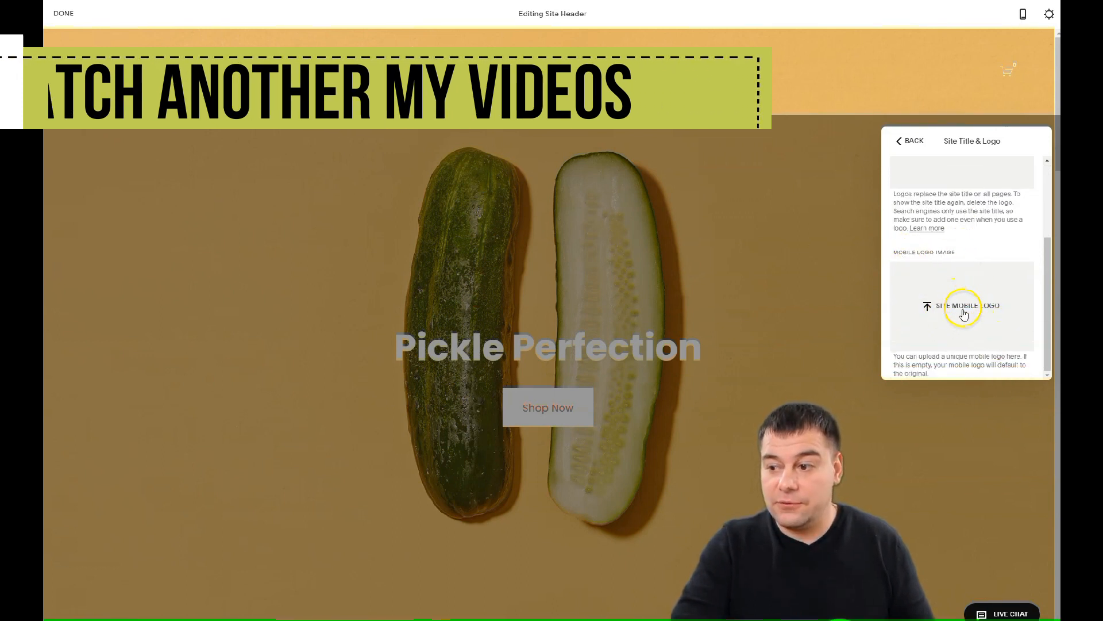
scroll(964, 313, "up", 2)
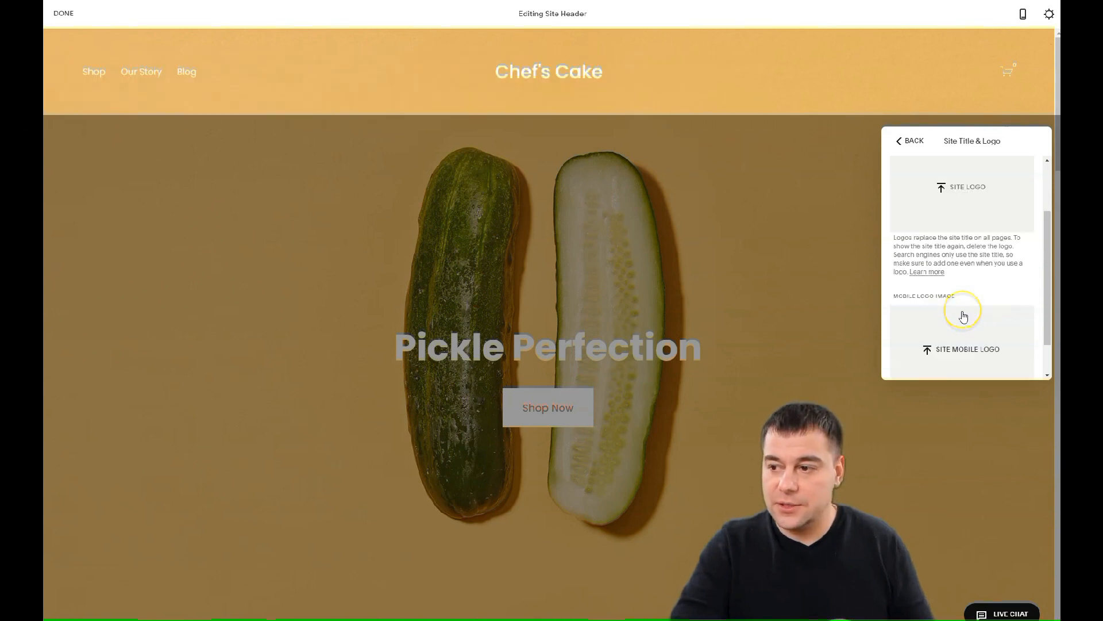
scroll(963, 312, "down", 2)
scroll(957, 294, "up", 3)
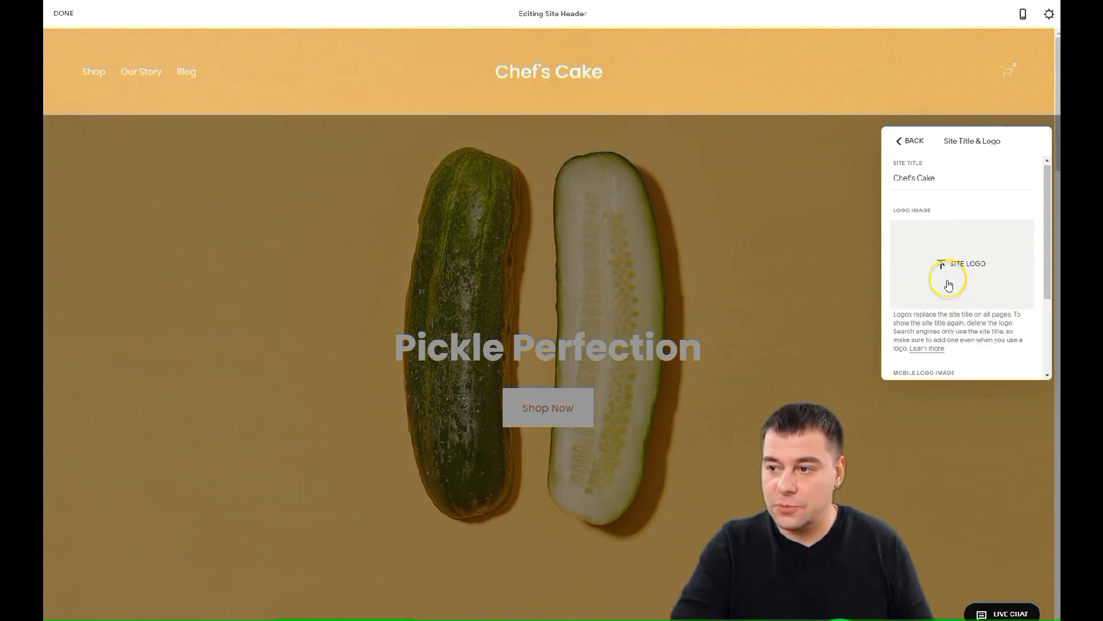
left_click(902, 141)
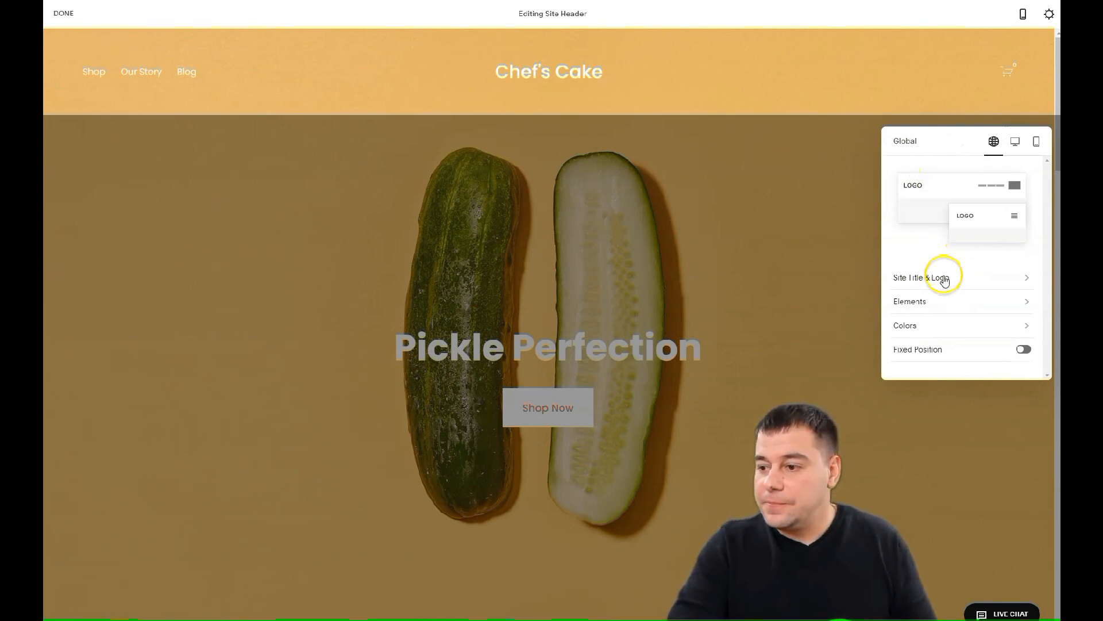
left_click(1016, 143)
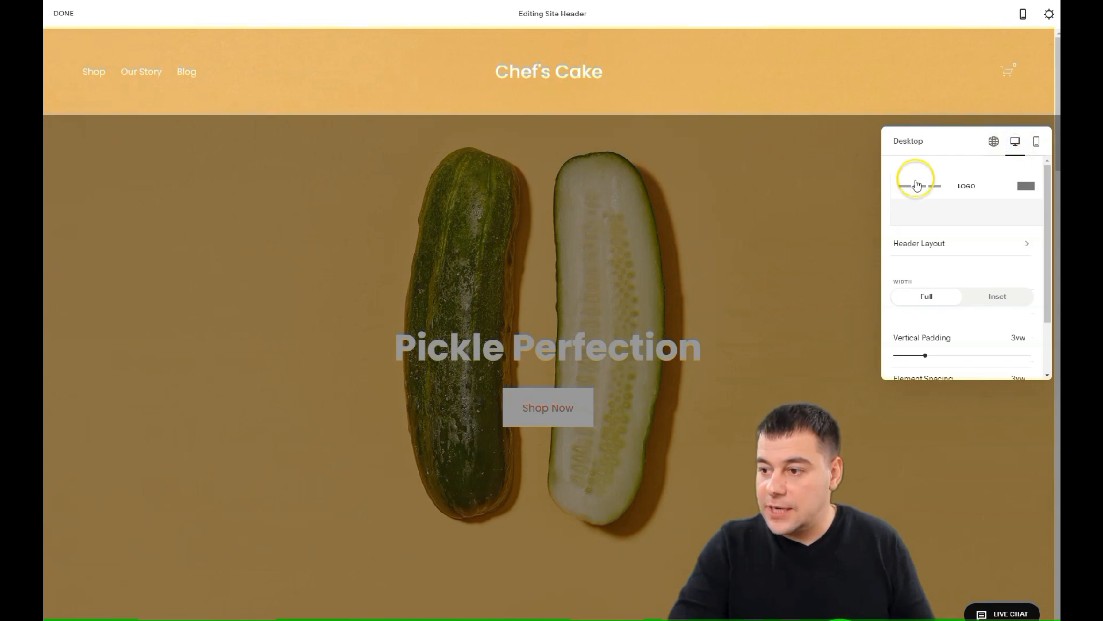
left_click(935, 246)
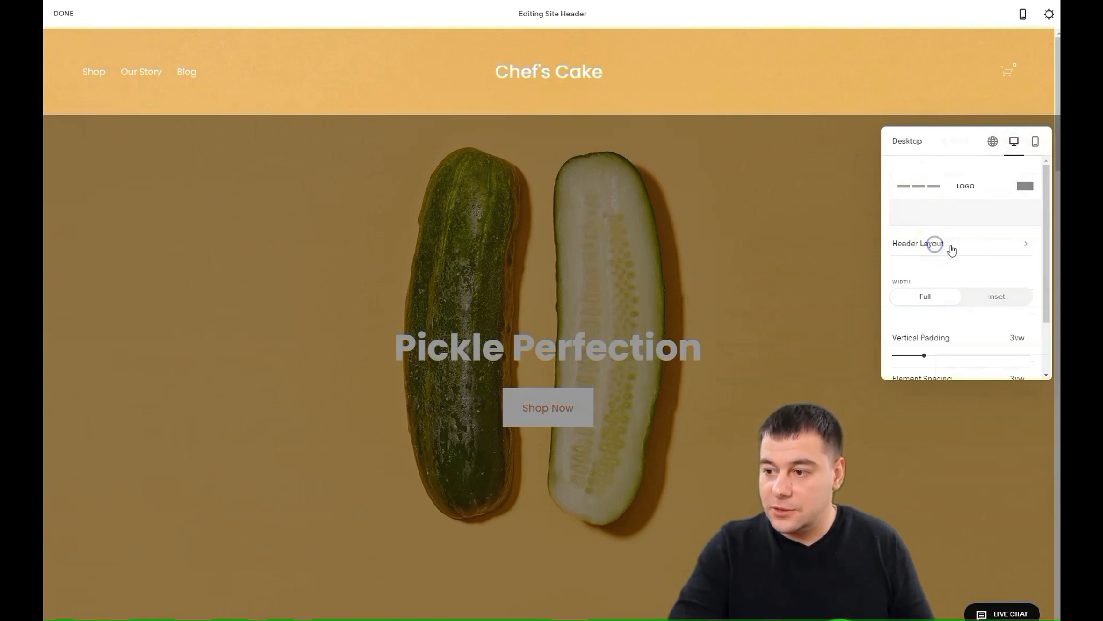
scroll(977, 241, "down", 3)
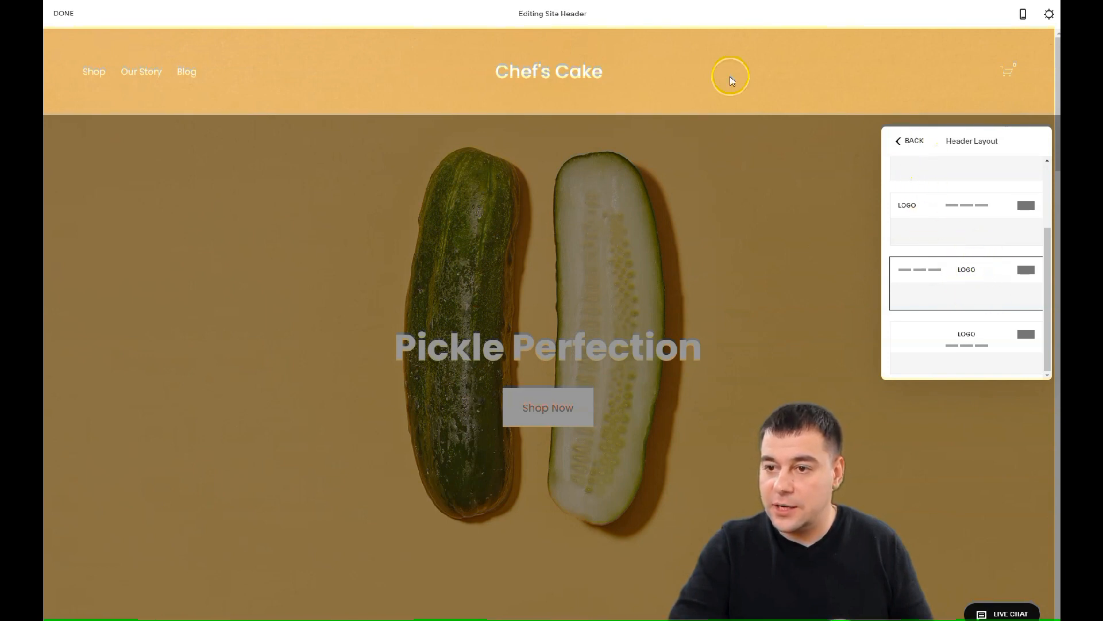
left_click(907, 140)
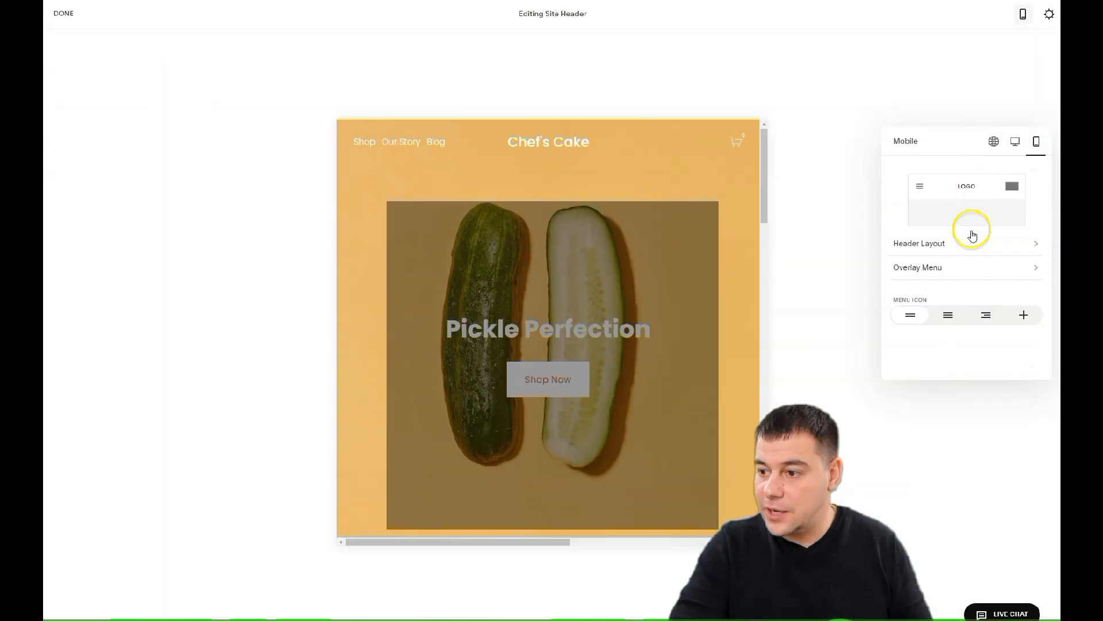
left_click(967, 247)
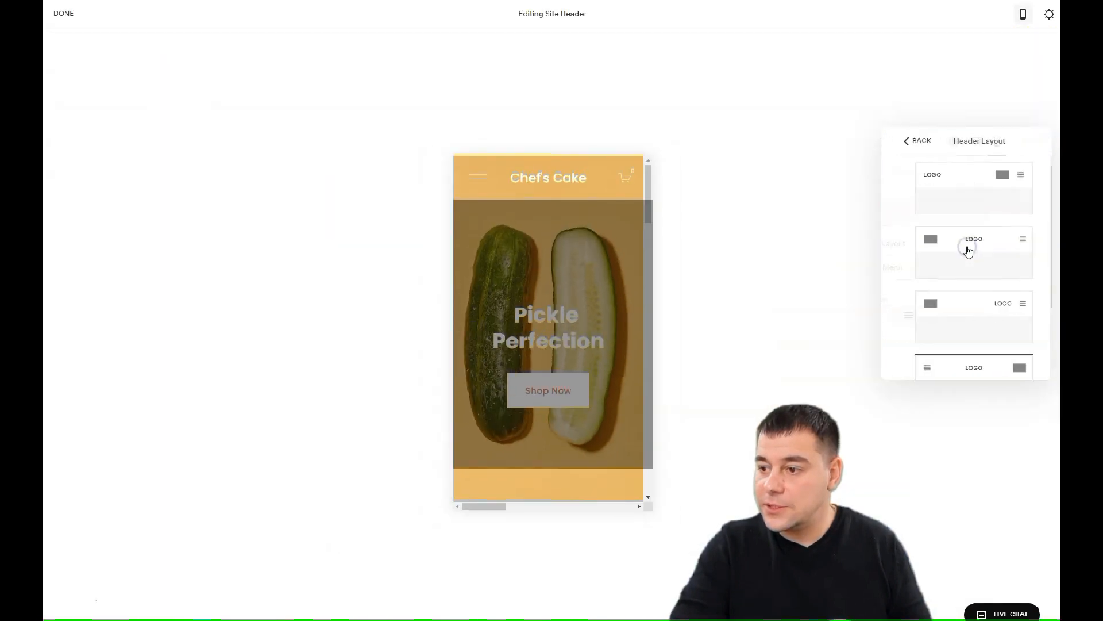
scroll(977, 287, "down", 2)
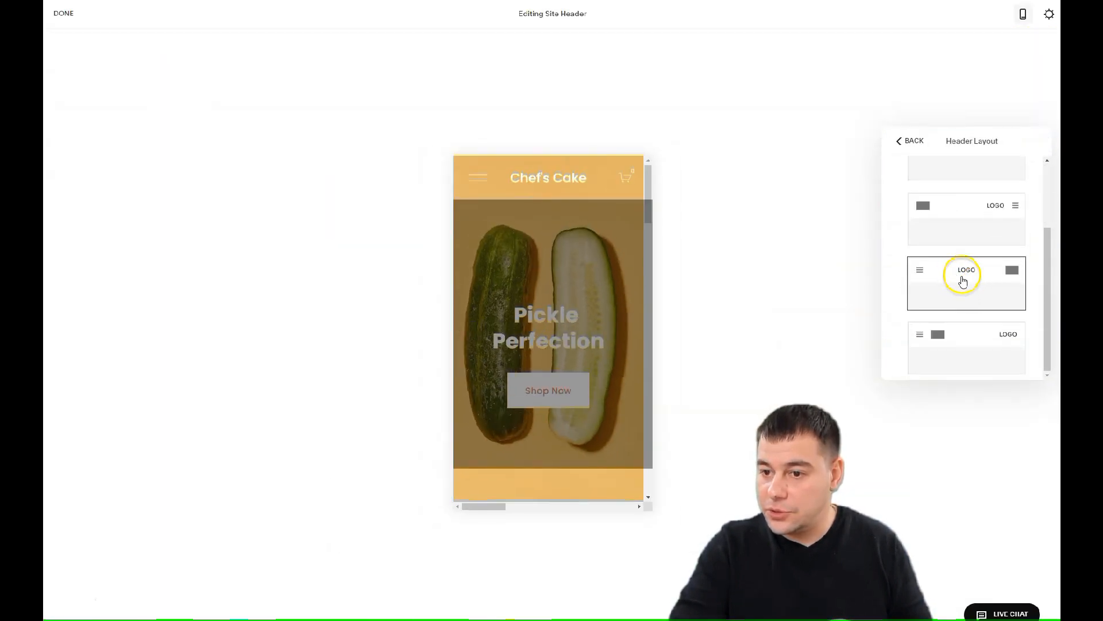
left_click(902, 141)
left_click(994, 140)
Enable a header button labelled 'Order now' and switch on Social Links in Header Elements
left_click(937, 278)
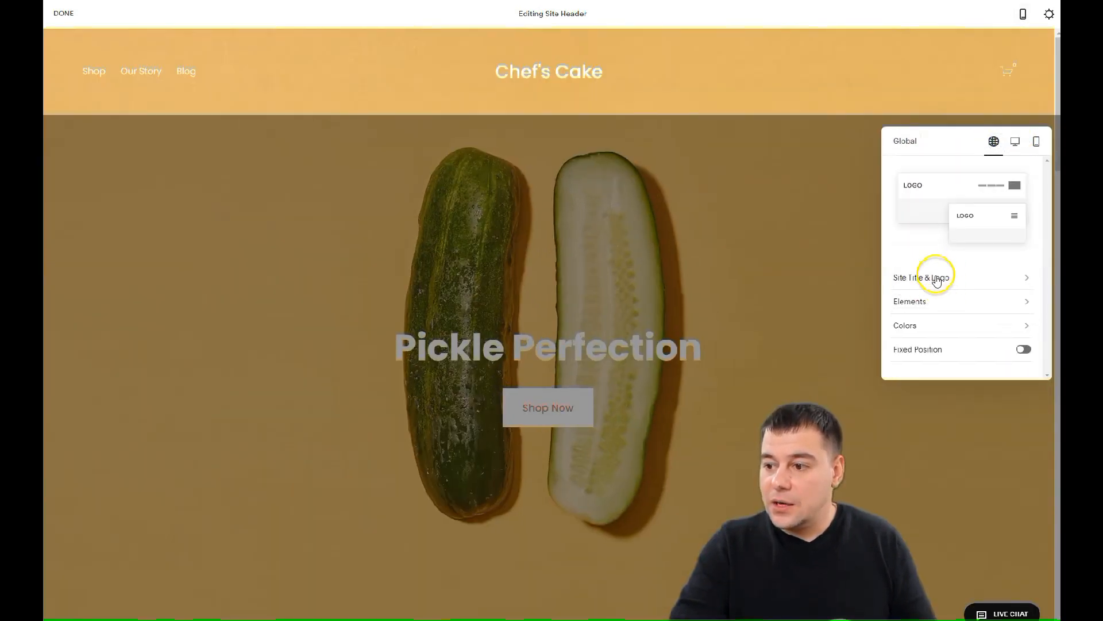
left_click(931, 303)
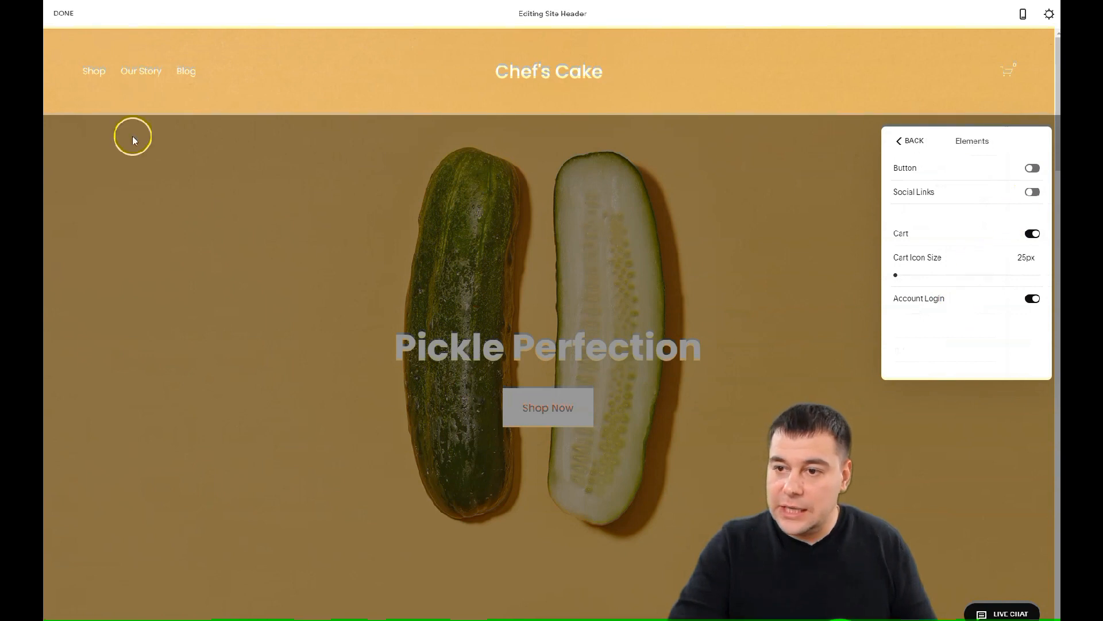
left_click(1031, 168)
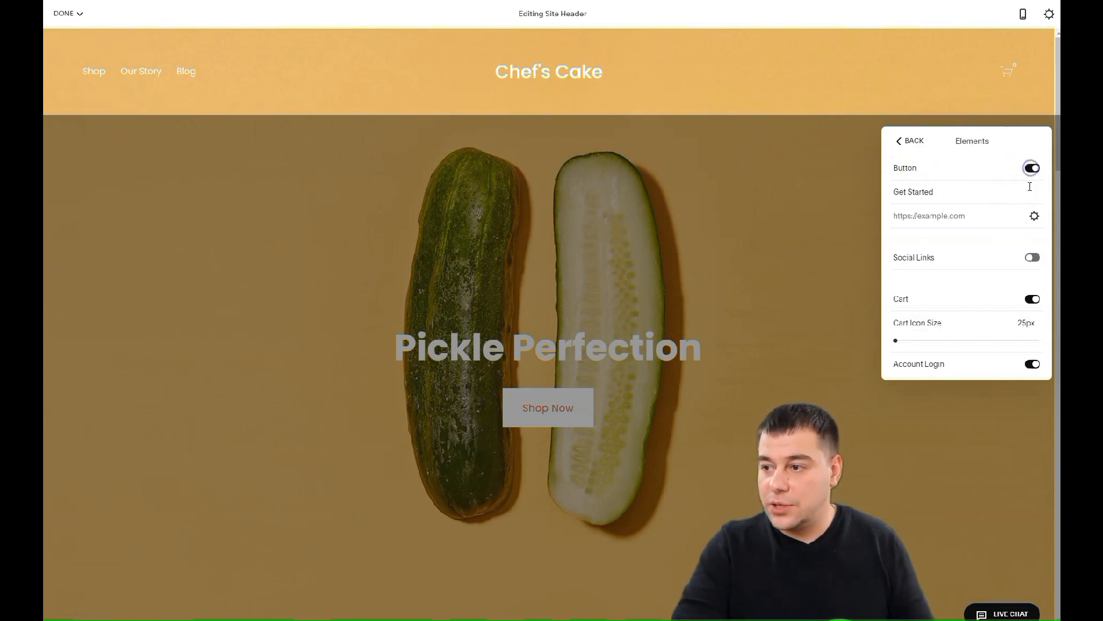
triple_click(957, 188)
type("Order now")
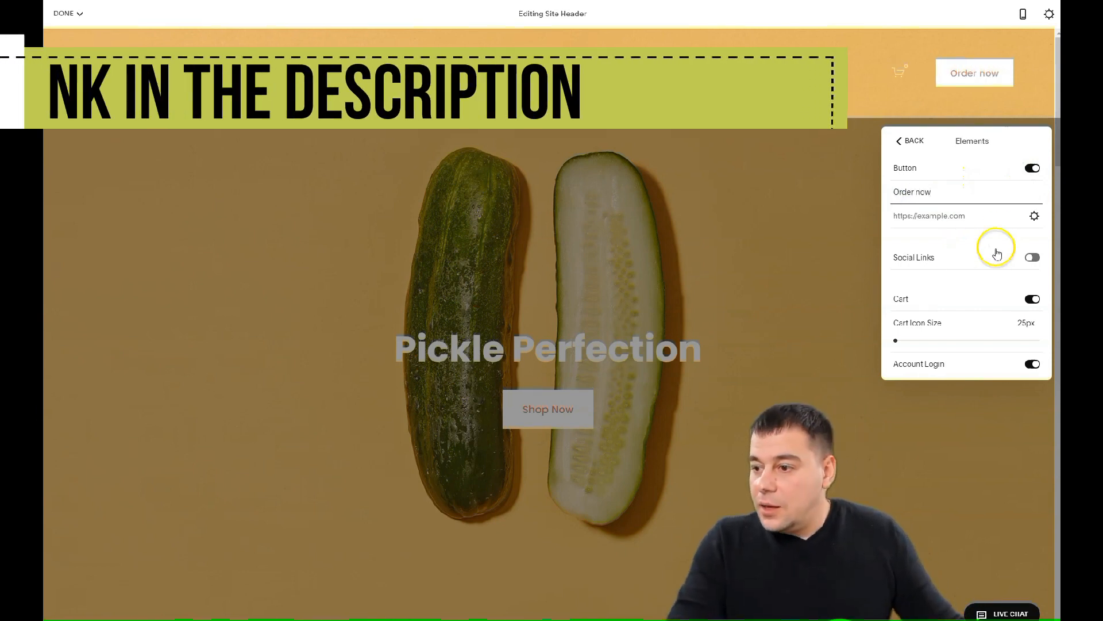
left_click(1032, 257)
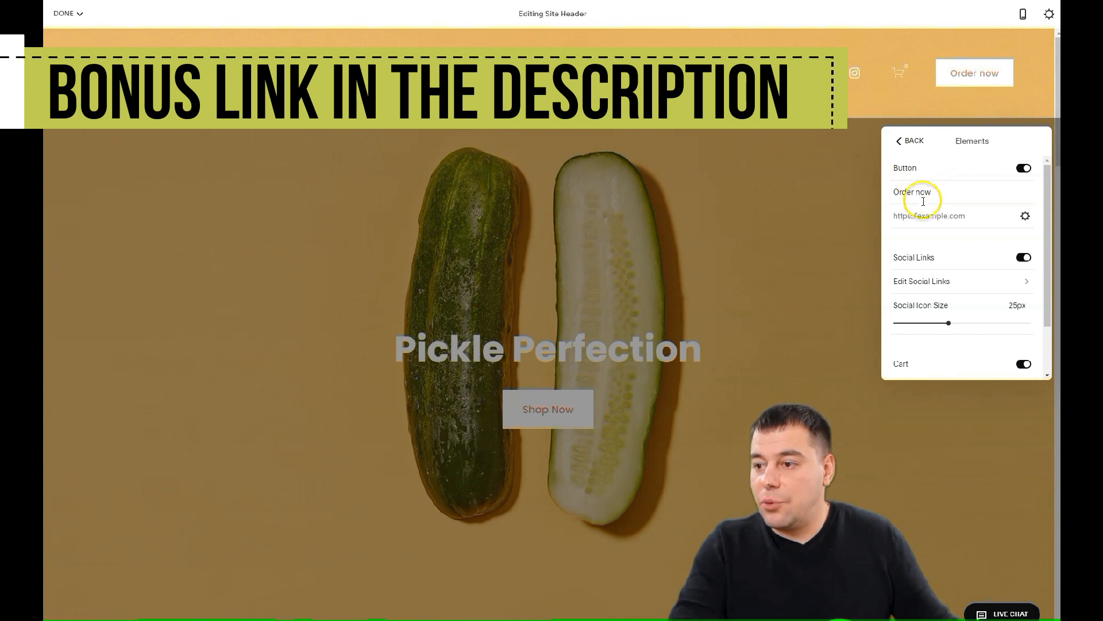
Link the Order now button to an email addressed to the shop's e-mail address
left_click(1026, 217)
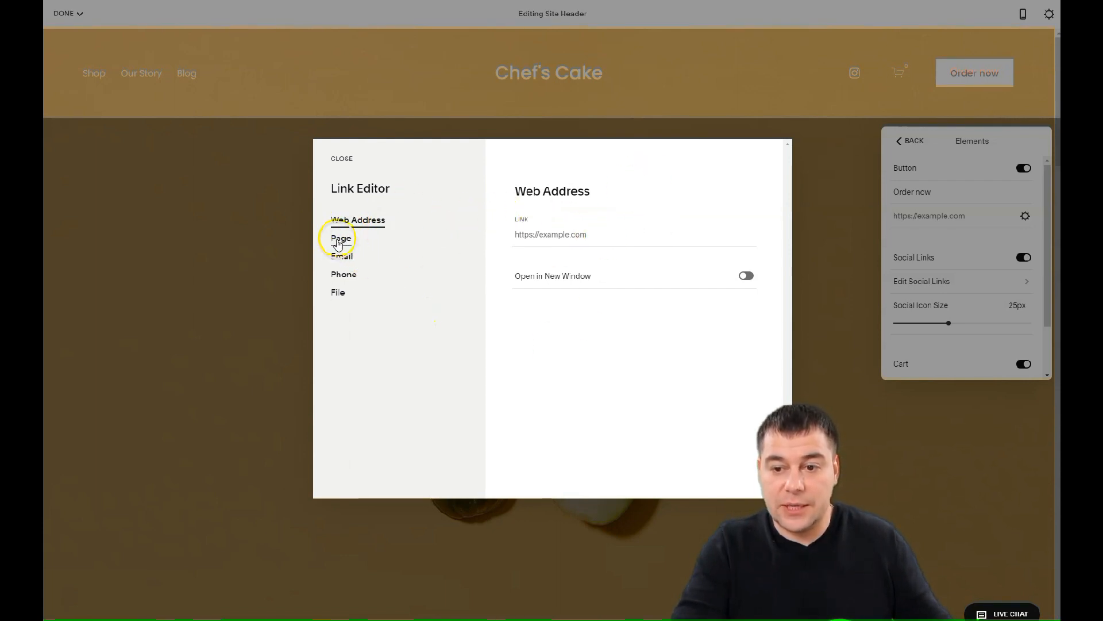
left_click(341, 258)
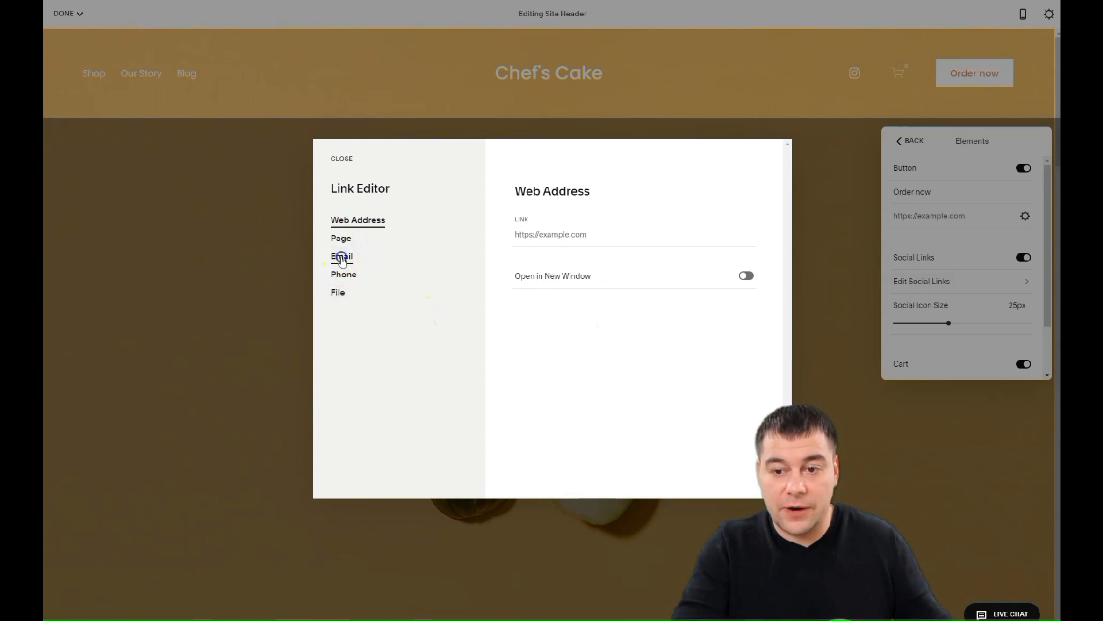
left_click(521, 236)
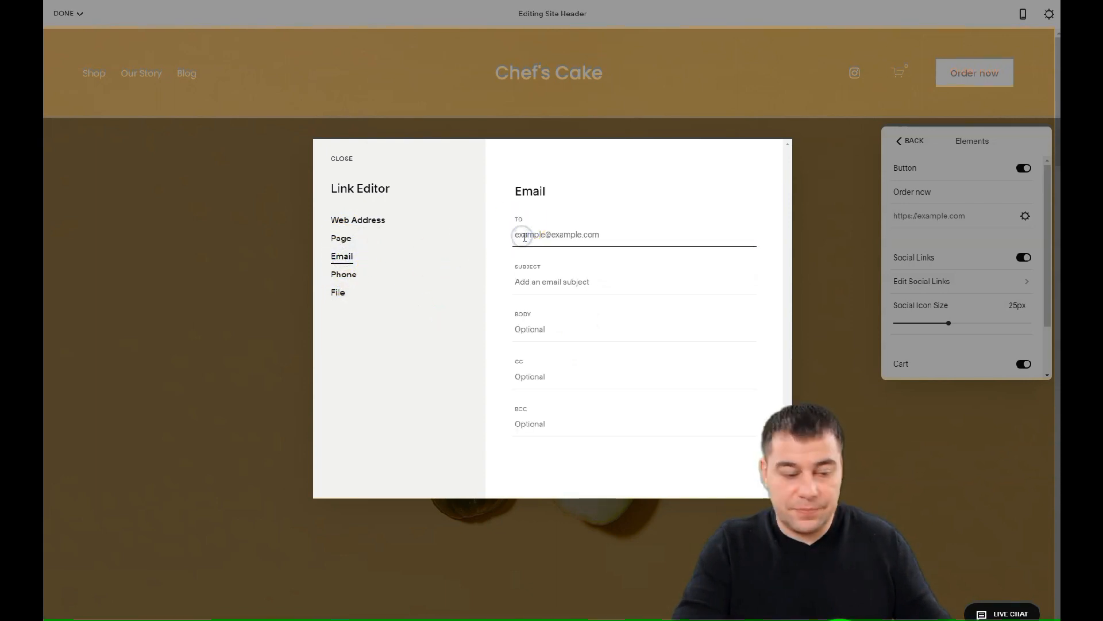
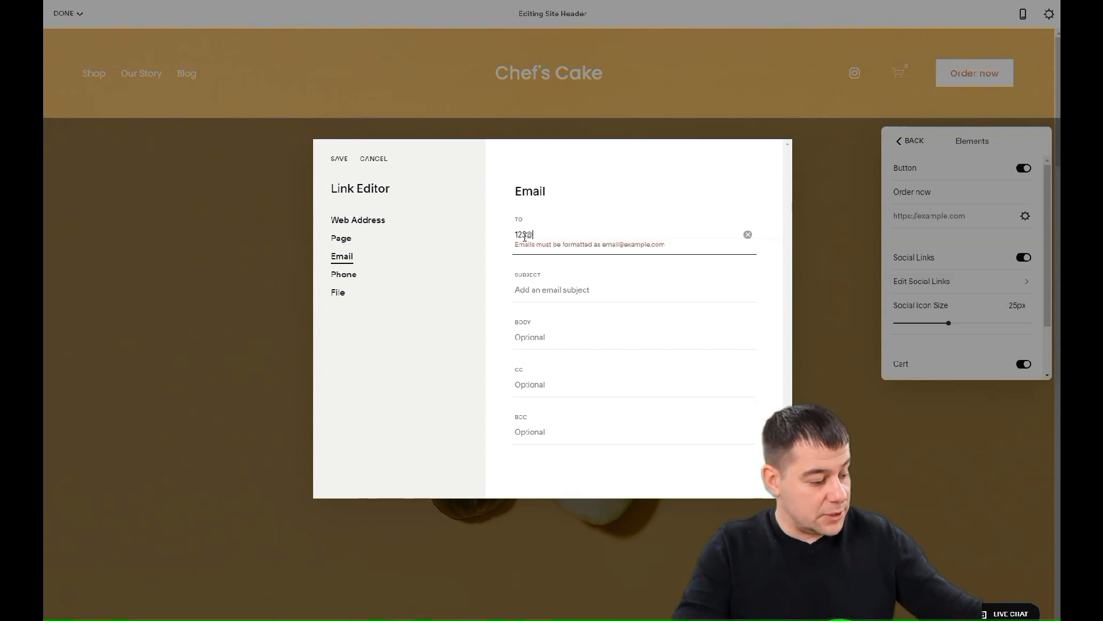
left_click(538, 244)
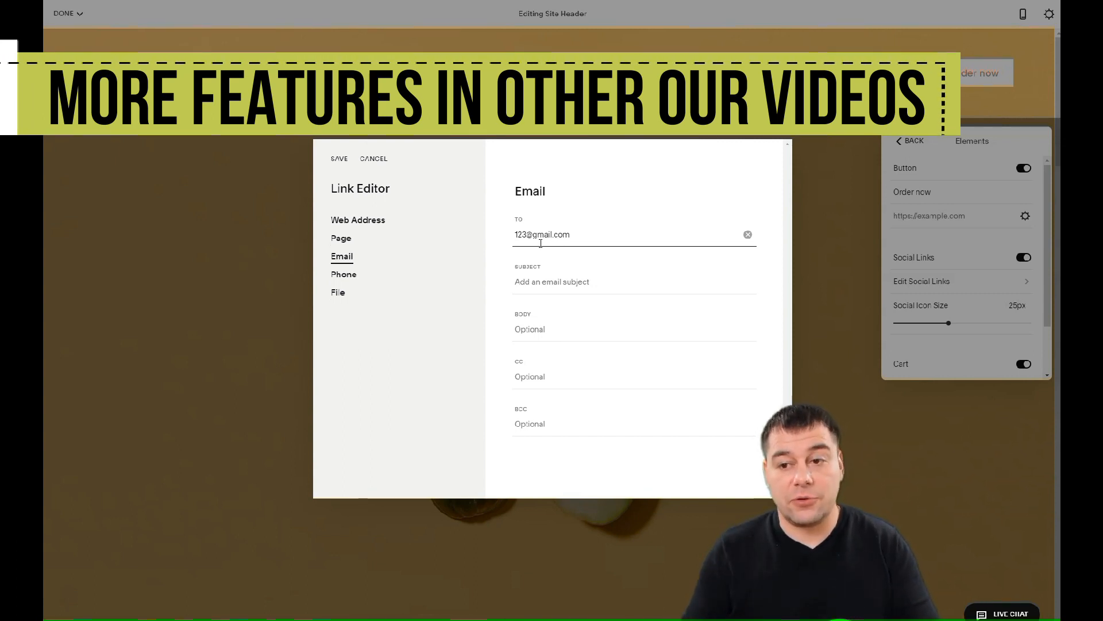
left_click(340, 160)
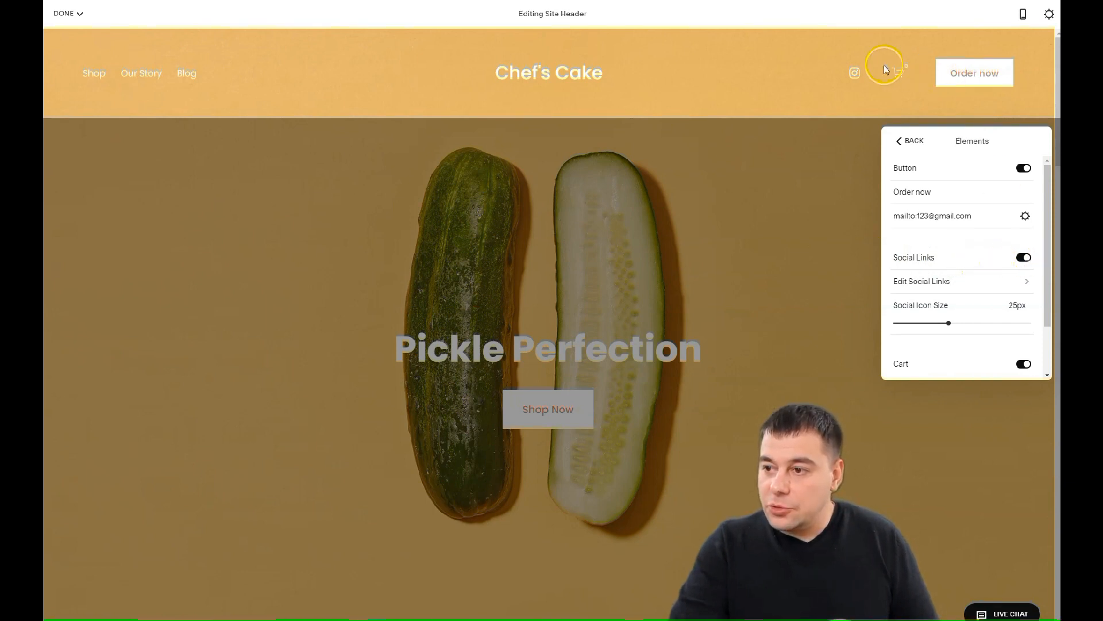
Check the social links, then switch off Cart and Account Login in the header elements
left_click(976, 282)
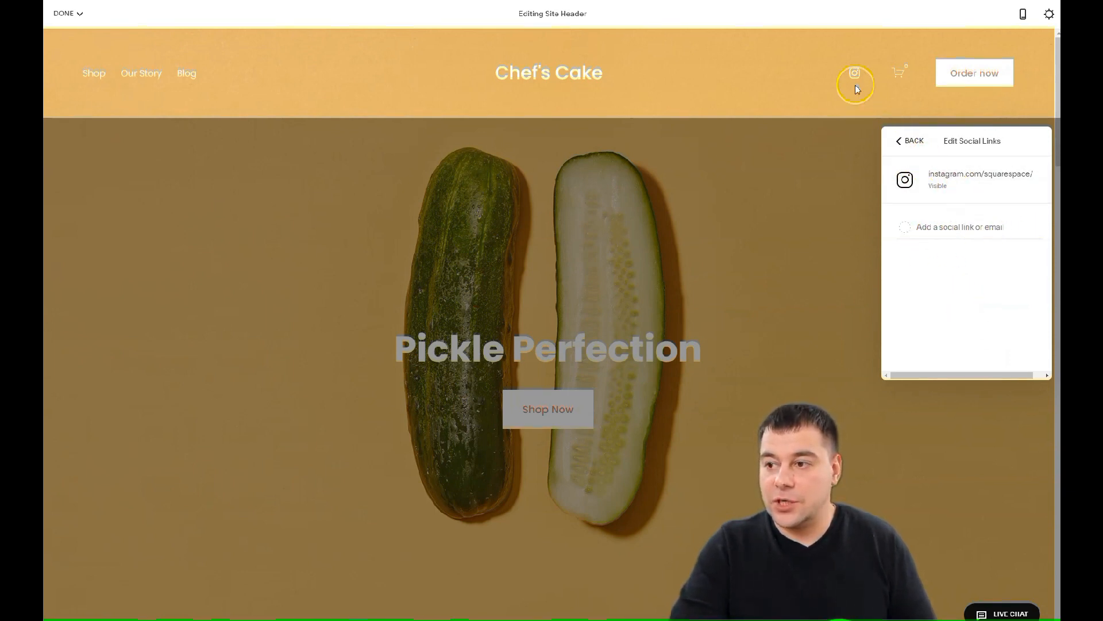
left_click(900, 142)
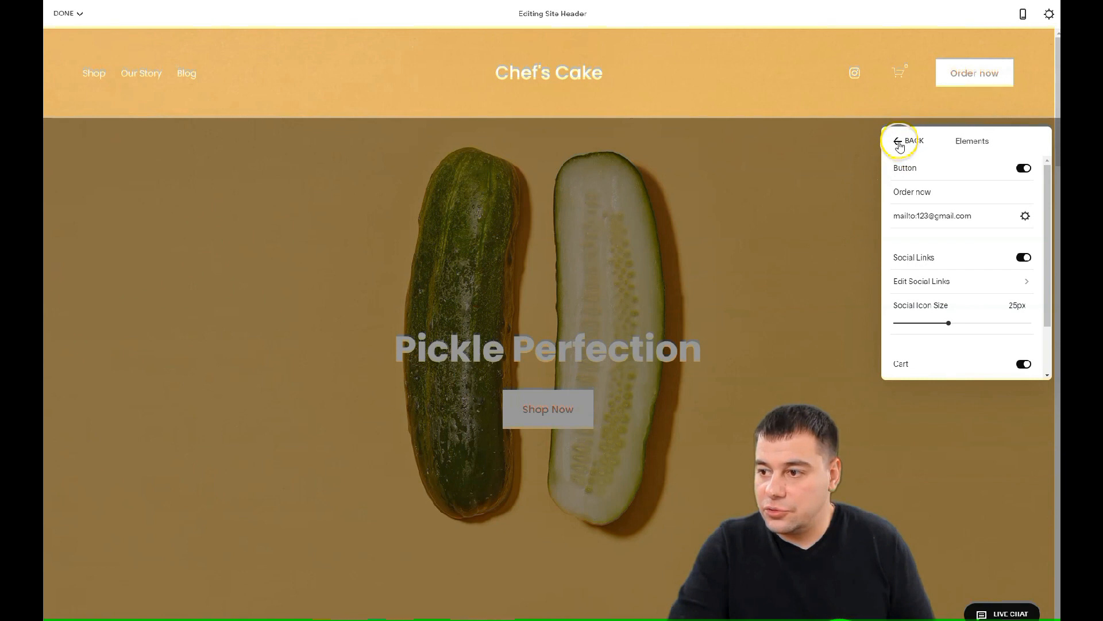
scroll(956, 286, "down", 2)
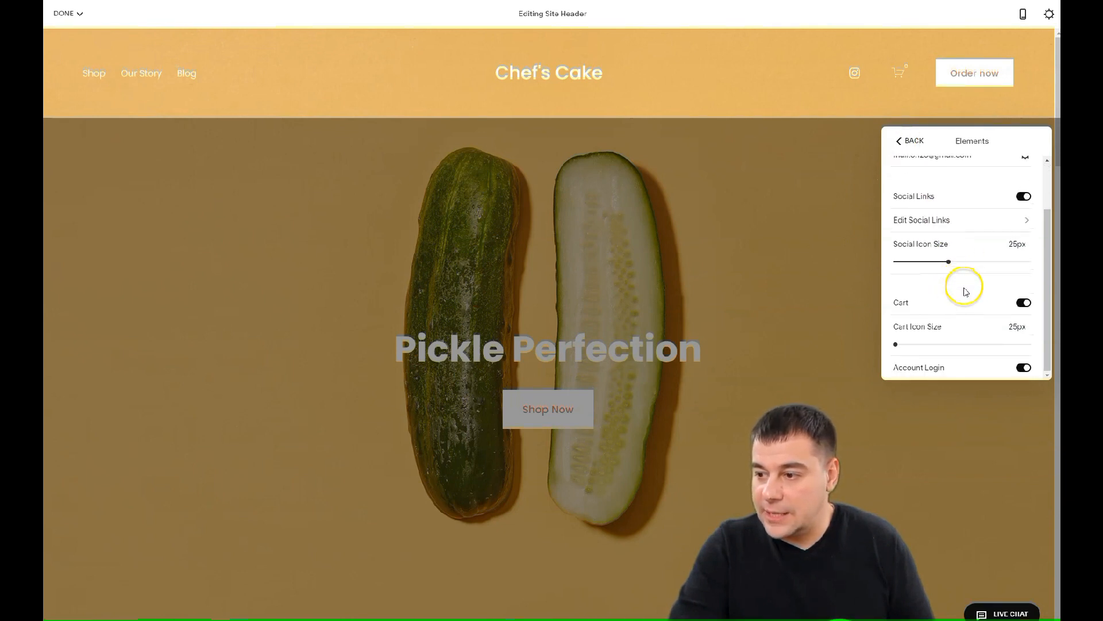
left_click(1026, 305)
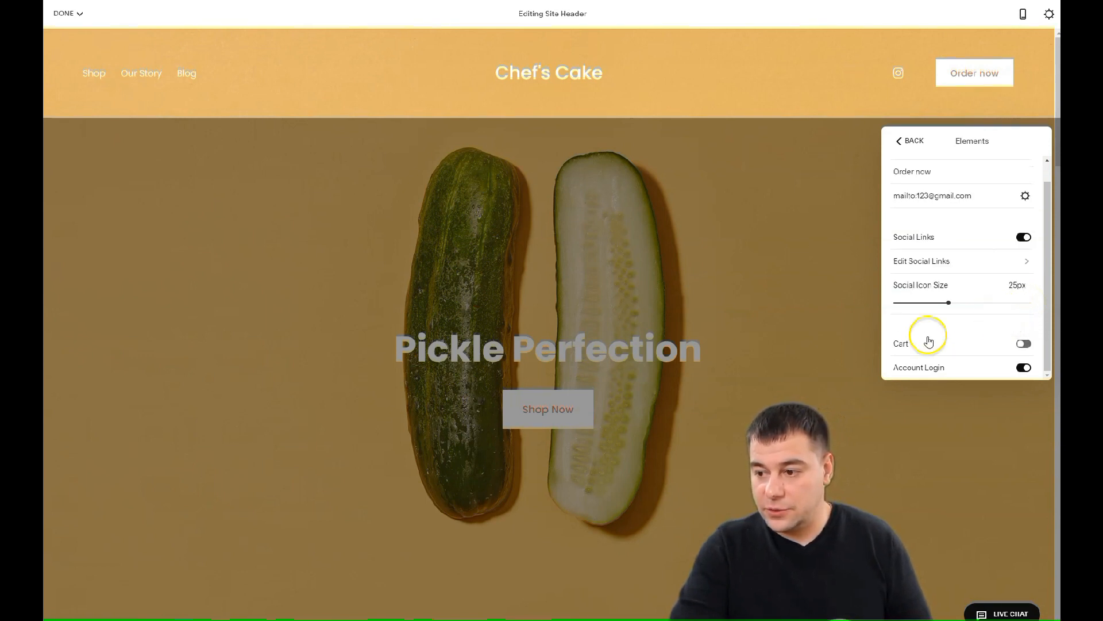
left_click(1024, 369)
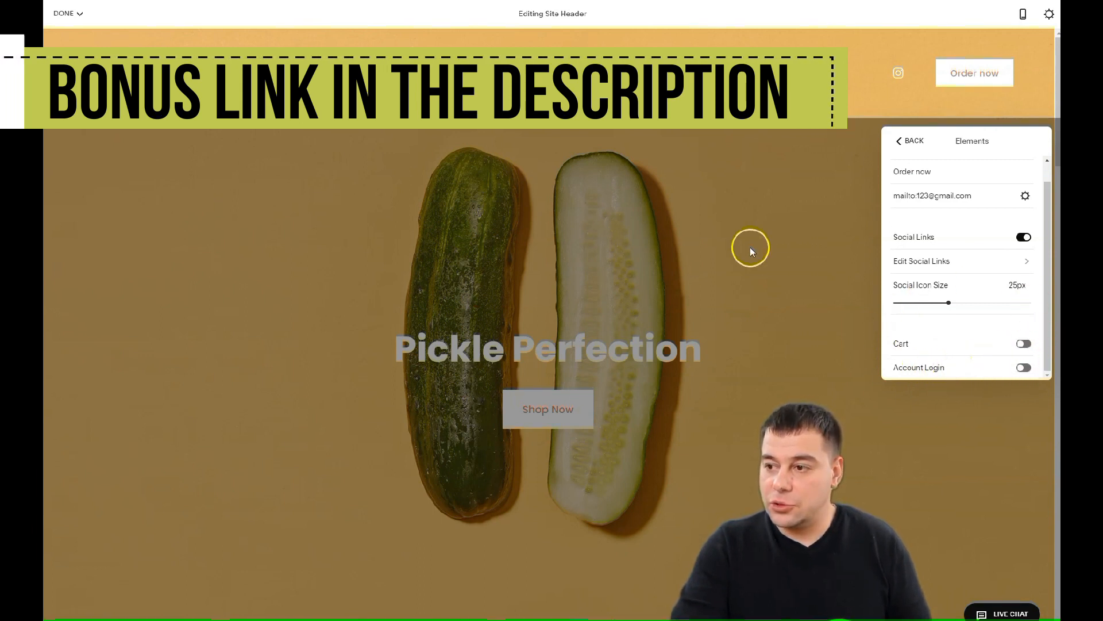
left_click(900, 141)
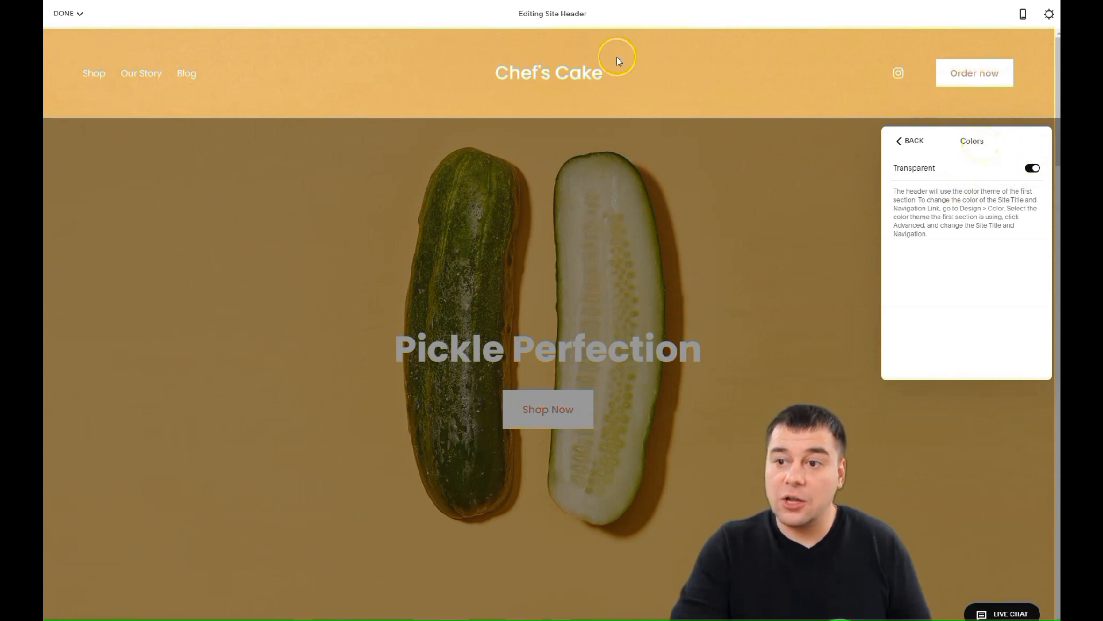
Close the header editor and move the Pickle Perfection hero down and back up
left_click(899, 142)
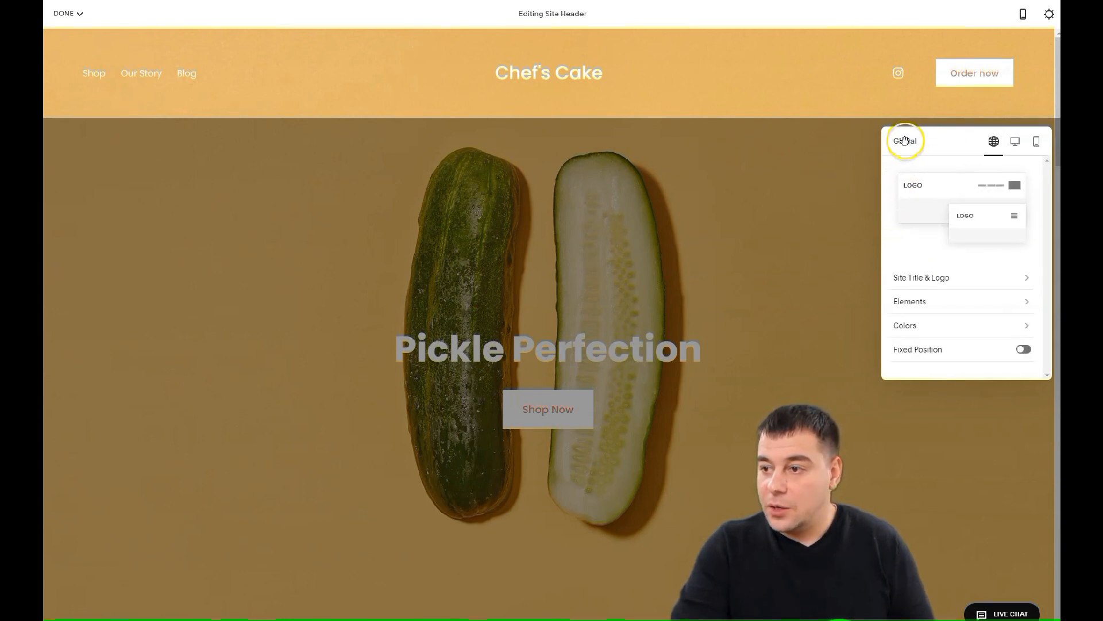
left_click(854, 173)
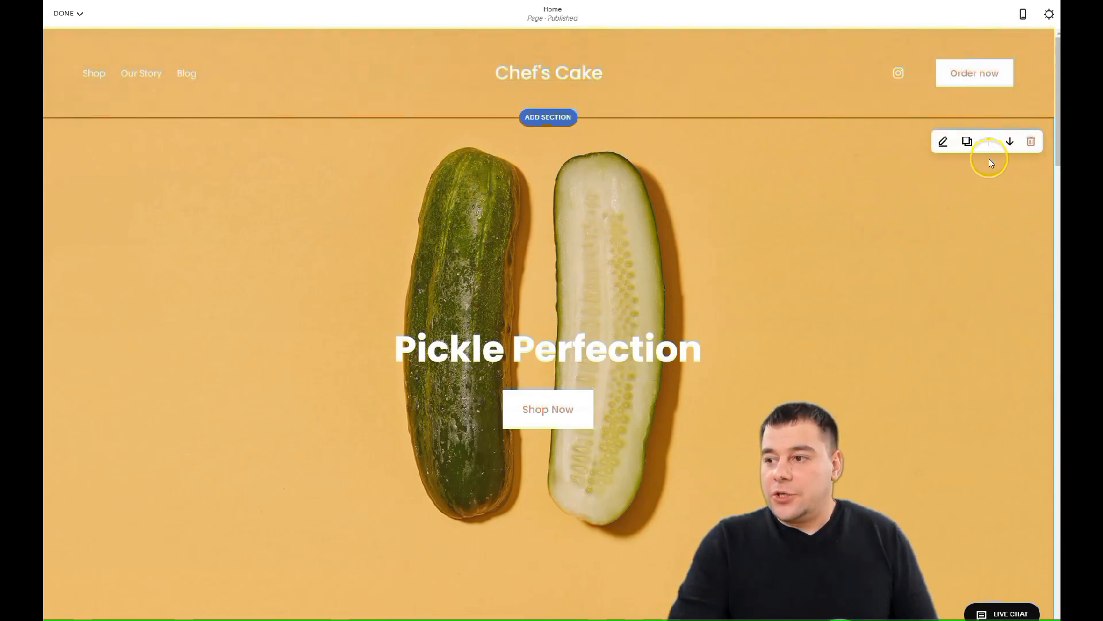
left_click(1010, 141)
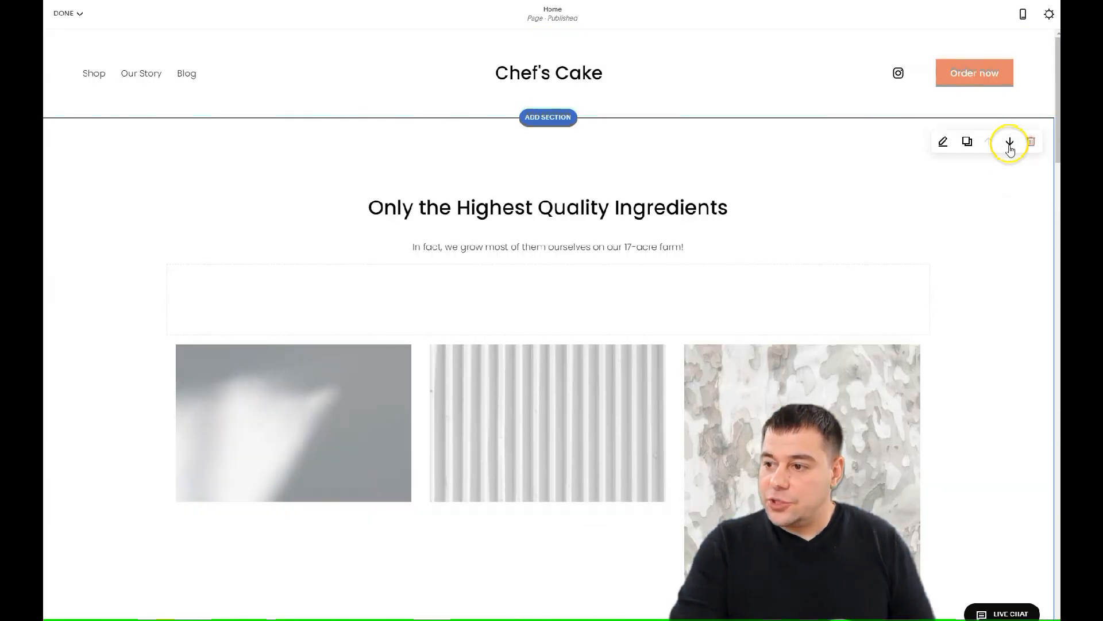
left_click(1009, 142)
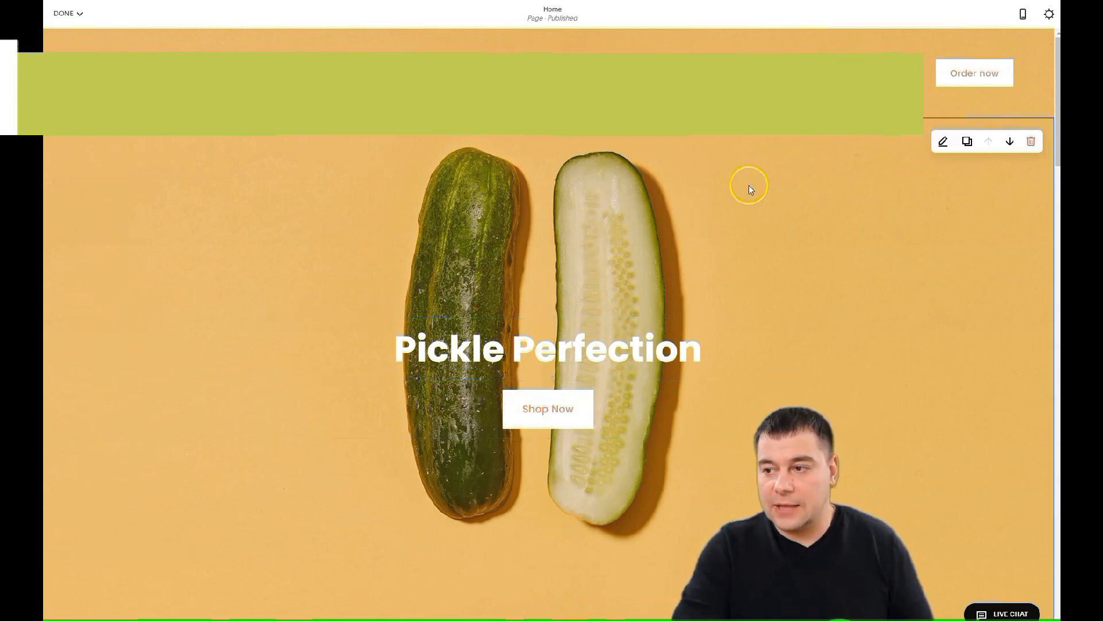
Try different heights and content widths for the hero, settling on medium width
left_click(942, 144)
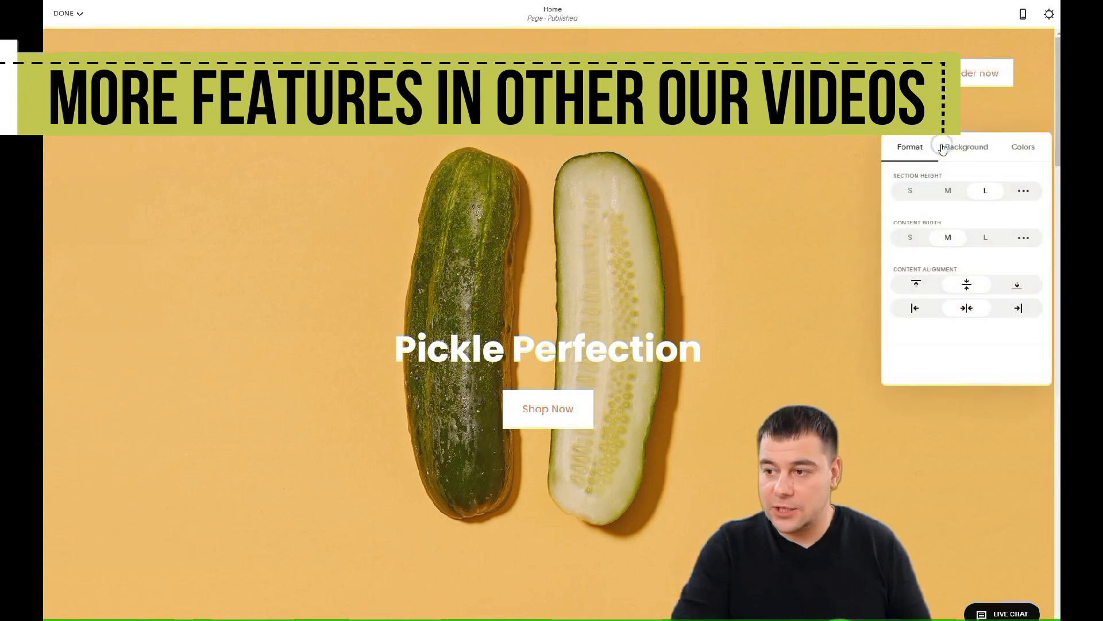
left_click(915, 151)
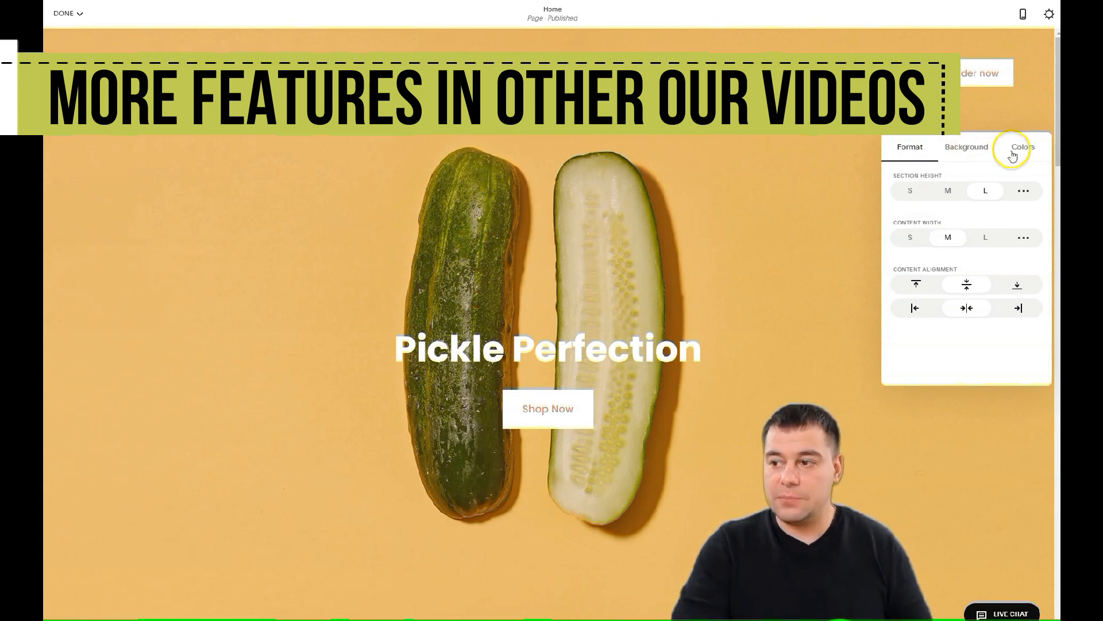
left_click(910, 190)
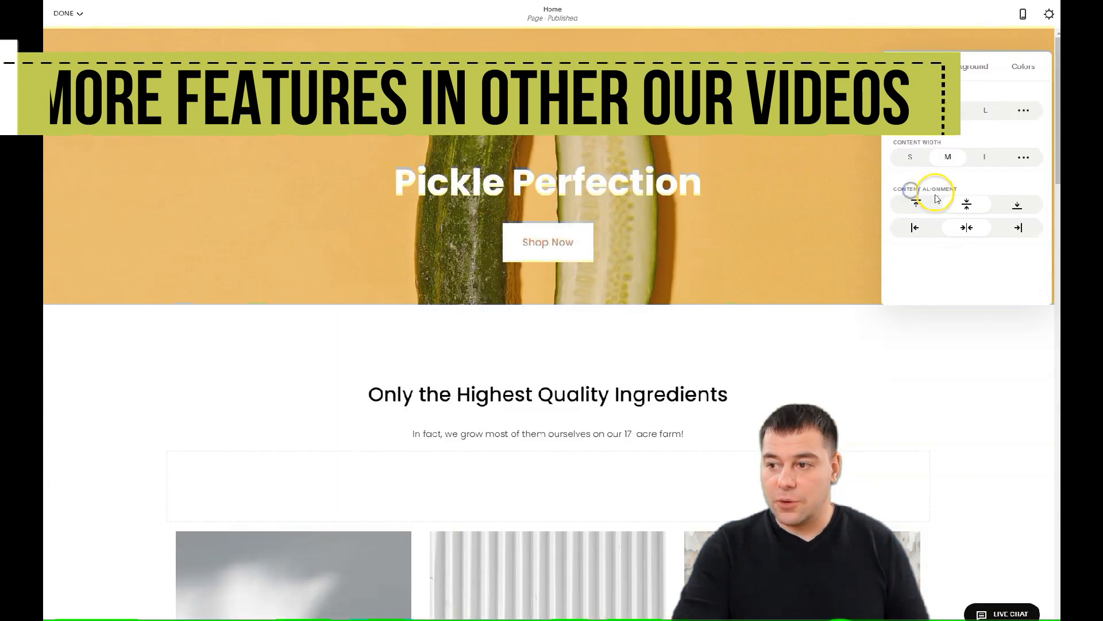
left_click(987, 111)
left_click(909, 156)
left_click(949, 157)
left_click(985, 158)
left_click(952, 156)
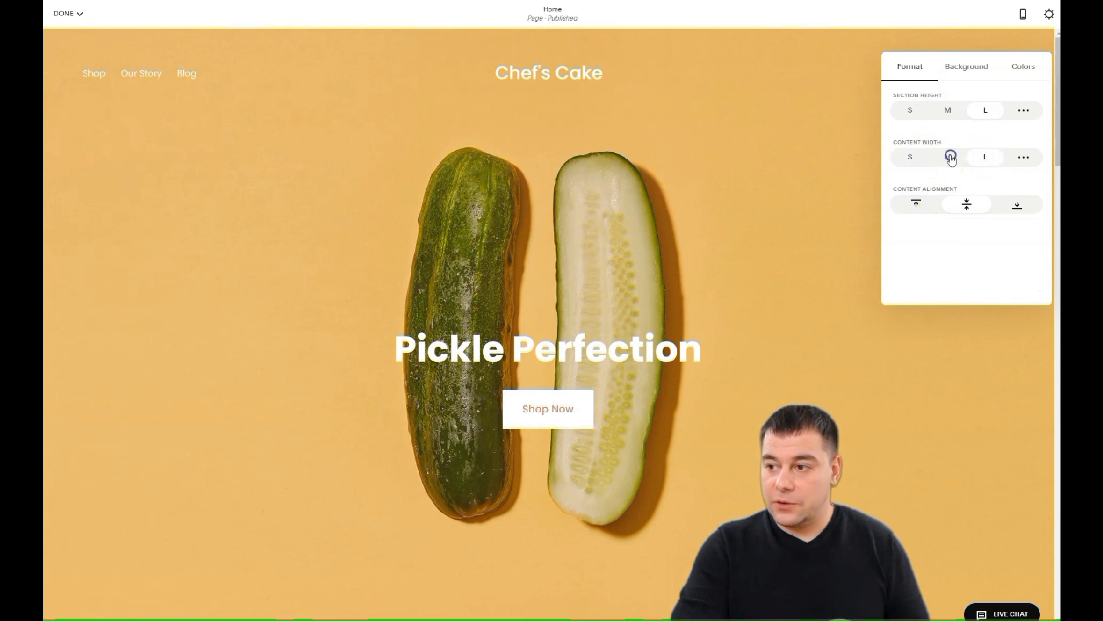
Test small and custom hero heights, keep it large, and open its Background settings
left_click(909, 112)
left_click(988, 110)
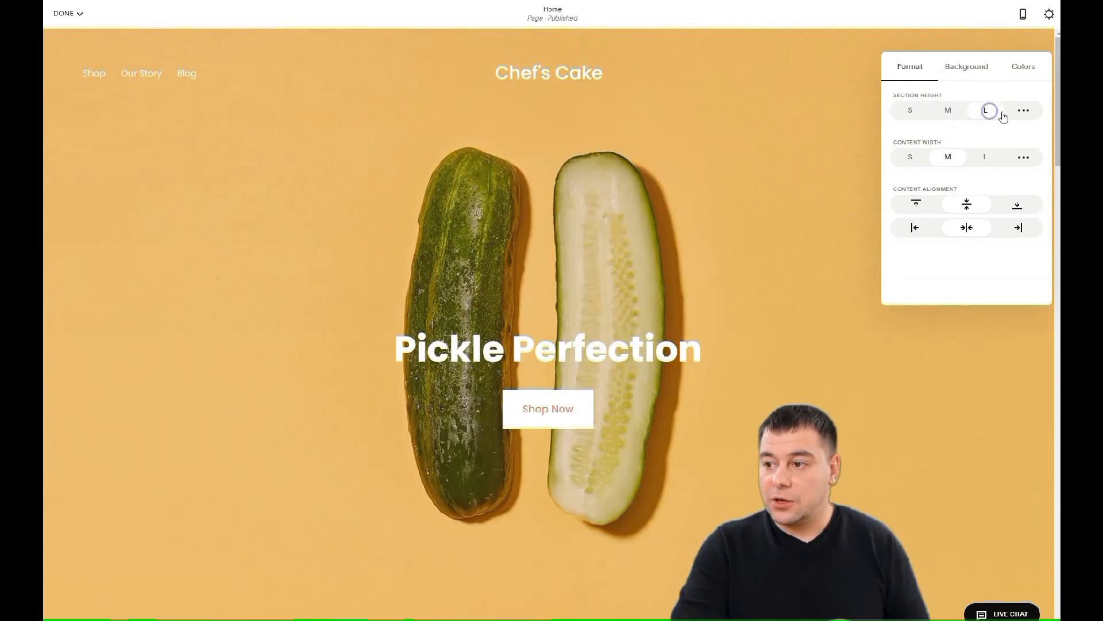
left_click(1023, 112)
mouse_move(980, 123)
left_mouse_down()
mouse_move(918, 133)
mouse_move(988, 120)
left_mouse_up()
left_click(986, 96)
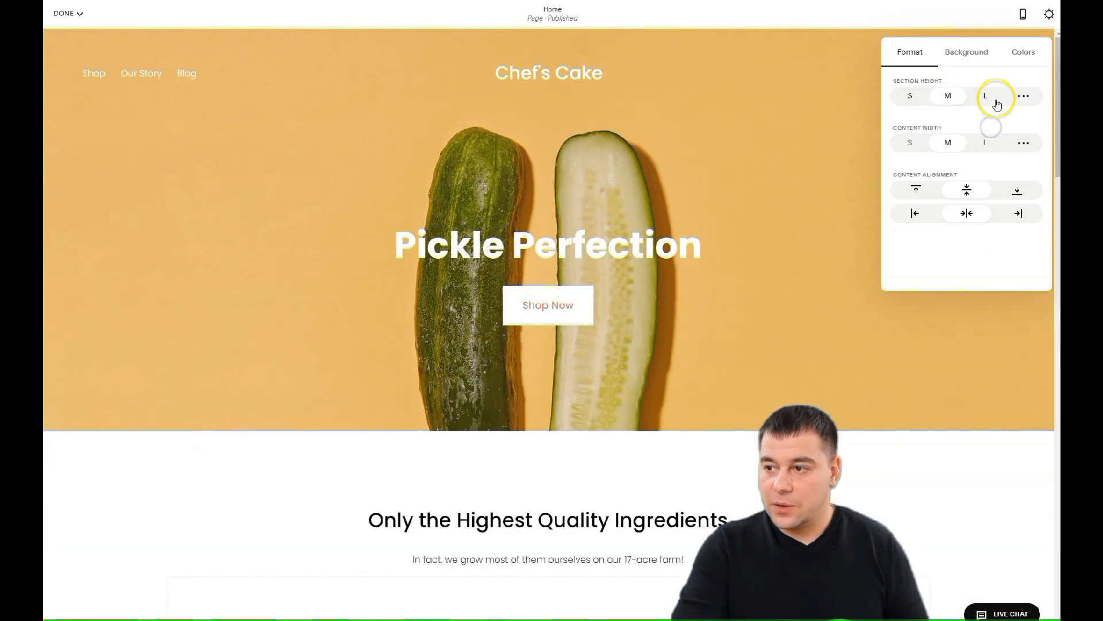
left_click(964, 58)
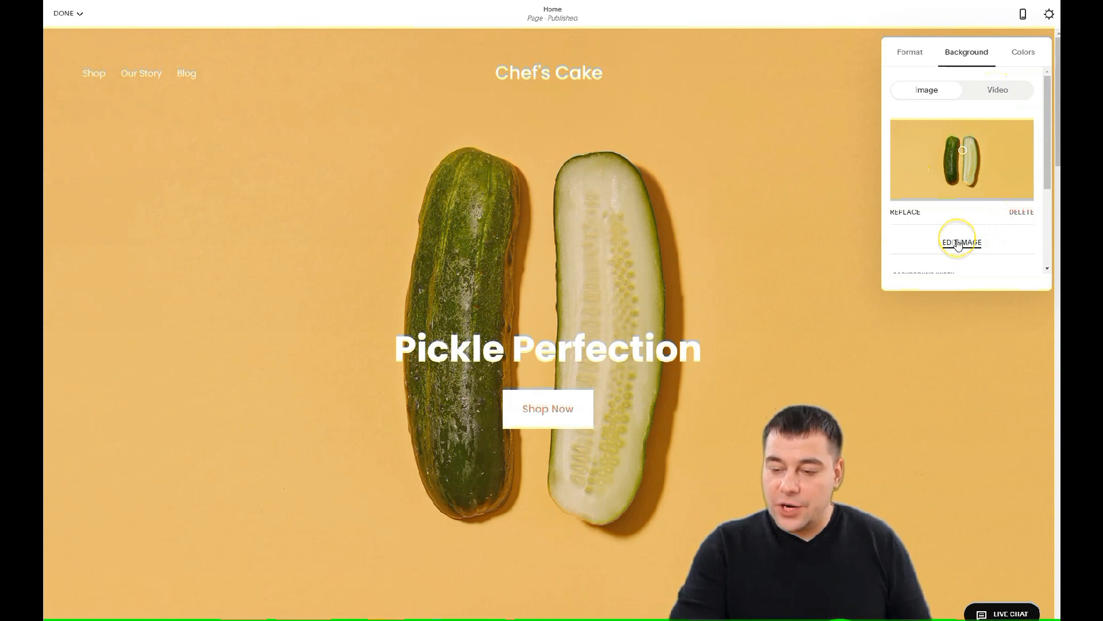
Leave the pickle photo unadjusted with no image effect, then delete it from the hero background
scroll(959, 244, "down", 2)
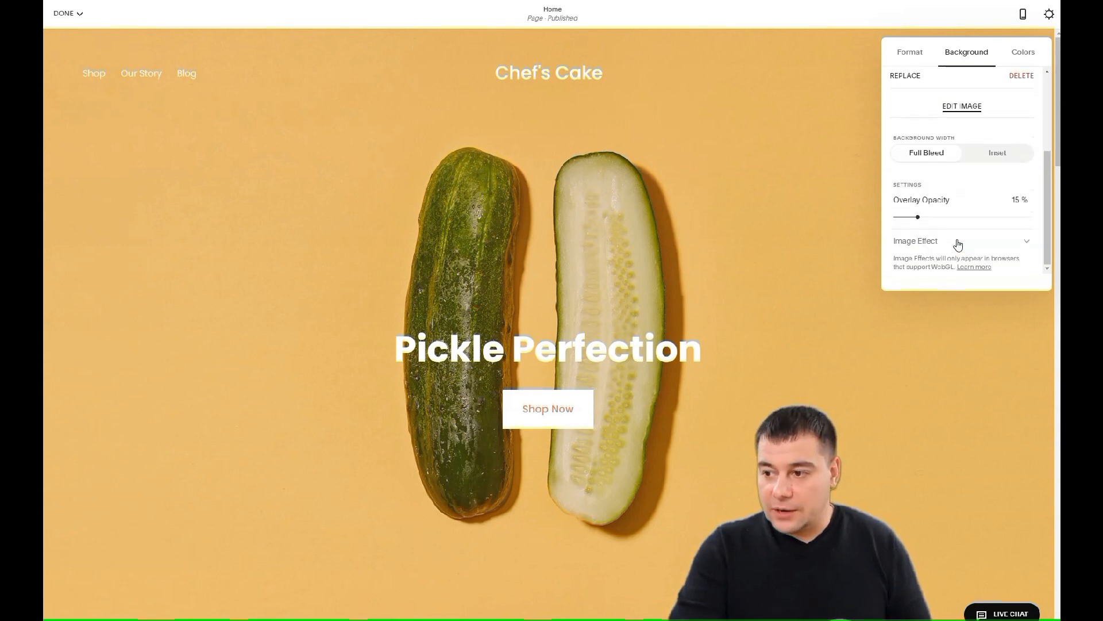
left_click(959, 110)
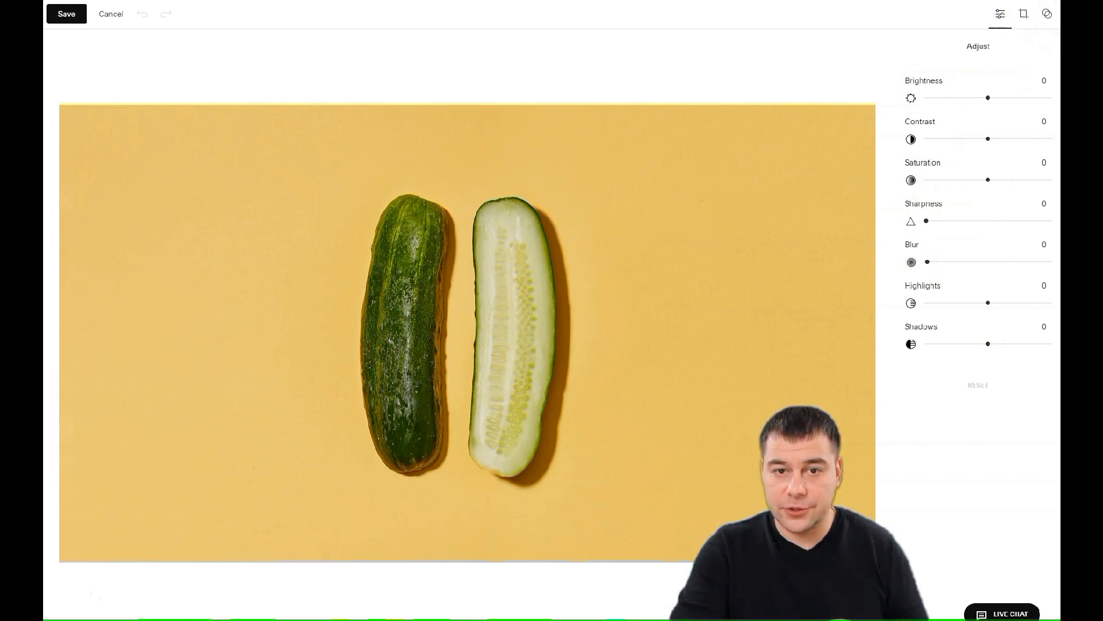
left_click(110, 16)
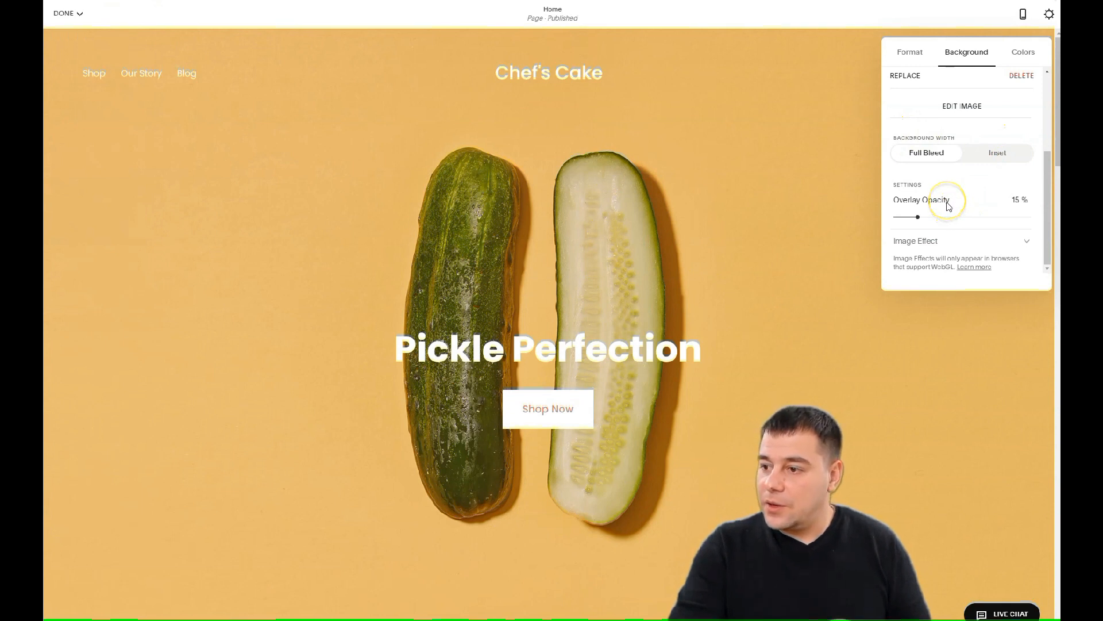
left_click(980, 240)
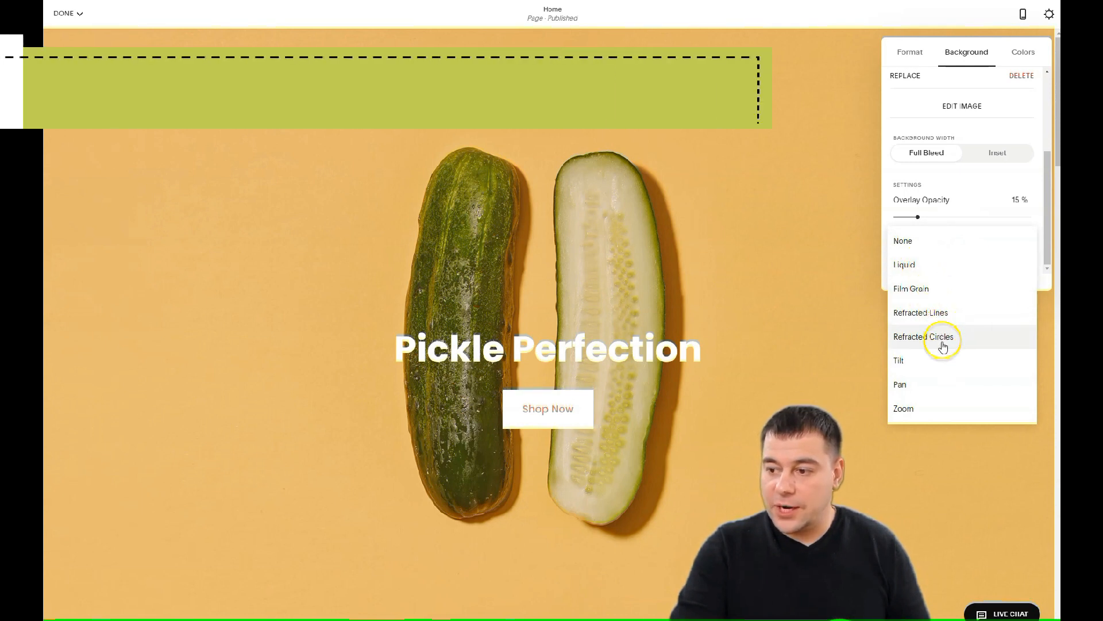
left_click(825, 197)
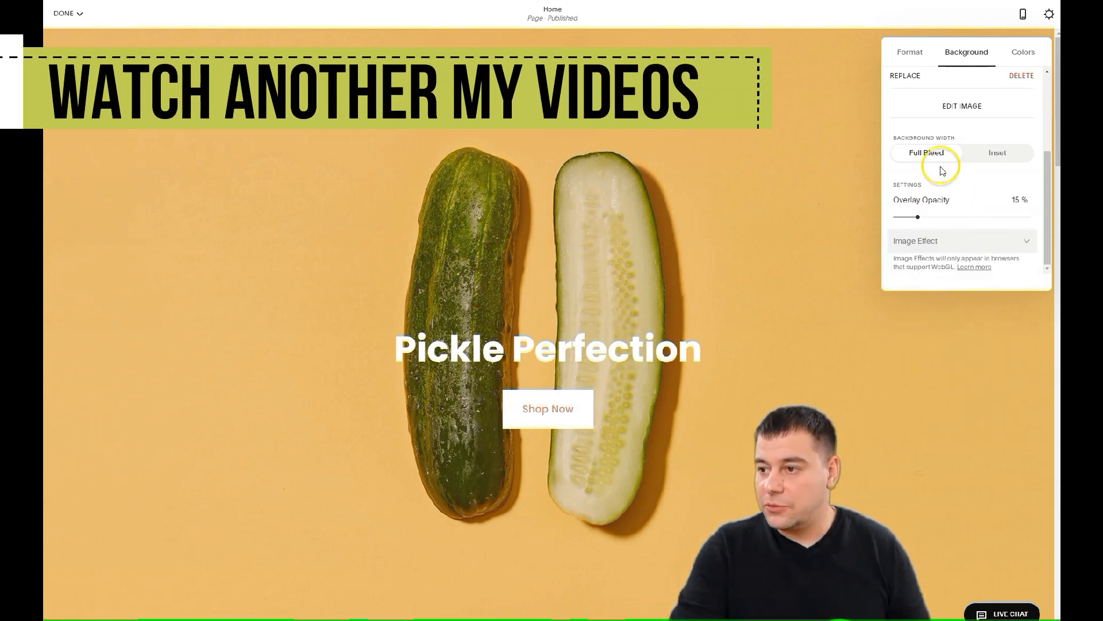
scroll(961, 111, "up", 3)
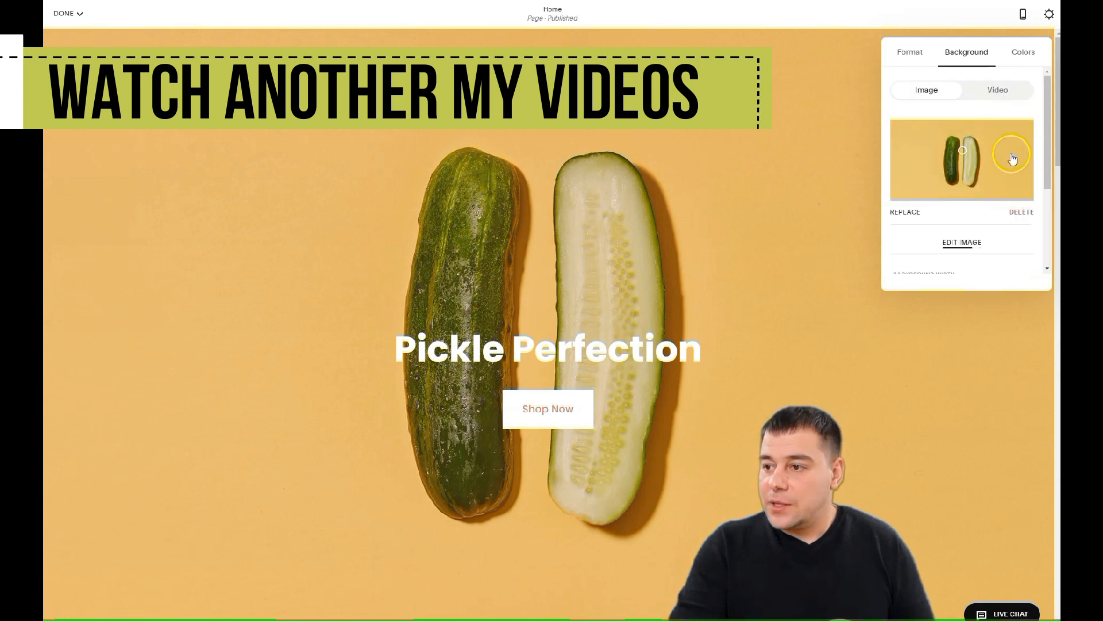
left_click(1022, 212)
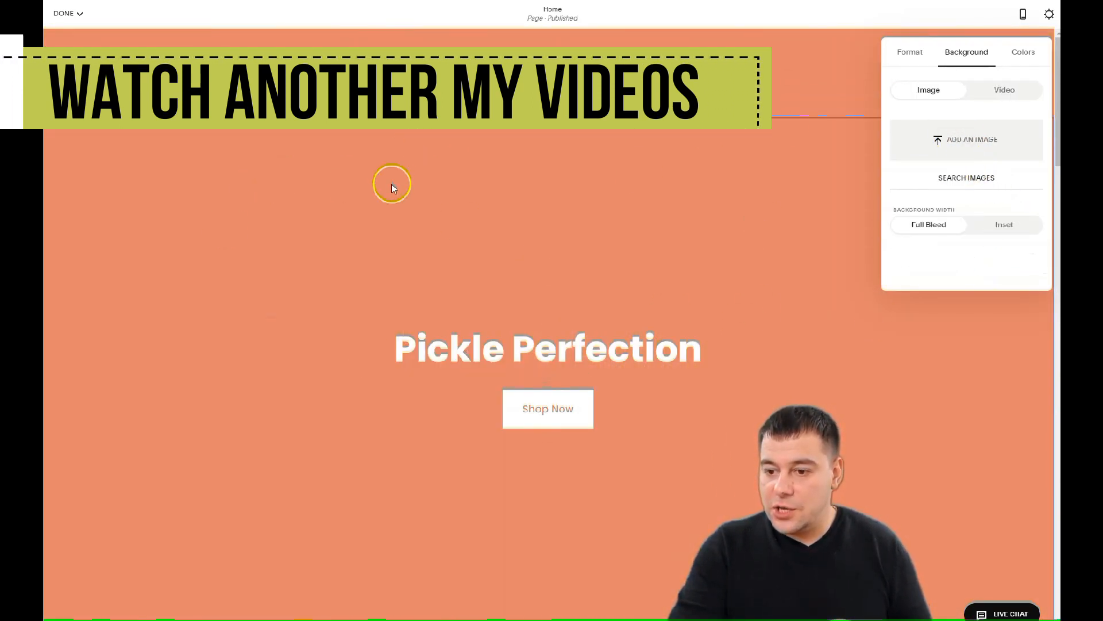
Upload the chocolate berry cake photo as the hero background and scroll to check it
left_click(957, 142)
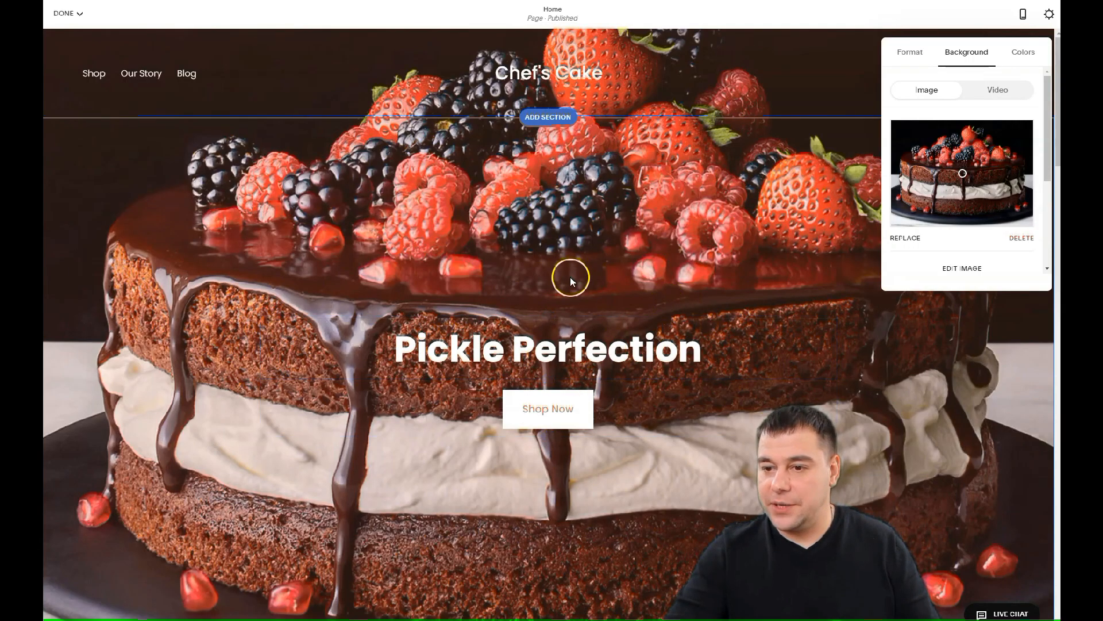
scroll(653, 250, "down", 2)
scroll(653, 250, "up", 2)
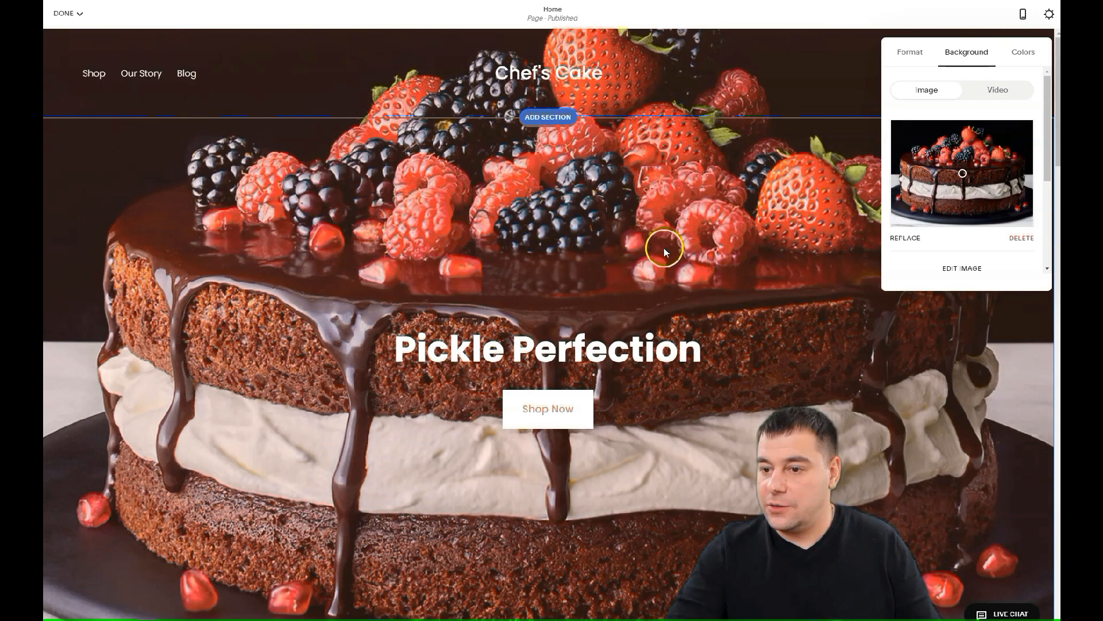
scroll(684, 247, "down", 5)
scroll(690, 247, "up", 3)
scroll(695, 241, "down", 5)
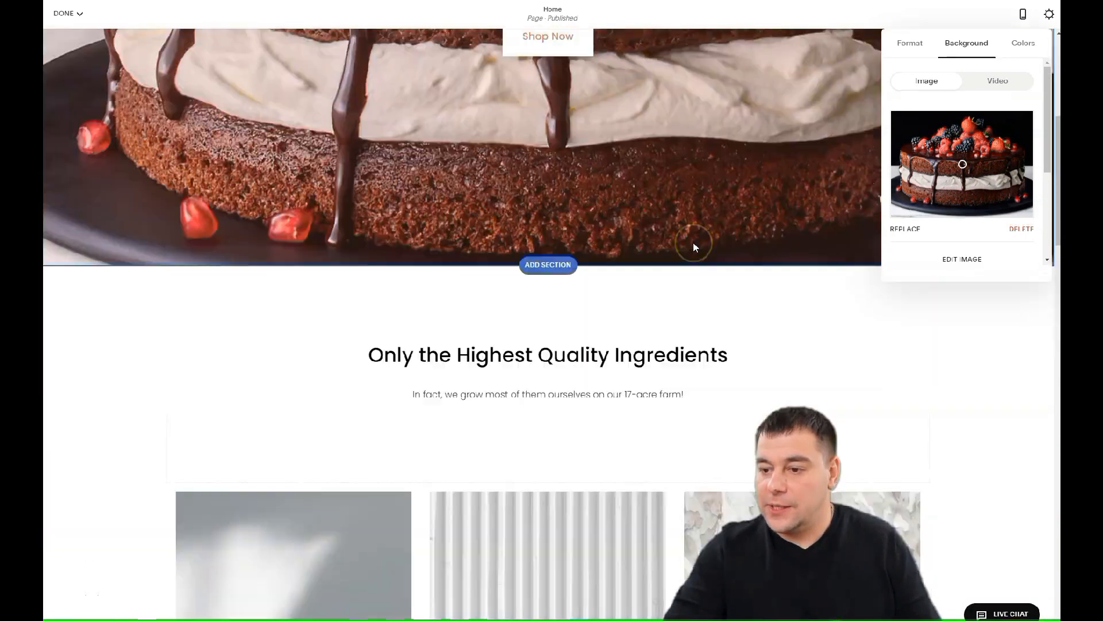
scroll(695, 247, "up", 5)
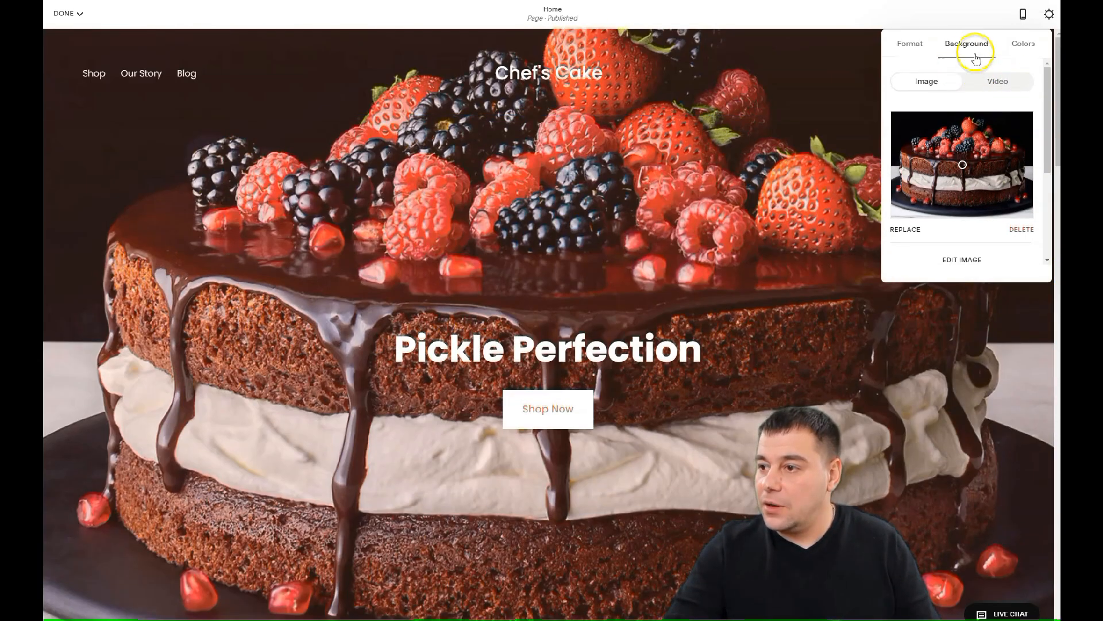
Preview a medium hero section height, return to large, and close the section settings
left_click(913, 48)
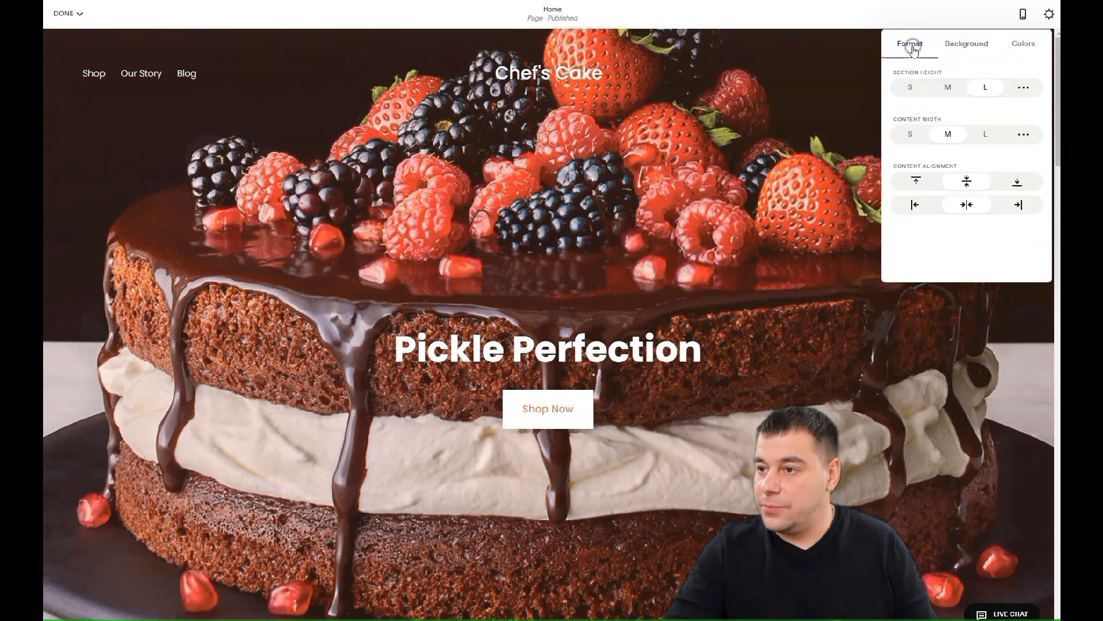
left_click(947, 89)
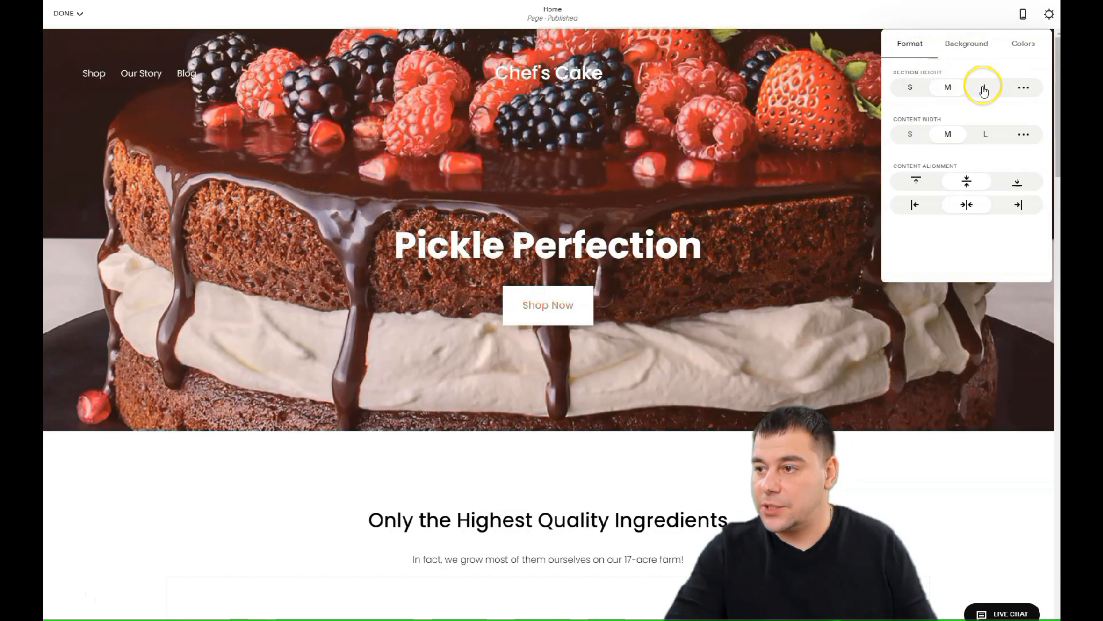
left_click(985, 87)
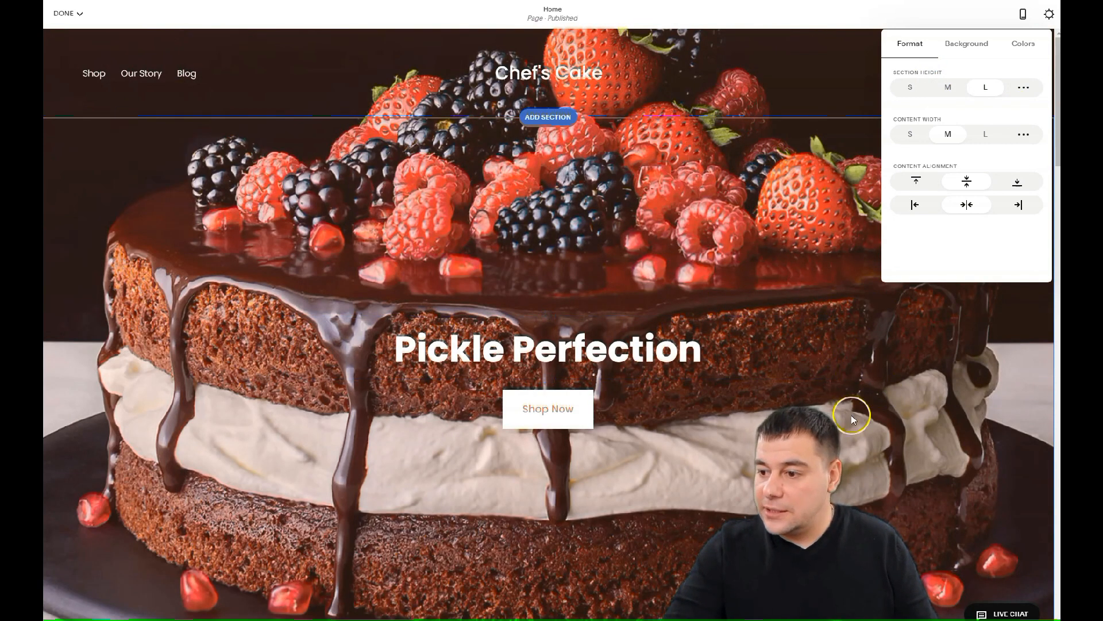
left_click(868, 352)
scroll(682, 310, "down", 8)
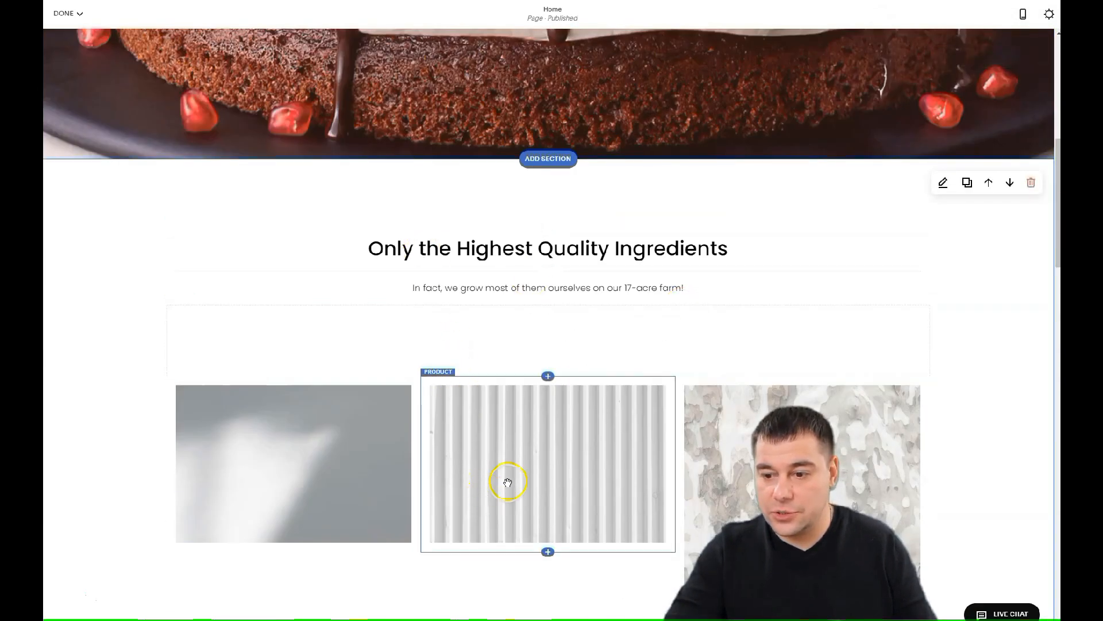
scroll(668, 414, "down", 6)
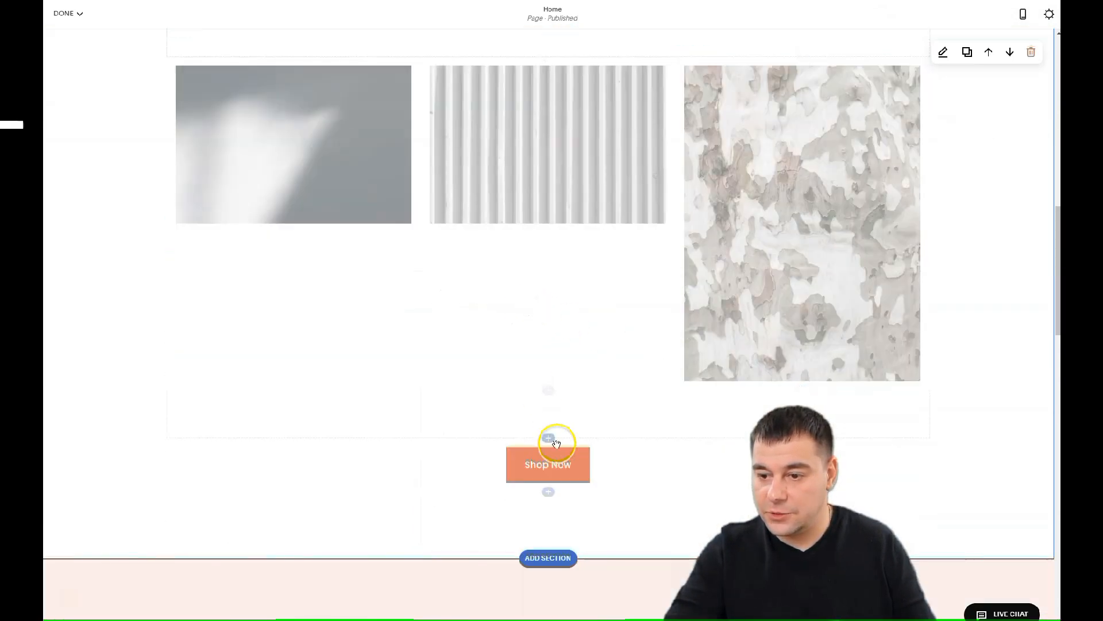
Move the ingredients heading text block around and drop it back centred above the images
scroll(624, 219, "up", 6)
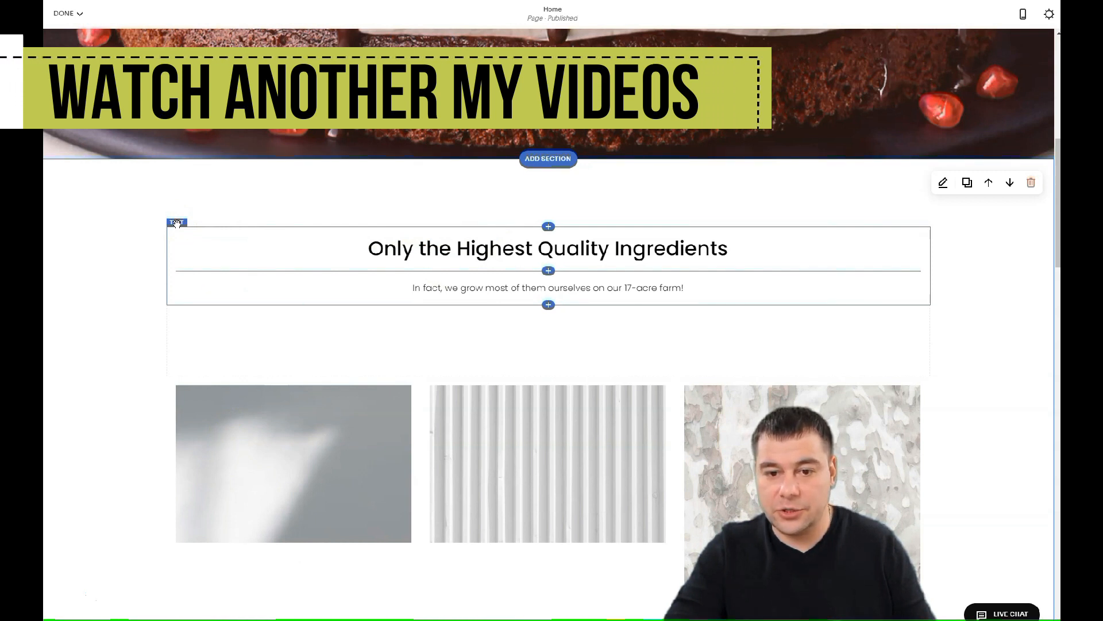
left_click(173, 223)
left_click_drag(176, 224, 91, 414)
left_click_drag(156, 86, 832, 464)
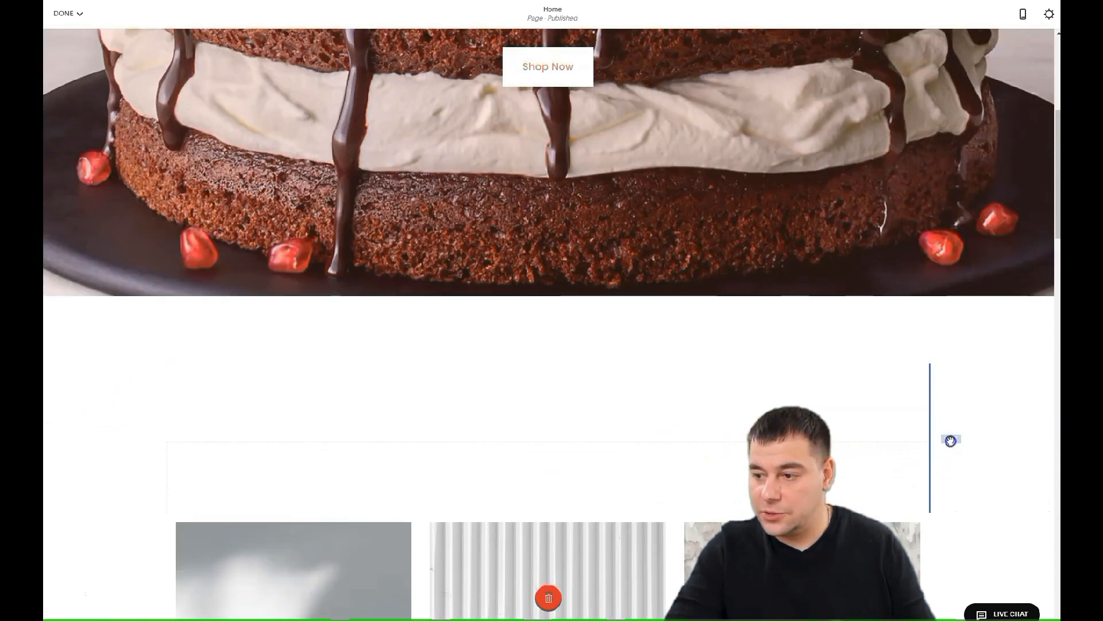
left_click_drag(865, 453, 163, 235)
left_click(566, 134)
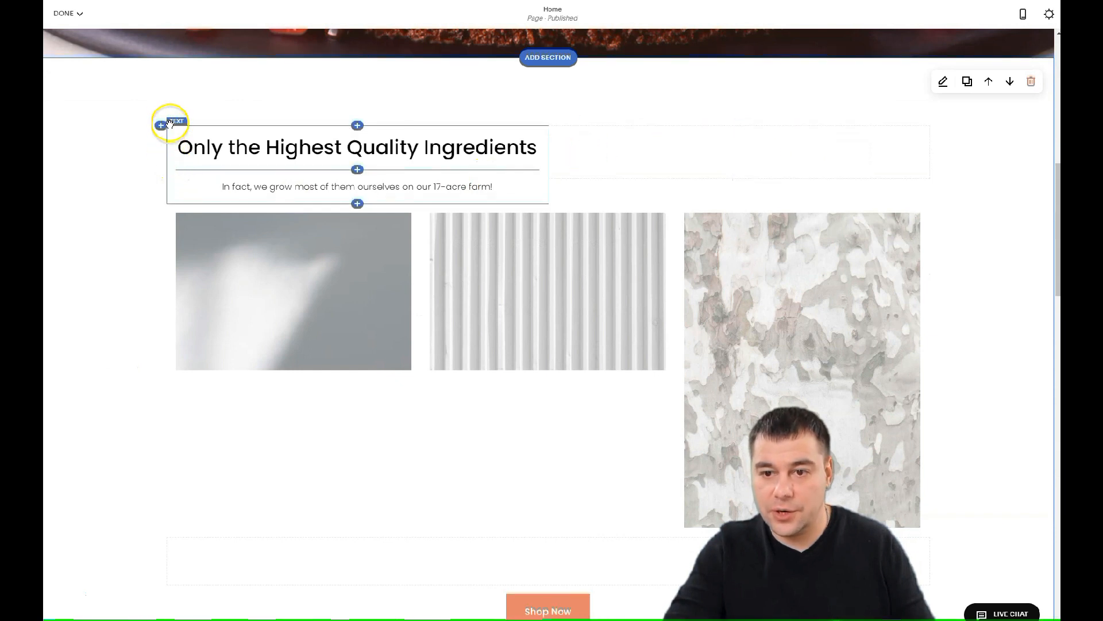
left_click_drag(178, 126, 459, 113)
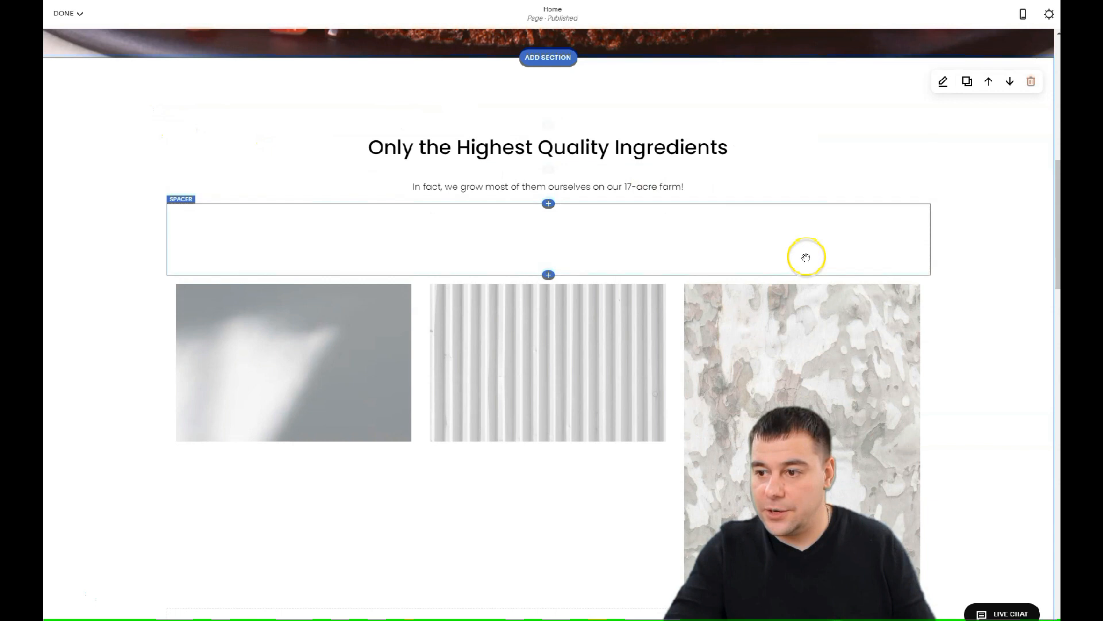
Delete the empty spacer and the three product image blocks, confirming each removal
left_click(181, 200)
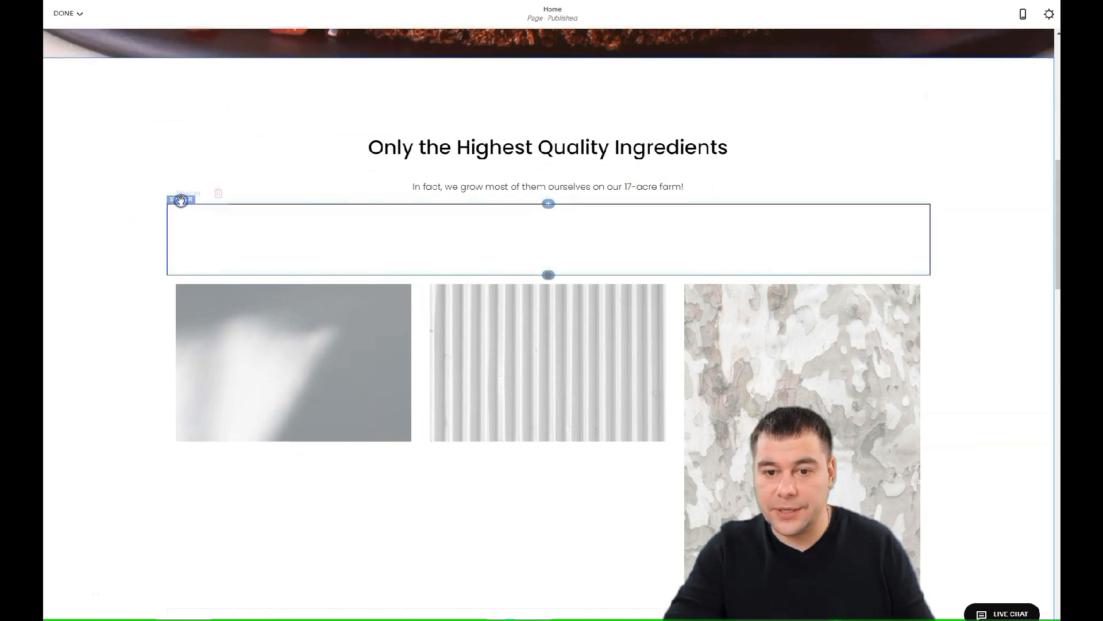
left_click(218, 191)
left_click(263, 190)
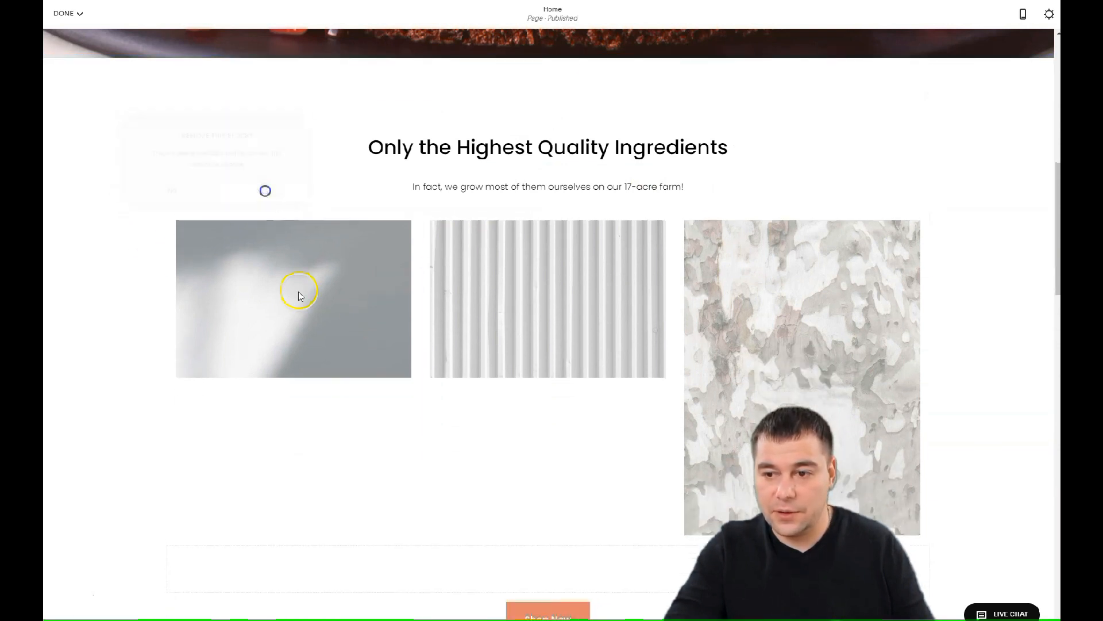
left_click(184, 199)
left_click(243, 190)
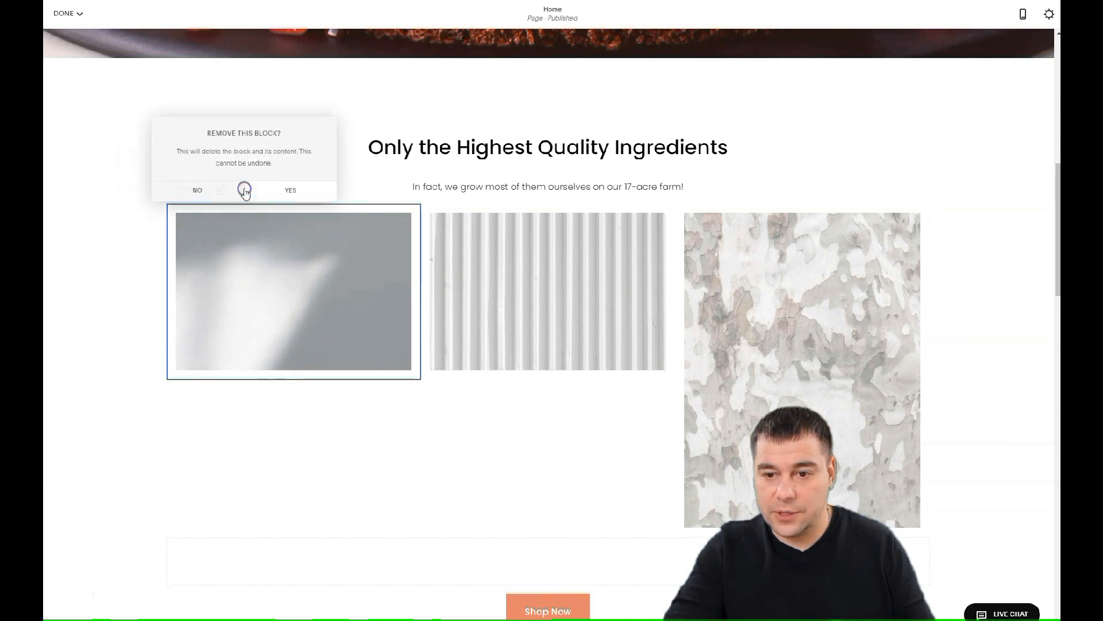
left_click(279, 196)
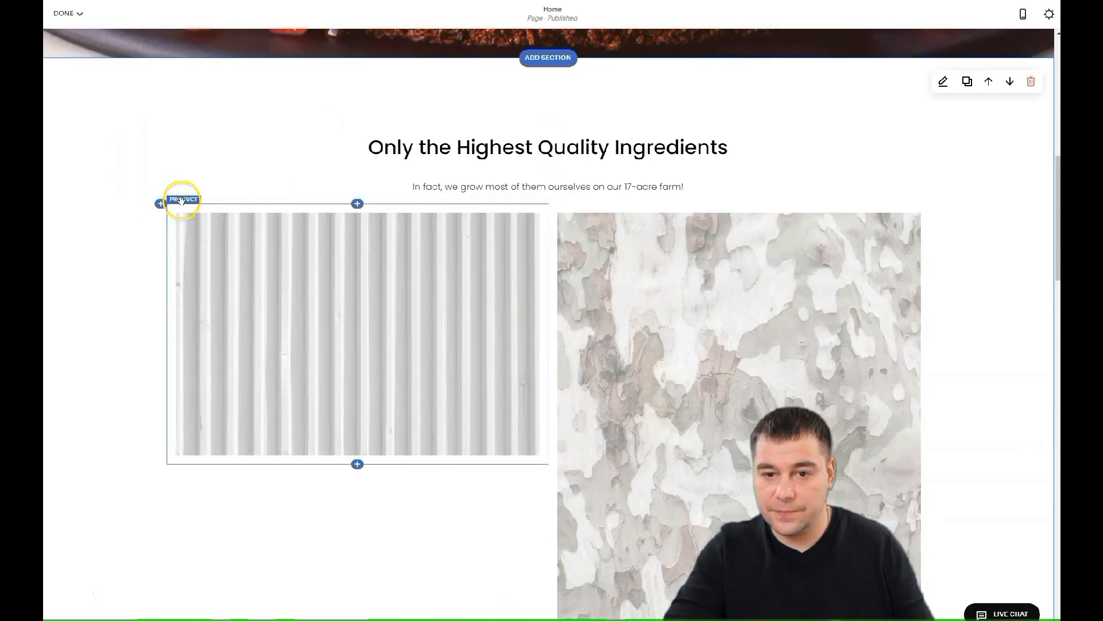
left_click(181, 201)
left_click(242, 191)
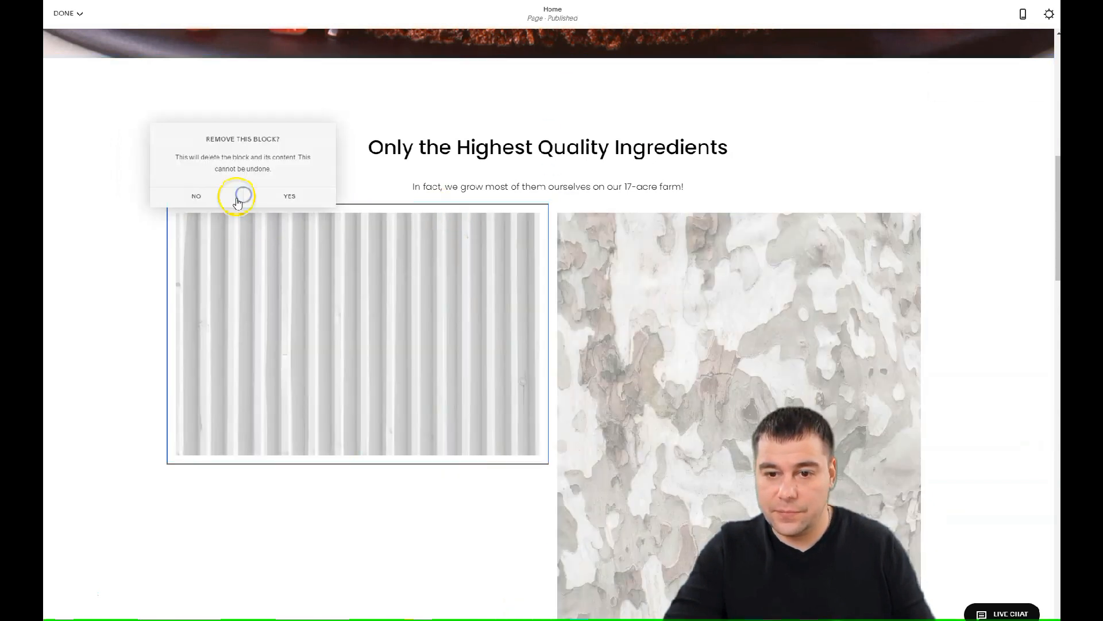
left_click(281, 198)
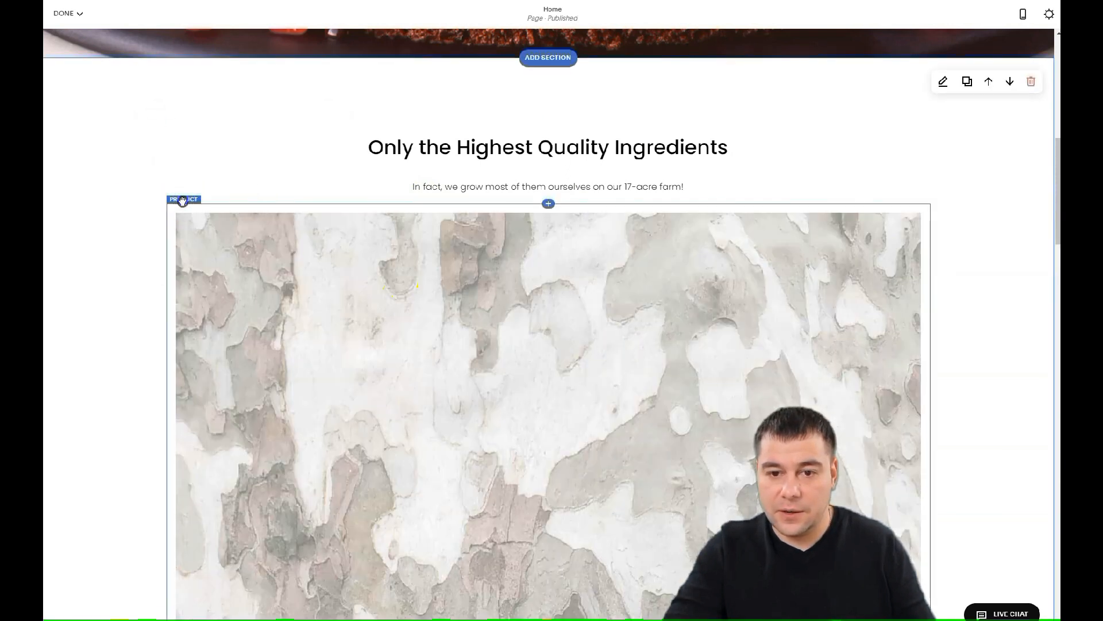
left_click(183, 201)
left_click(241, 190)
left_click(277, 195)
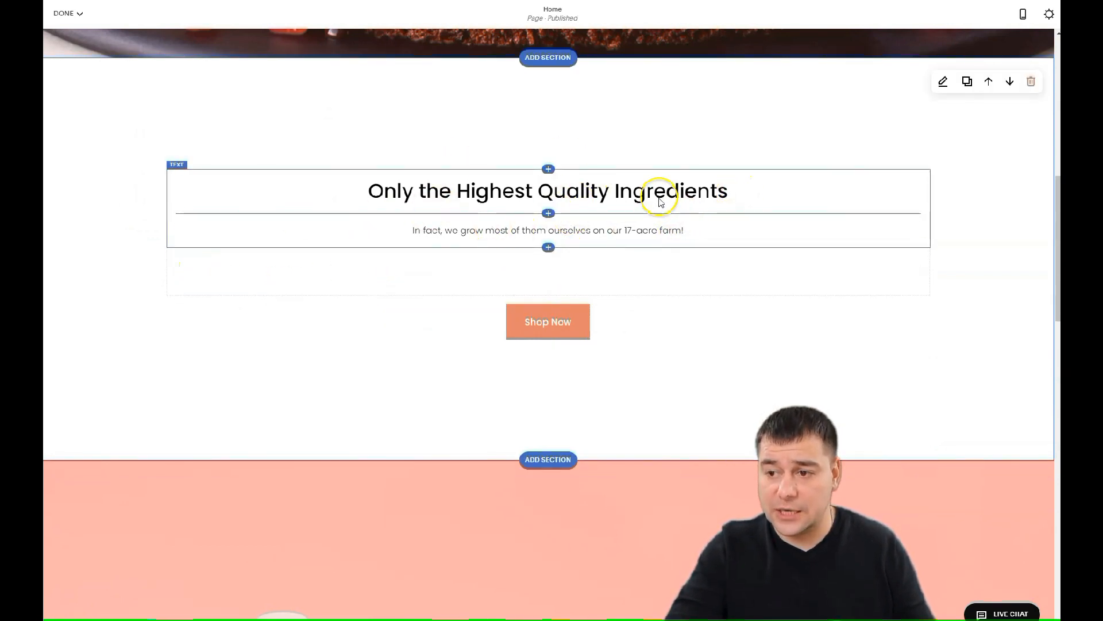
Make the ingredients heading a Heading 1 and delete the farm paragraph below it
double_click(661, 201)
left_click_drag(729, 197, 349, 178)
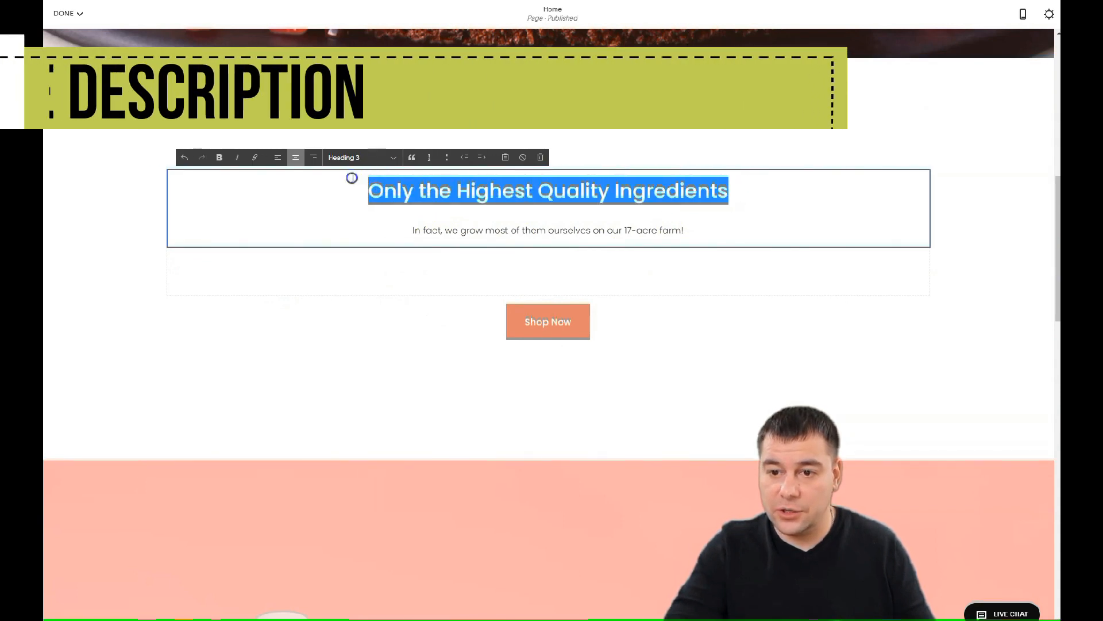
left_click(394, 158)
left_click(353, 171)
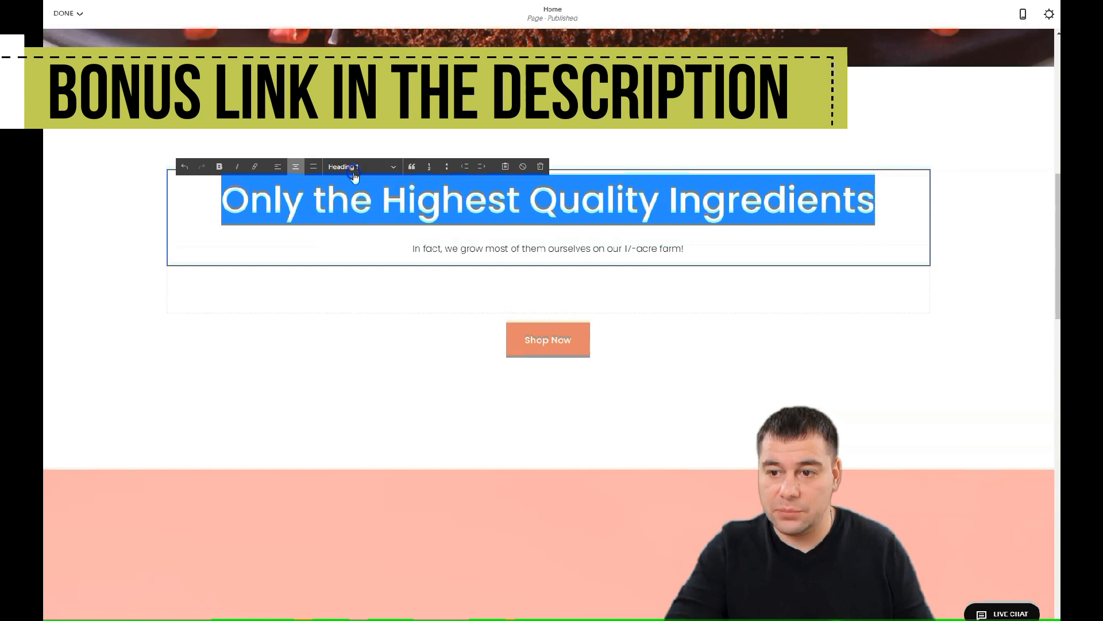
left_click(410, 247)
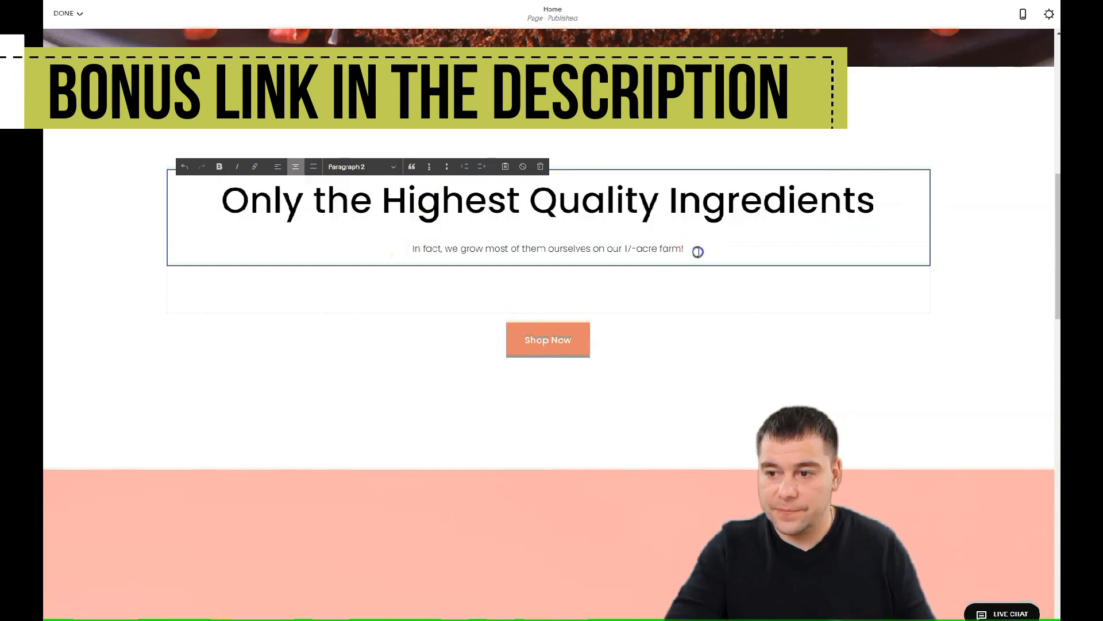
left_click_drag(697, 251, 392, 239)
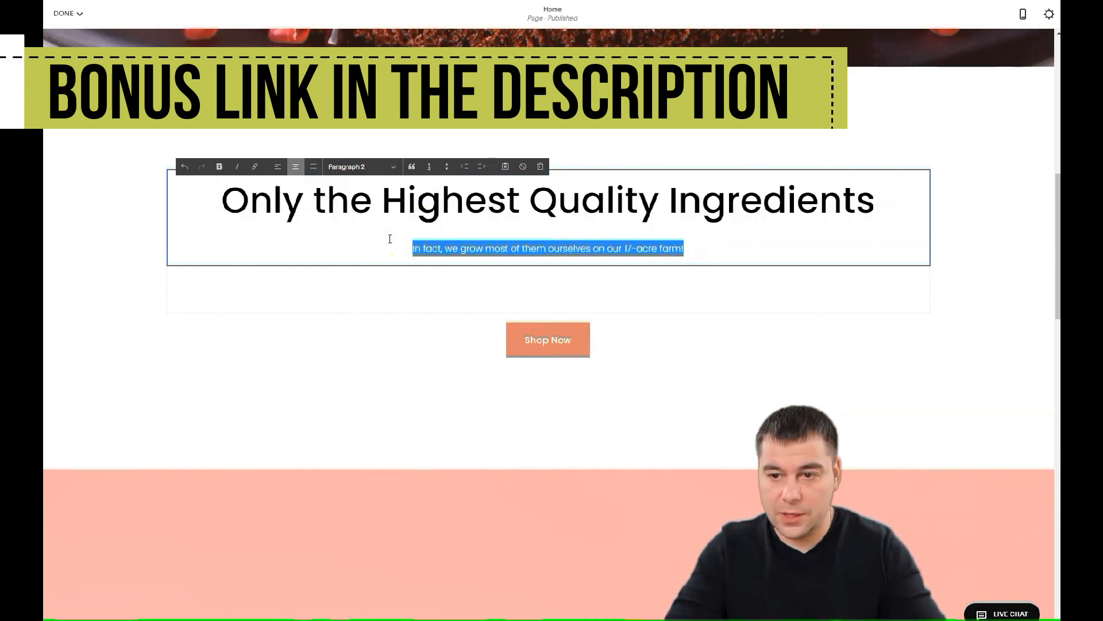
key("BackSpace")
key("BackSpace")
Replace the heading text with 'Your Best Cake ever'
left_click_drag(214, 201, 891, 232)
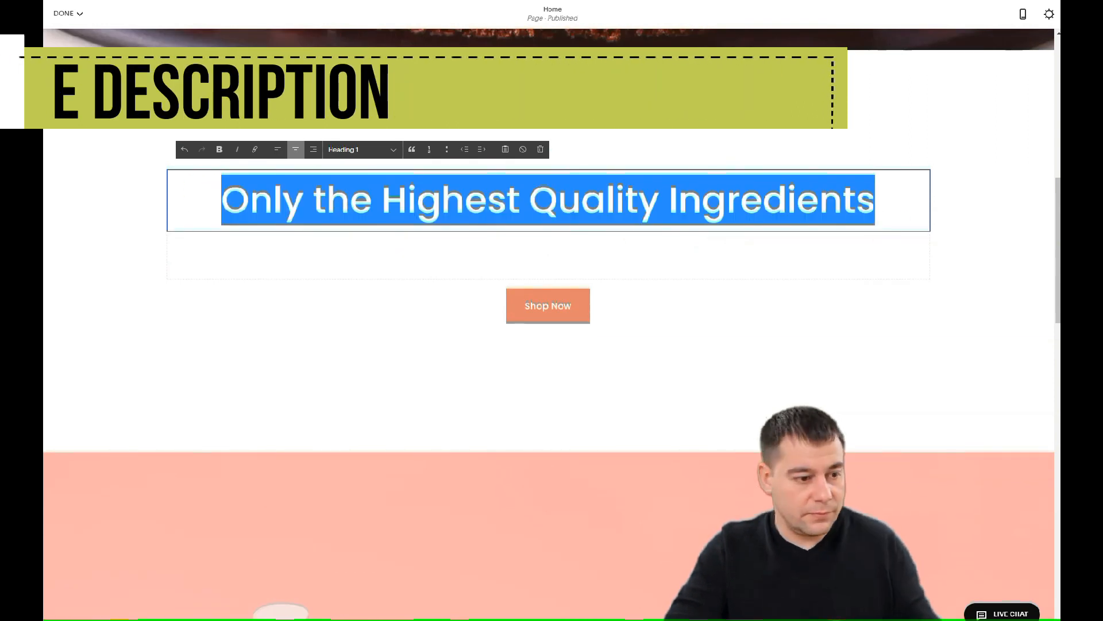
left_click_drag(212, 204, 993, 224)
type("Your Best Cake ever")
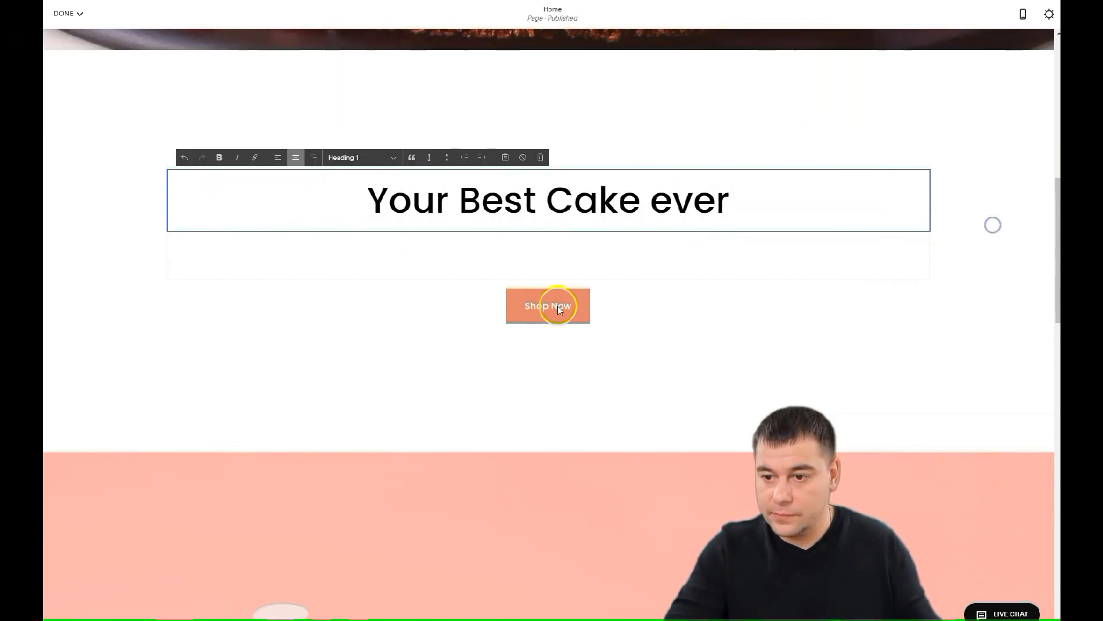
left_click(546, 201)
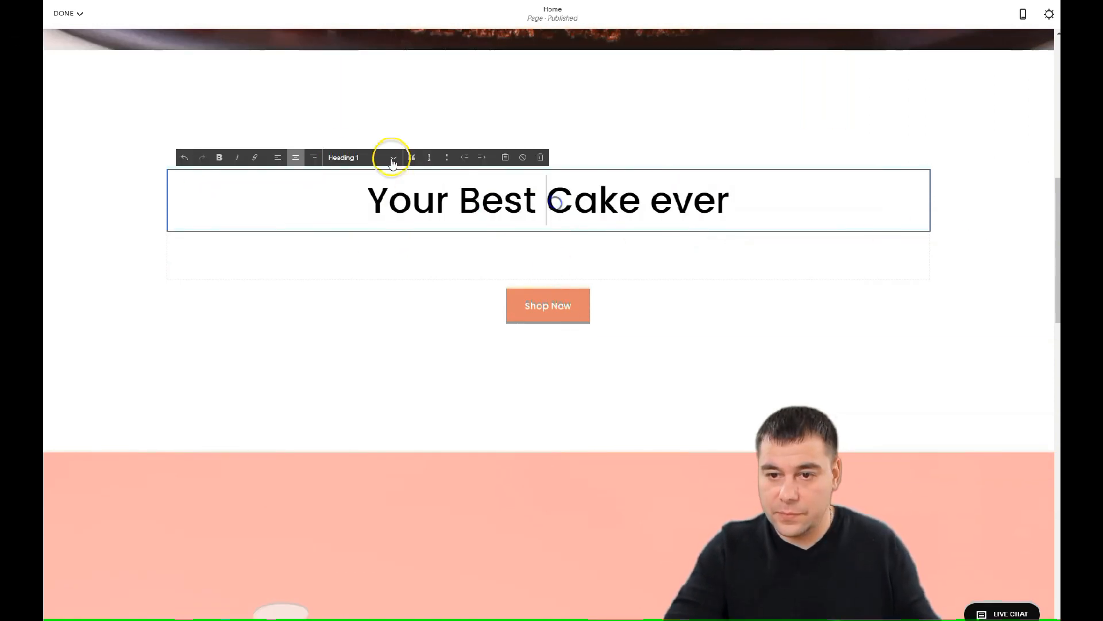
Center-align the heading, then open the Shop Now button's content settings
left_click(277, 157)
left_click(296, 158)
left_click(315, 157)
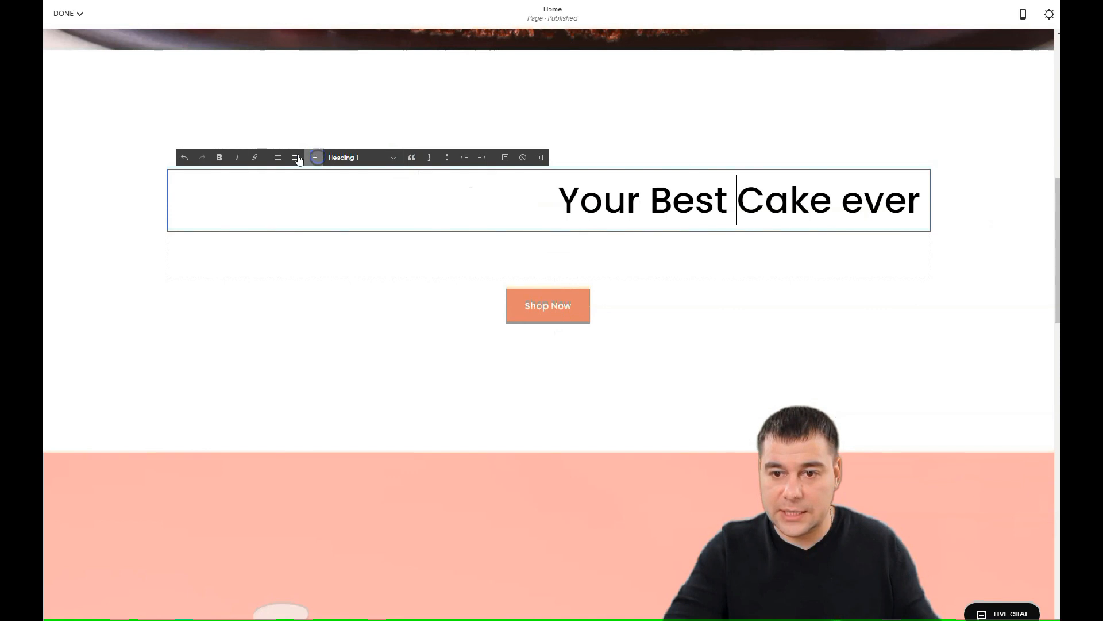
left_click(297, 157)
left_click(278, 157)
left_click(296, 158)
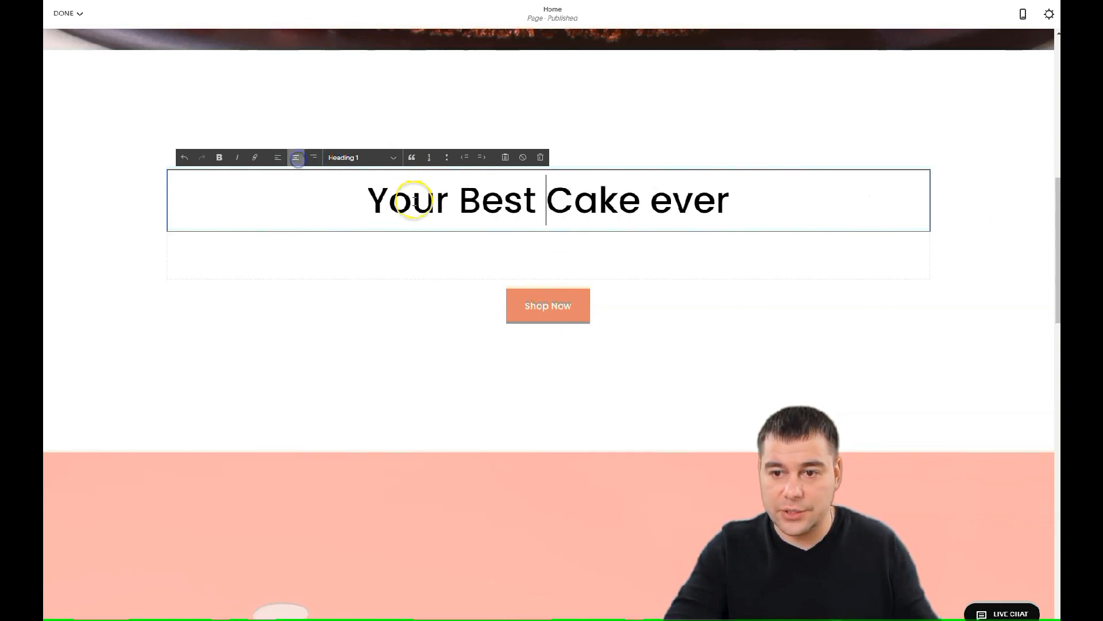
left_click(601, 275)
left_click(186, 282)
left_click(213, 266)
Relabel the button 'Order now' and change its link to an email address
triple_click(945, 354)
type("Order now")
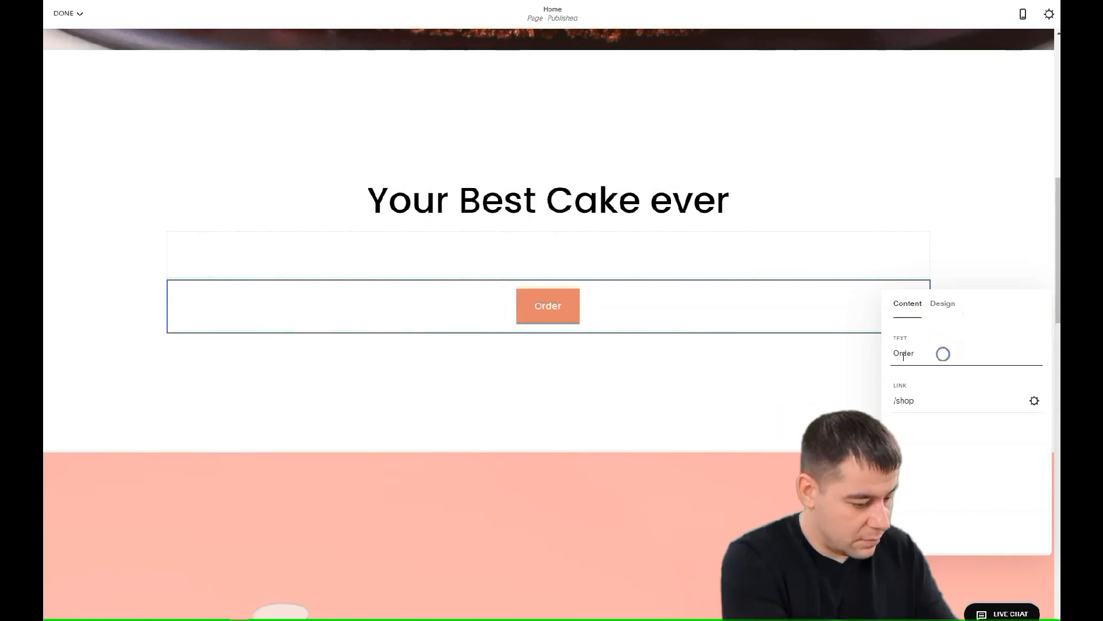
left_click(1034, 400)
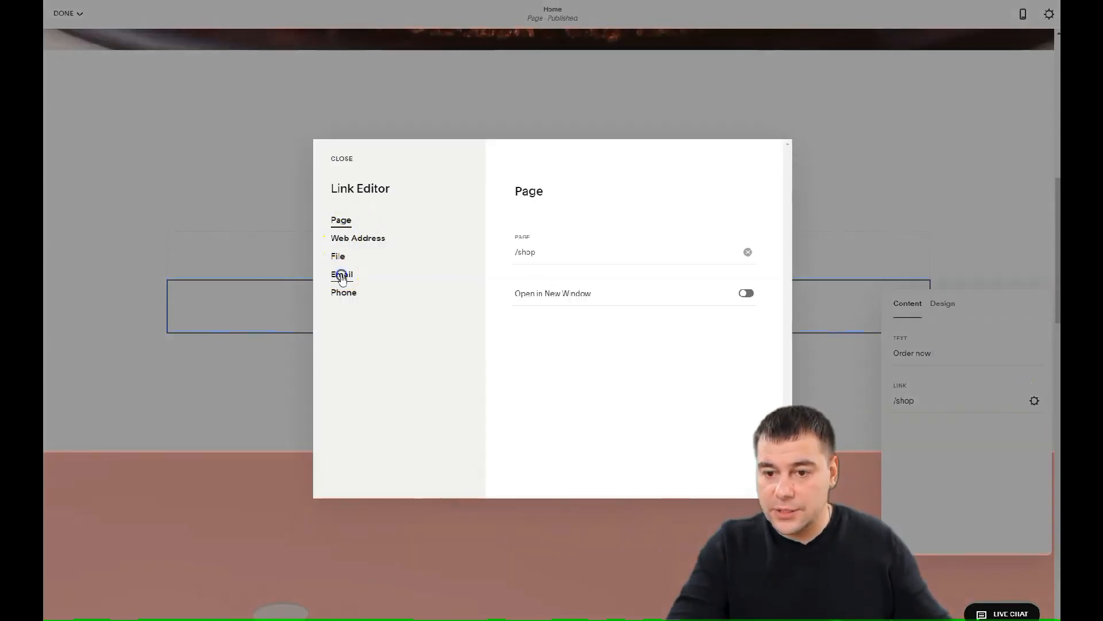
left_click(341, 276)
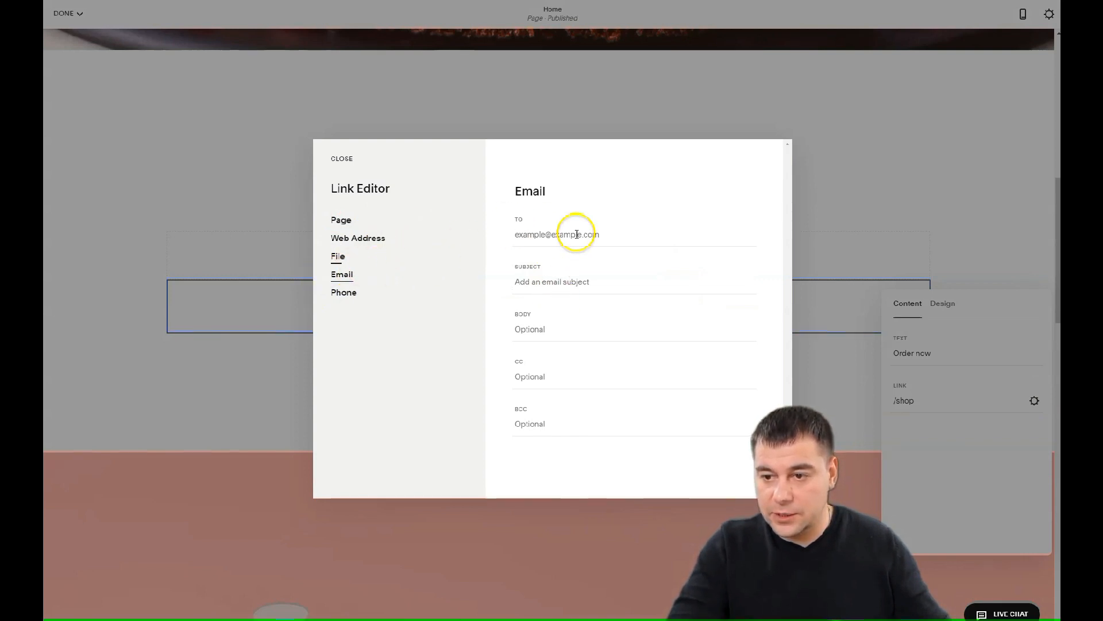
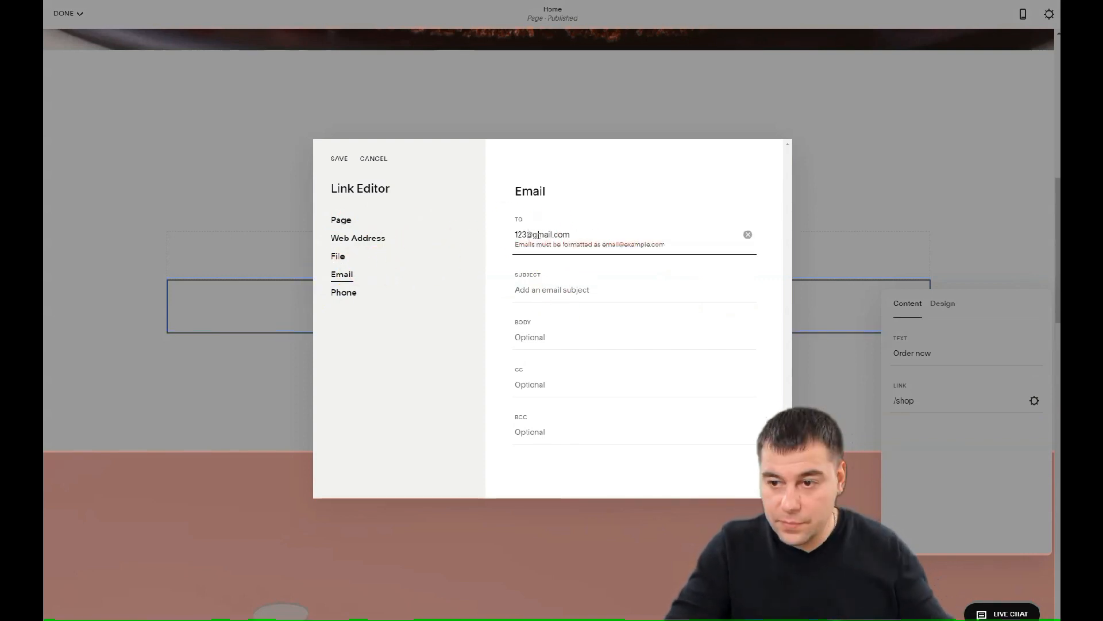
key("Return")
left_click(793, 145)
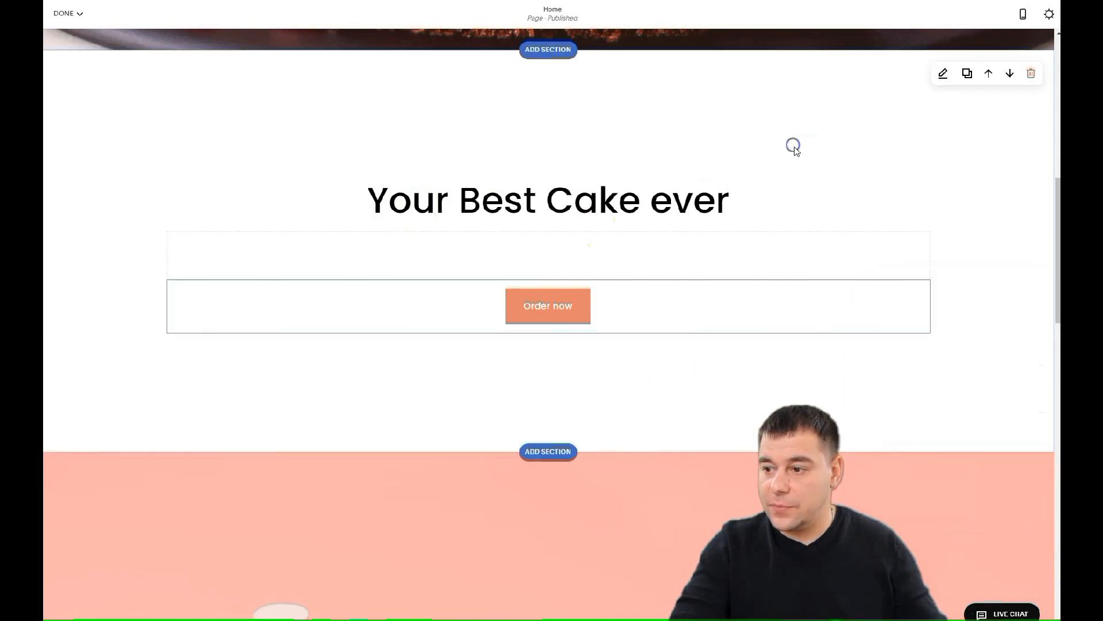
Set the cake heading section's height to S
left_click(943, 73)
left_click(911, 119)
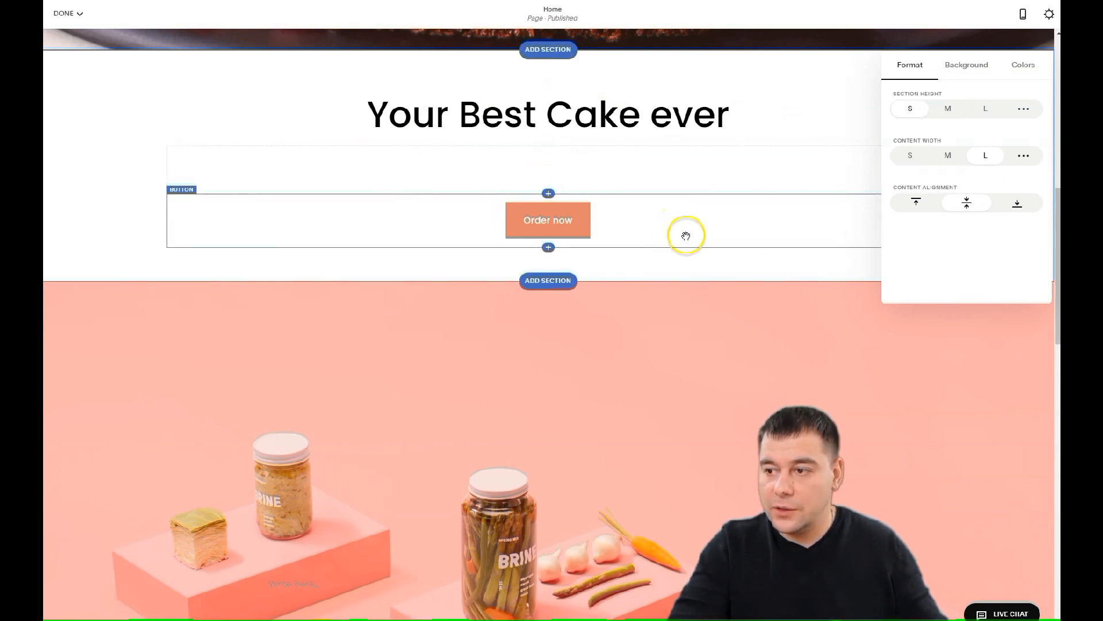
scroll(690, 295, "down", 2)
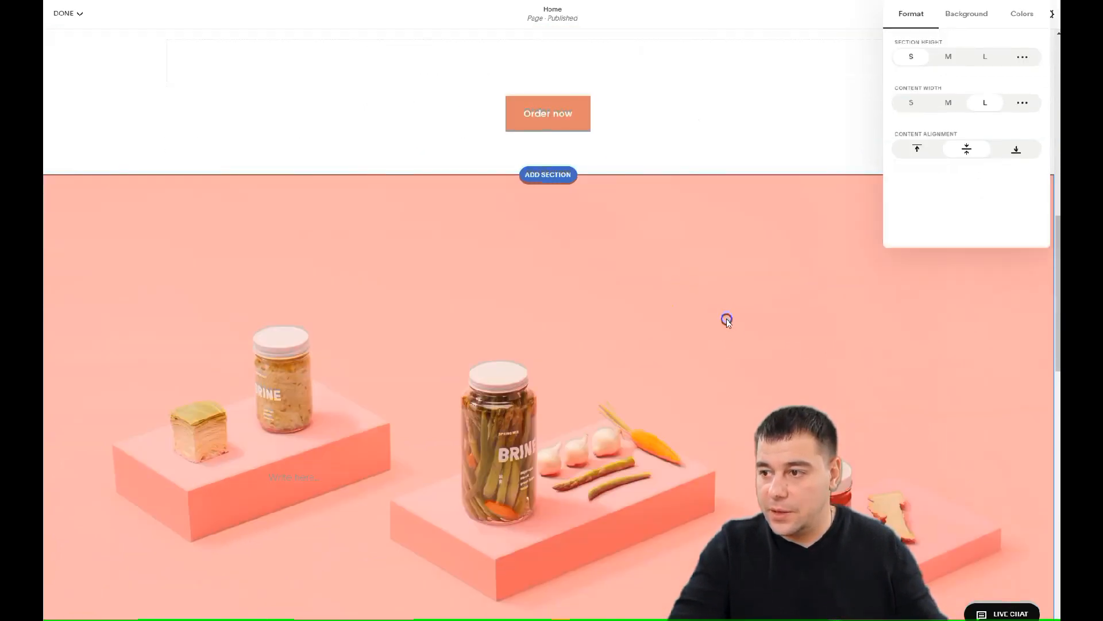
left_click(727, 320)
Remove the two pink vegetable-jar demo sections below it
left_click(1032, 200)
left_click(591, 350)
left_click(595, 348)
left_click(593, 349)
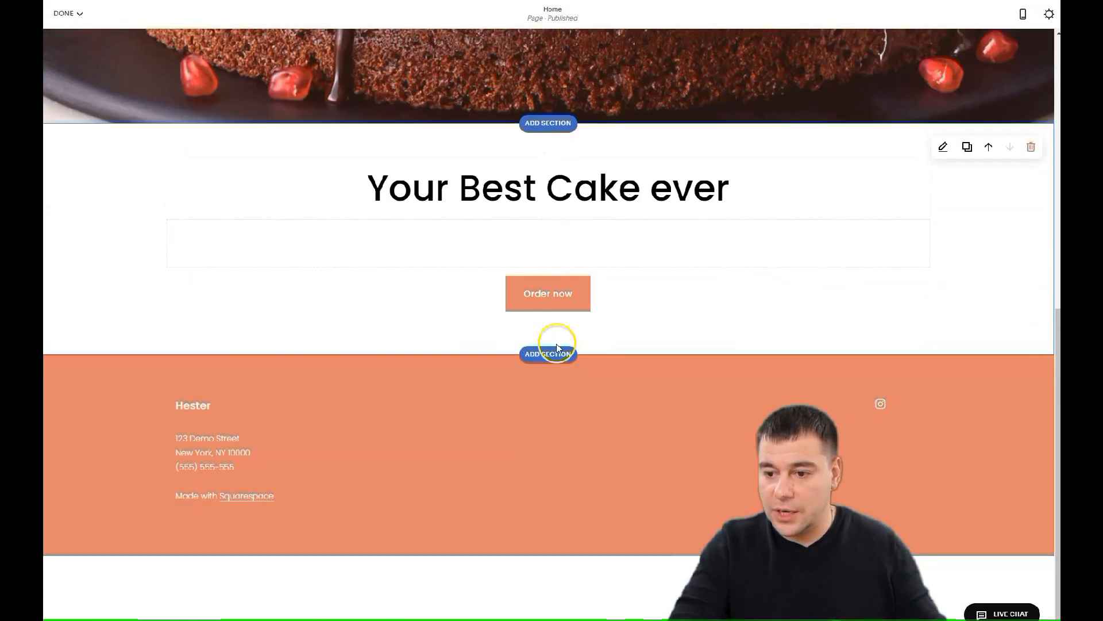
Add a Gallery section using the six-image 3x2 grid template below the cake heading
left_click(549, 354)
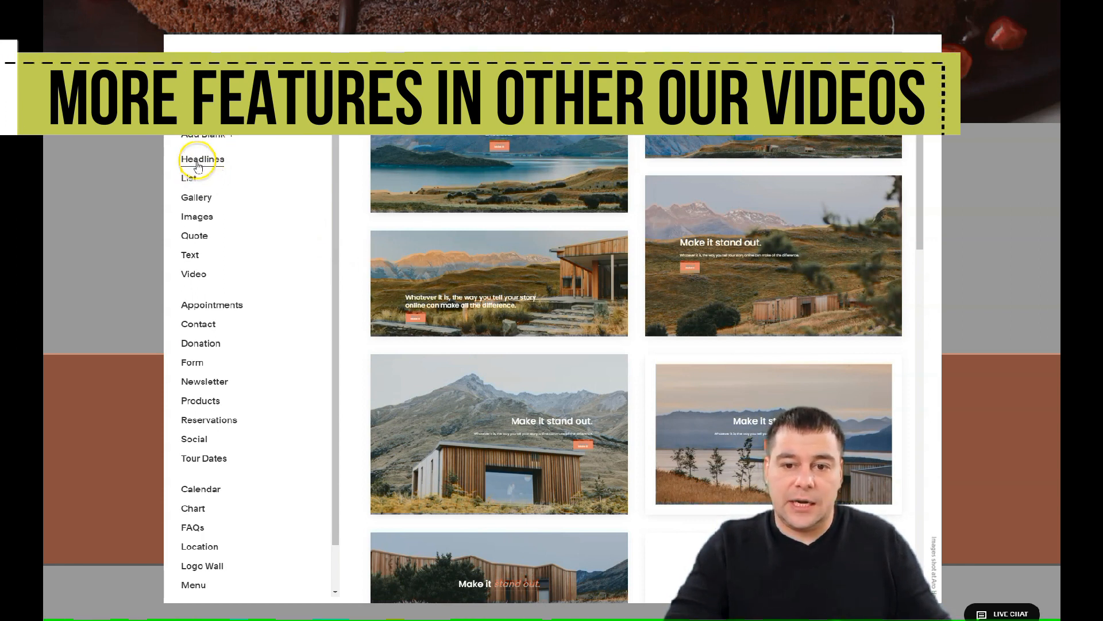
left_click(196, 198)
left_click(197, 217)
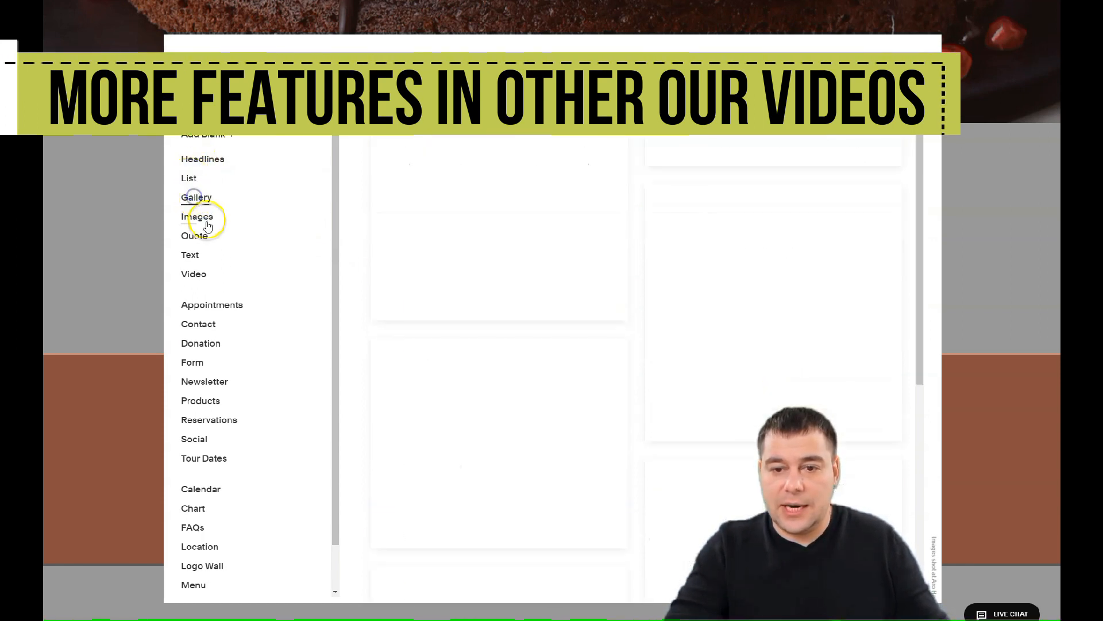
left_click(194, 236)
left_click(192, 254)
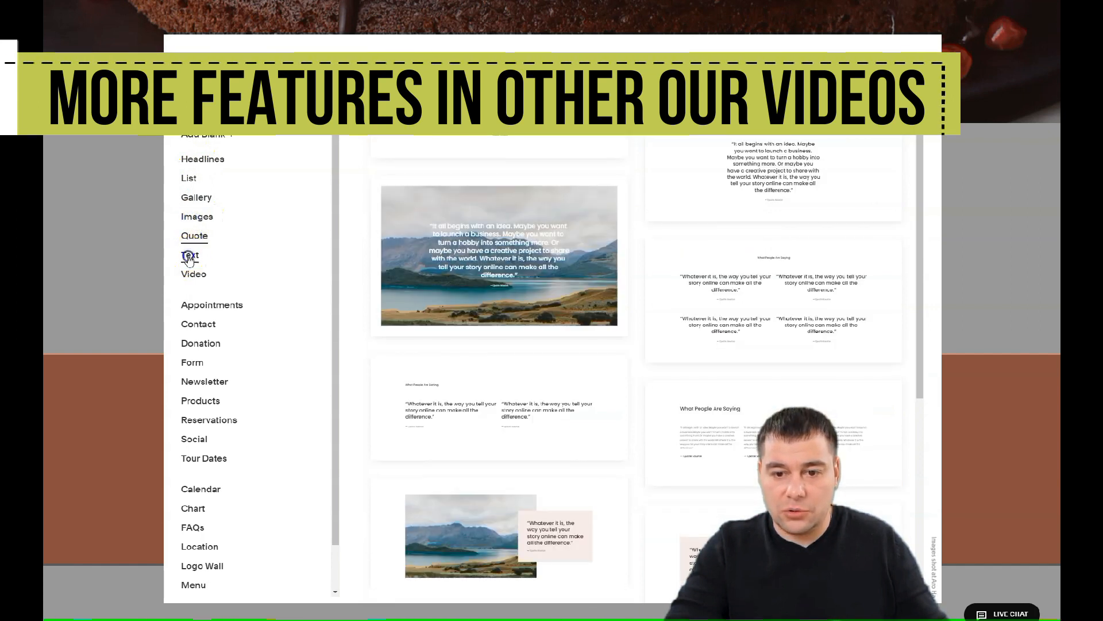
left_click(194, 273)
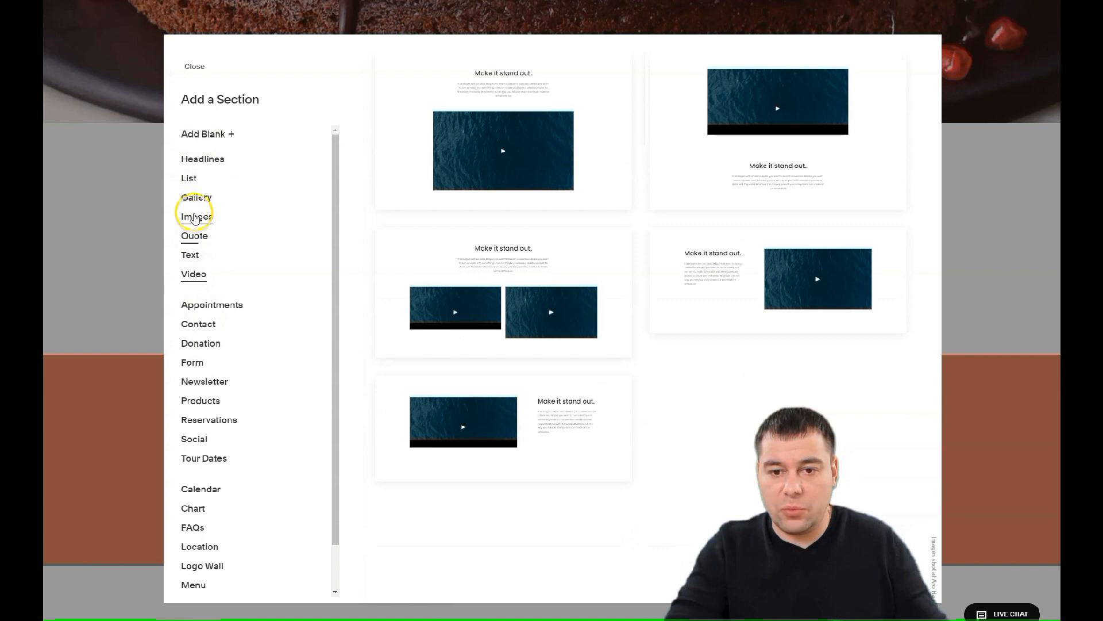
left_click(193, 201)
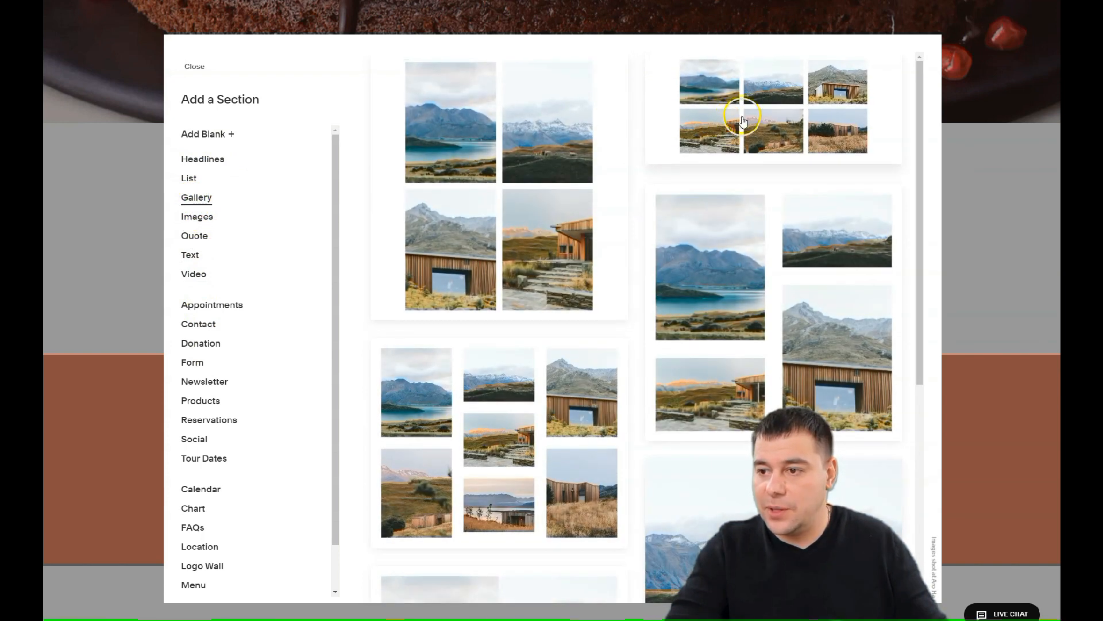
left_click(755, 130)
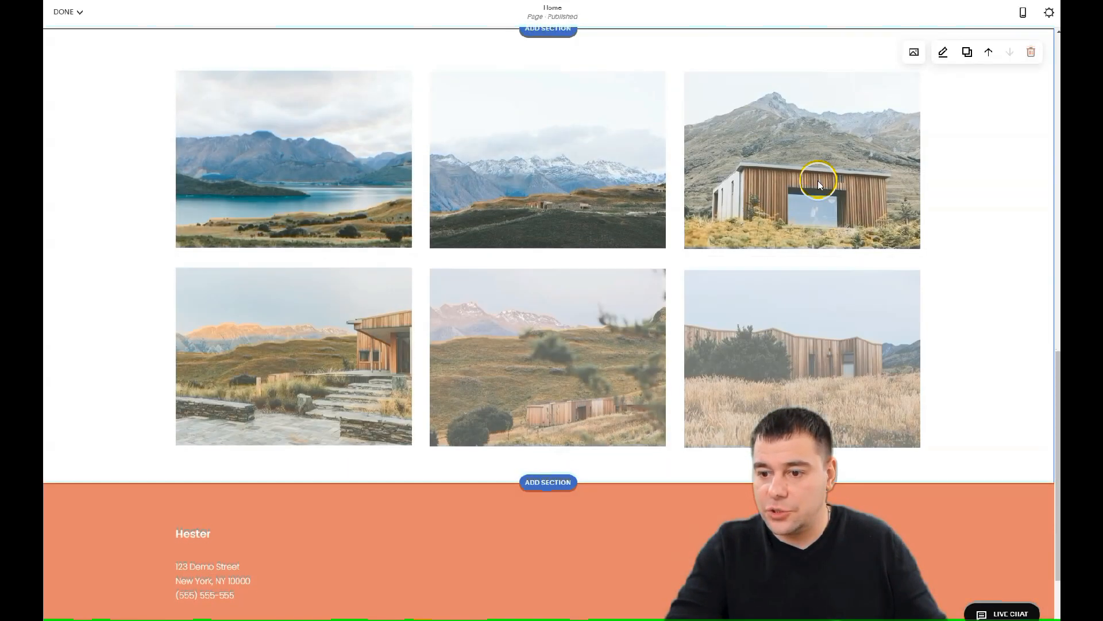
Delete all four sample landscape images from the gallery's image manager
scroll(494, 270, "up", 5)
scroll(542, 276, "down", 2)
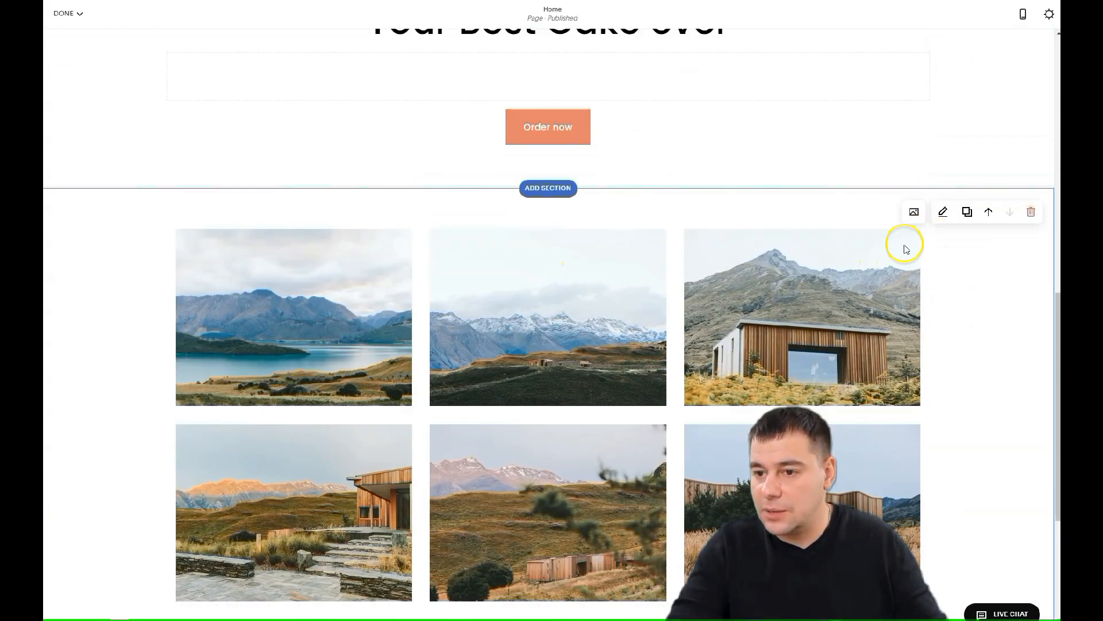
scroll(789, 249, "up", 10)
scroll(789, 253, "down", 5)
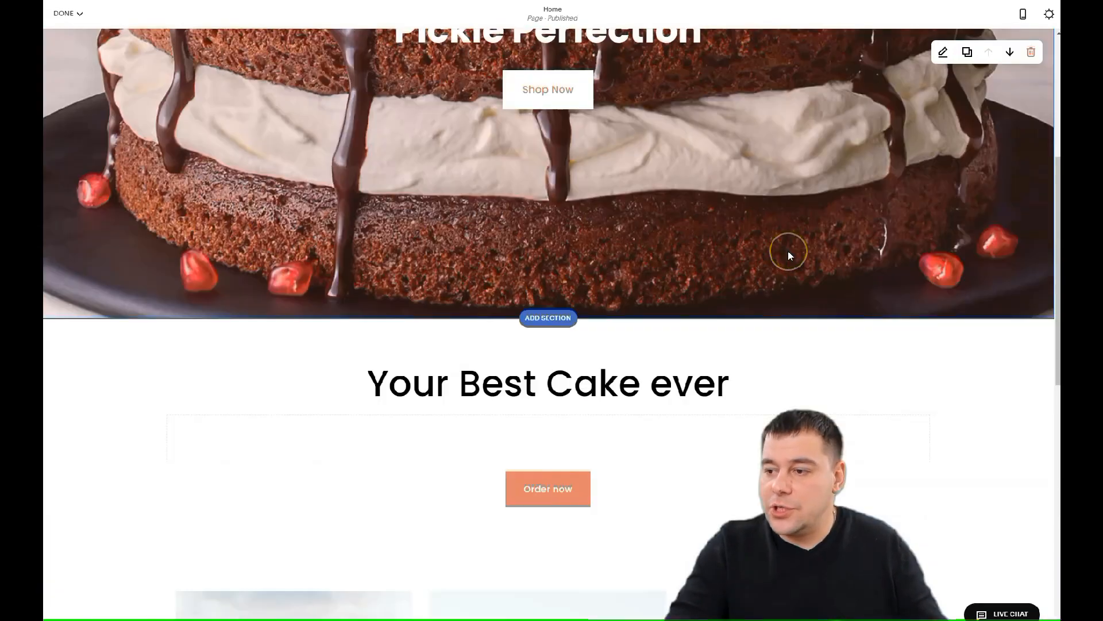
scroll(789, 255, "down", 5)
scroll(785, 250, "up", 1)
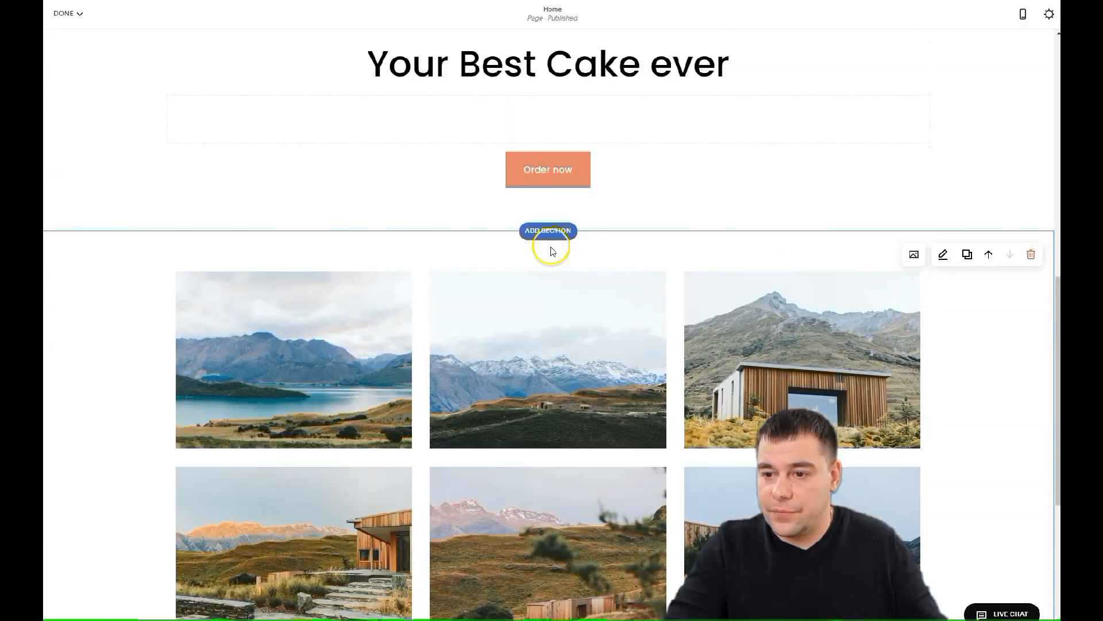
left_click(913, 256)
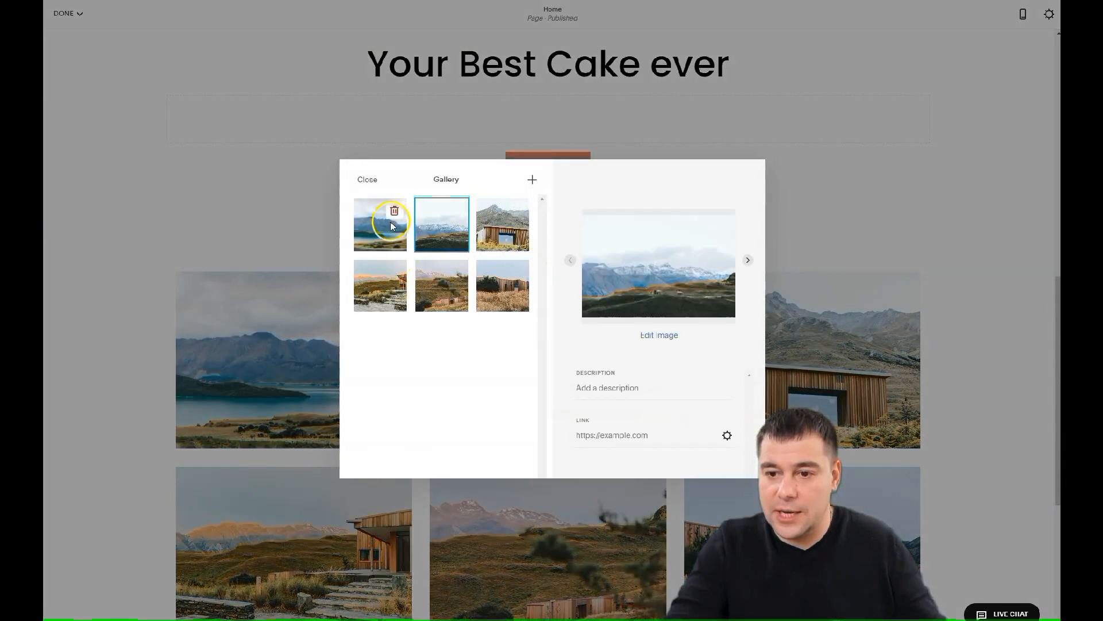
left_click(393, 213)
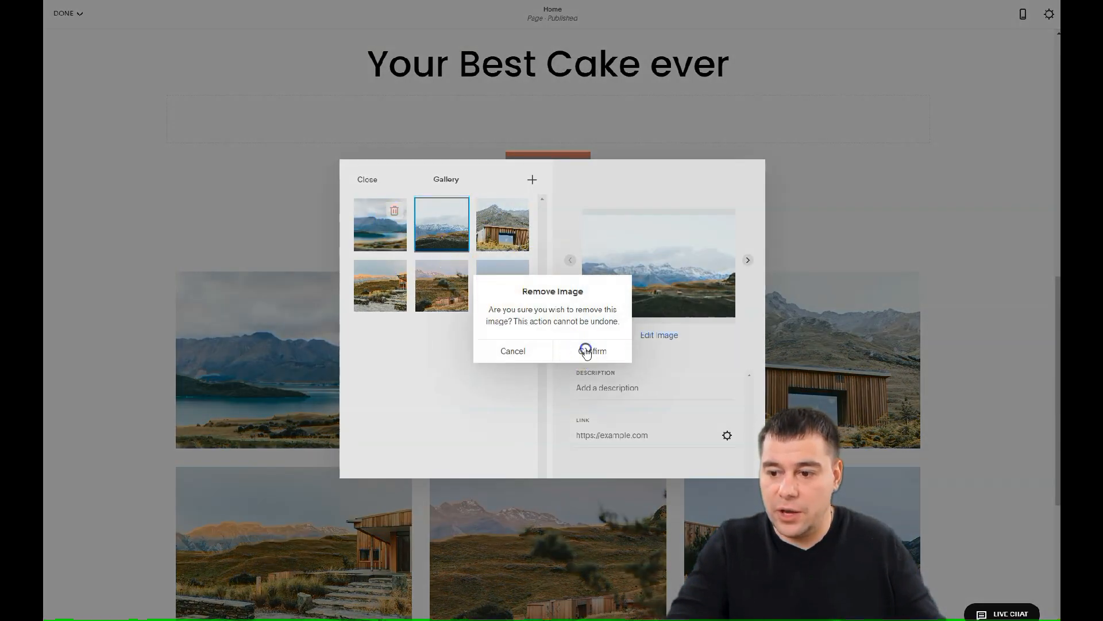
left_click(585, 349)
left_click(396, 211)
left_click(586, 350)
left_click(396, 210)
left_click(586, 350)
left_click(398, 211)
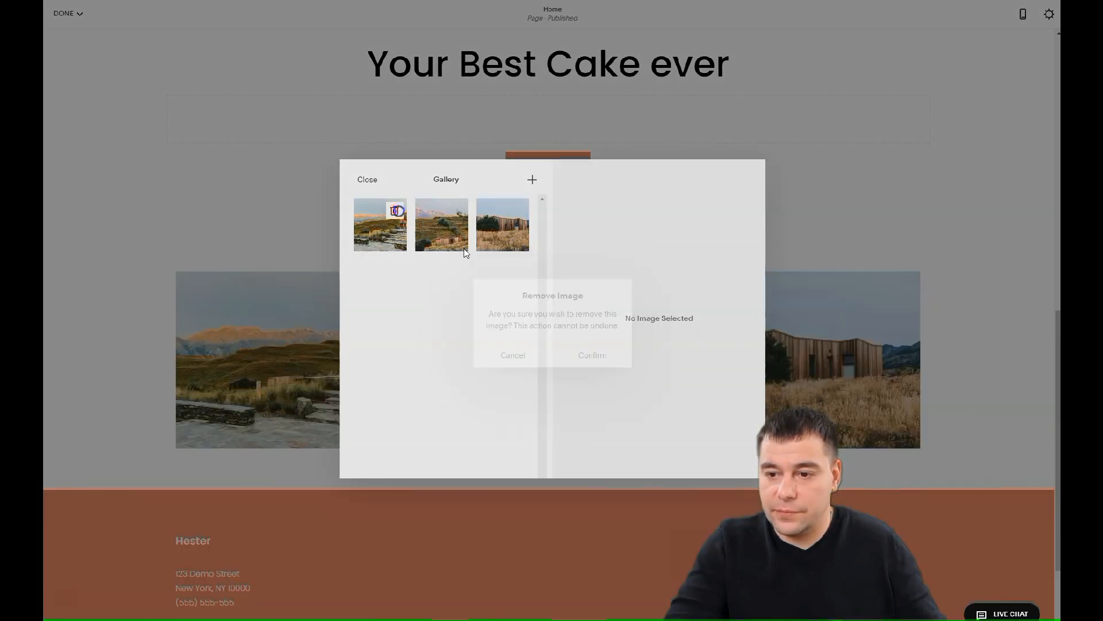
left_click(591, 351)
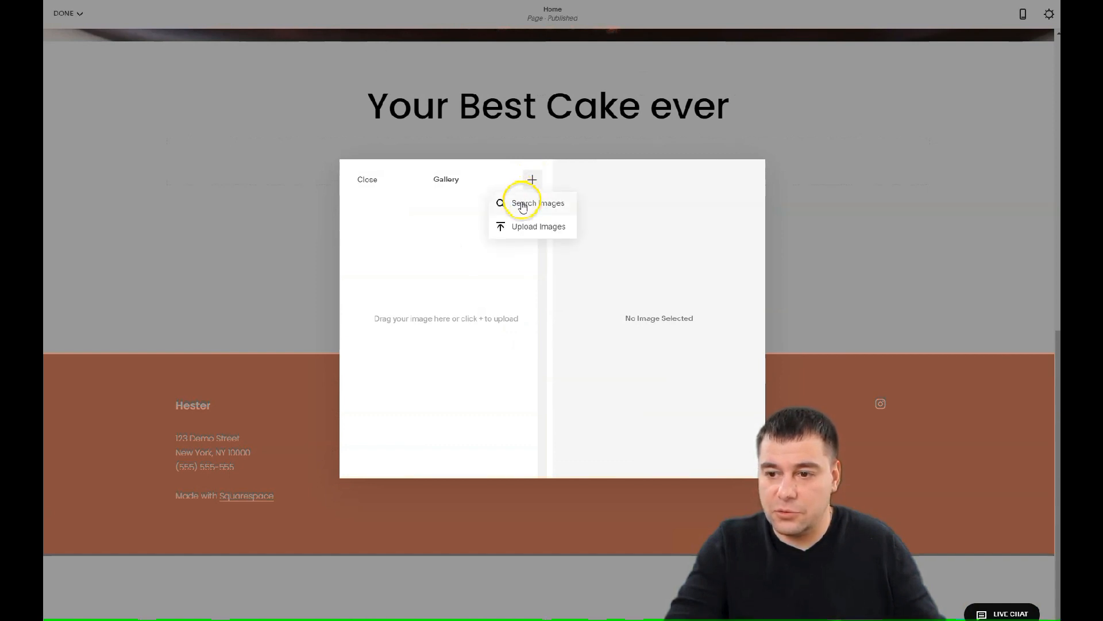
Upload cake photos into the gallery and close the image manager
left_click(513, 228)
left_click(367, 180)
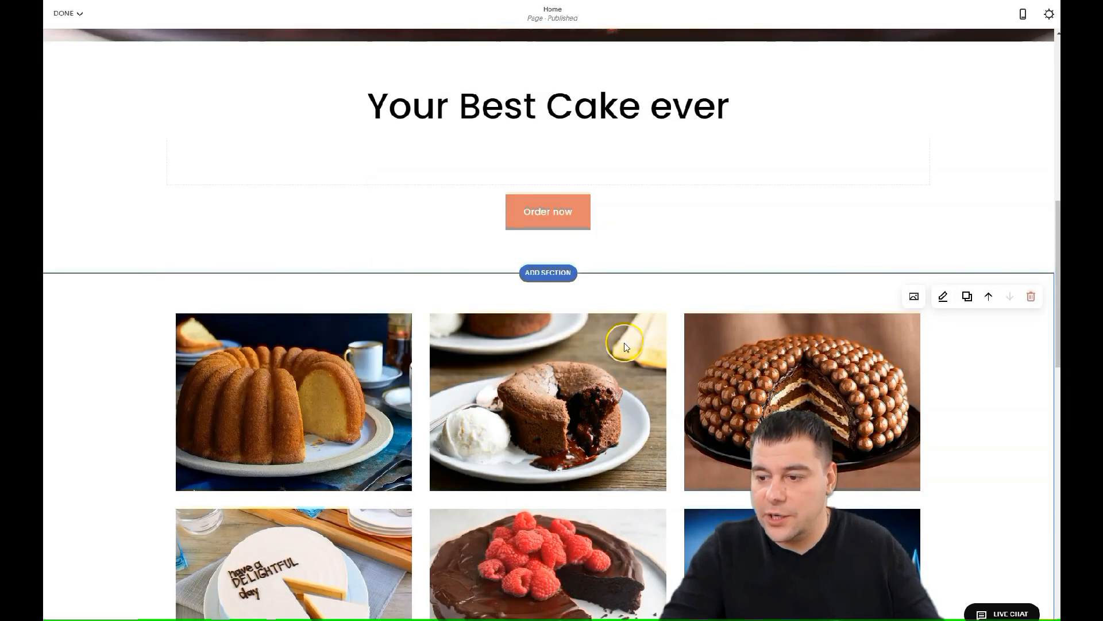
scroll(624, 343, "down", 12)
scroll(617, 344, "up", 13)
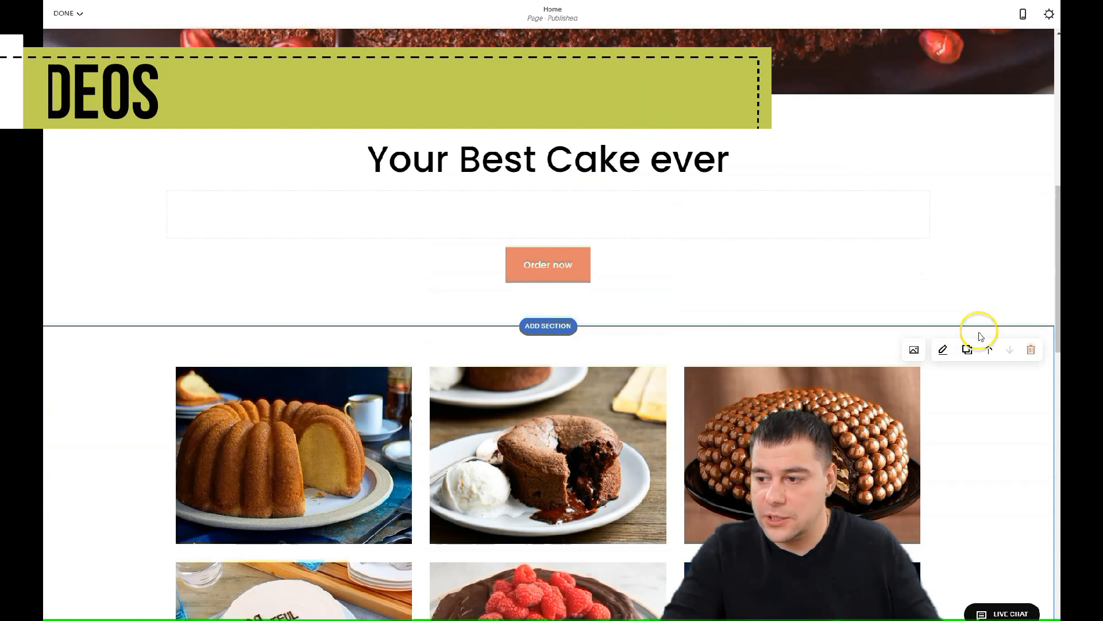
Set the gallery type to Slideshow: Full
left_click(943, 351)
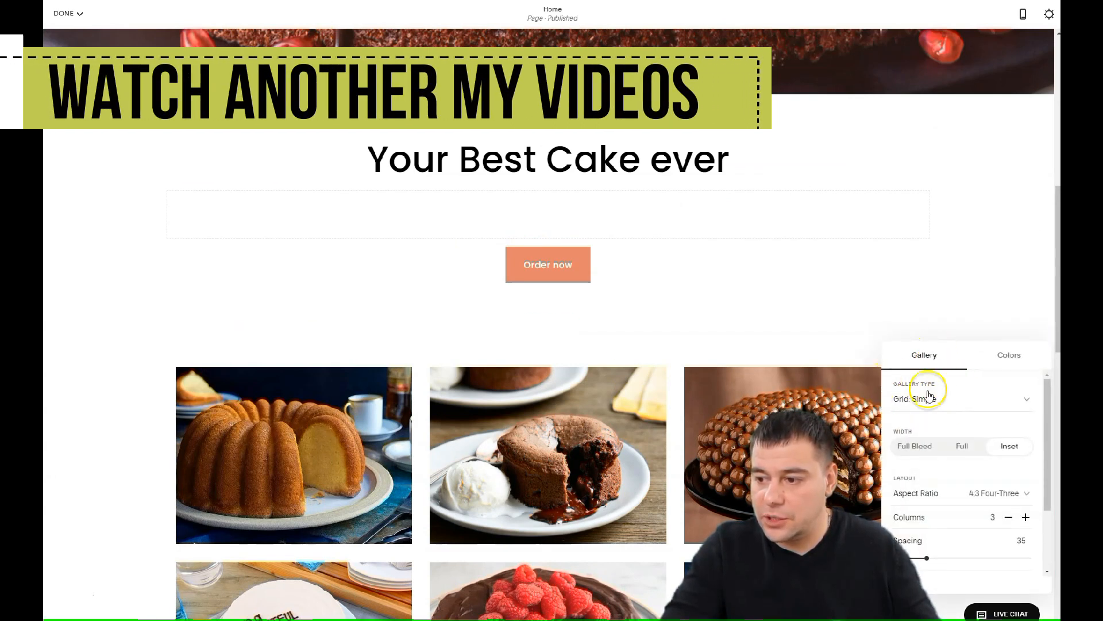
left_click(945, 400)
left_click(943, 495)
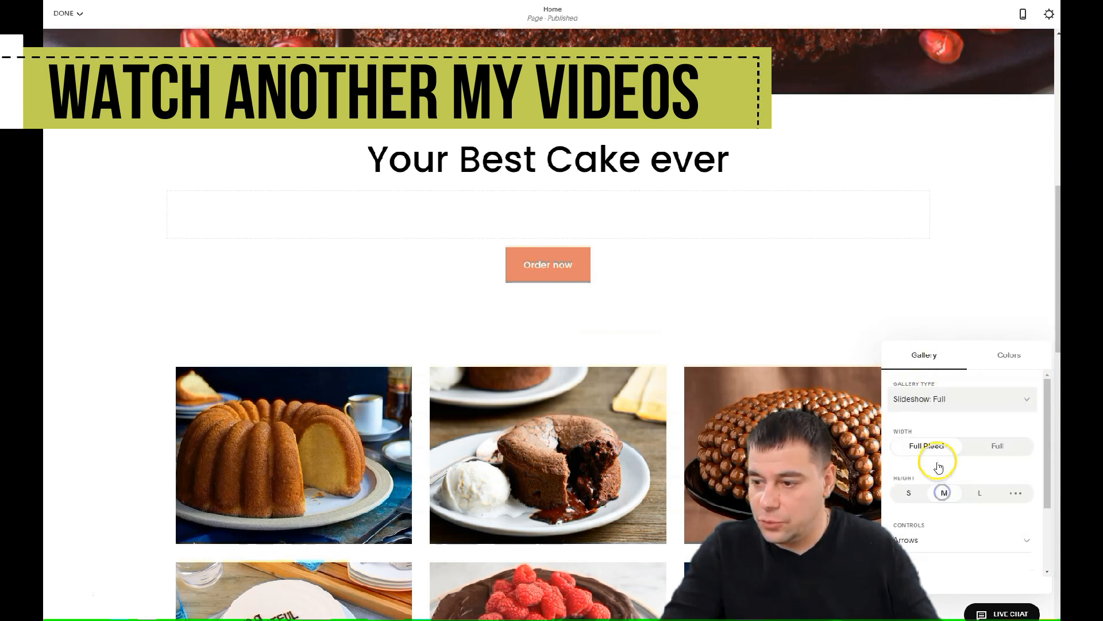
scroll(942, 485, "down", 3)
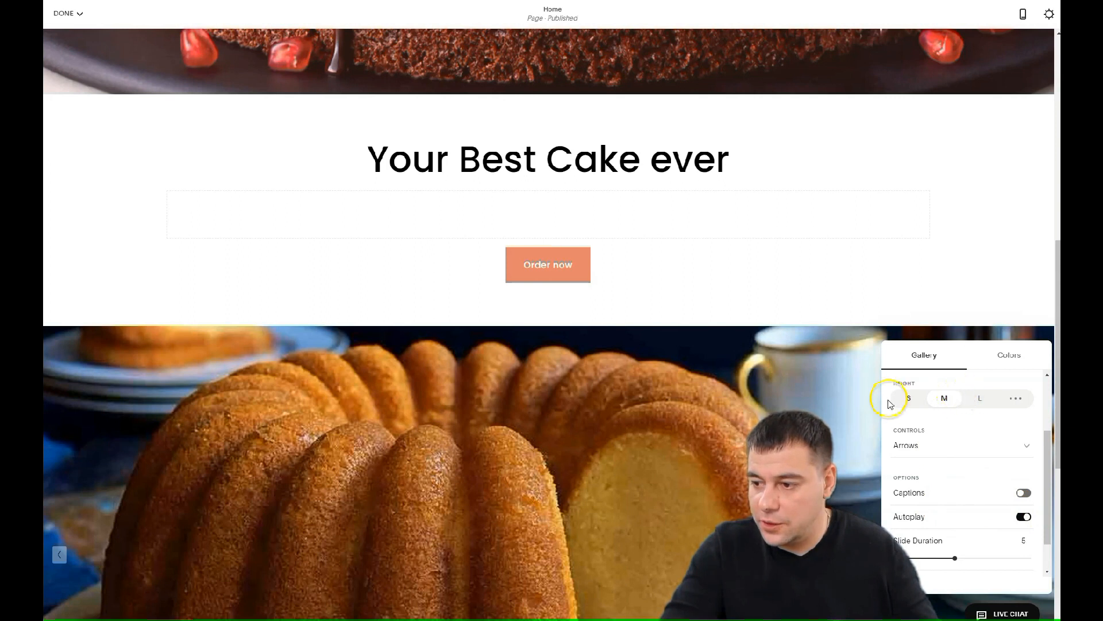
Browse the gallery's colour themes without changing them, then return to the Gallery settings
left_click(991, 358)
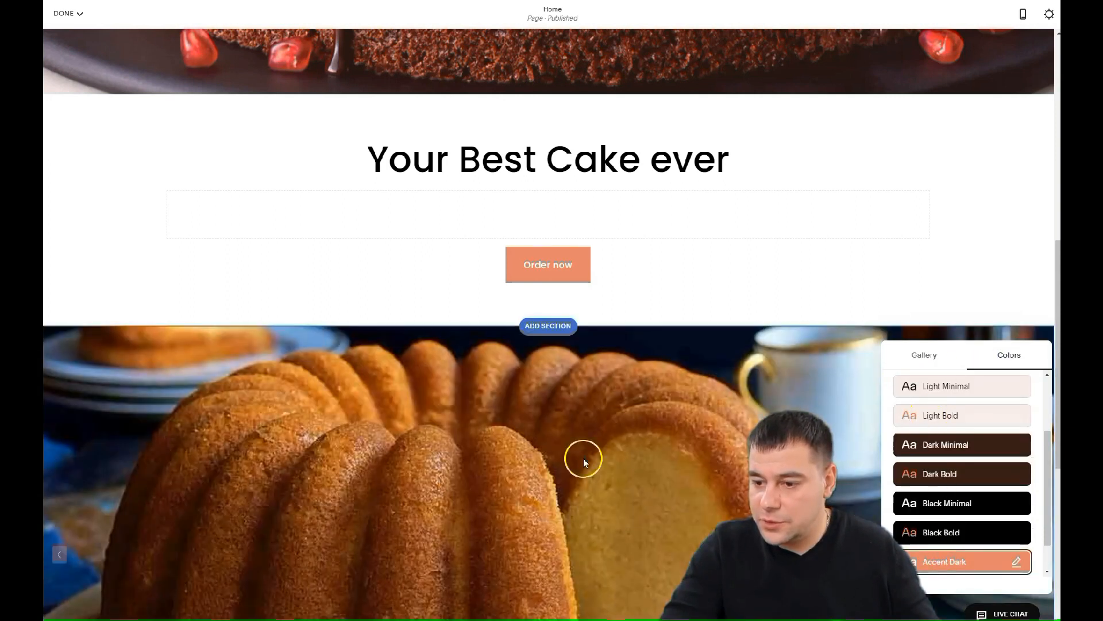
scroll(630, 429, "down", 5)
scroll(638, 437, "down", 3)
scroll(650, 434, "up", 10)
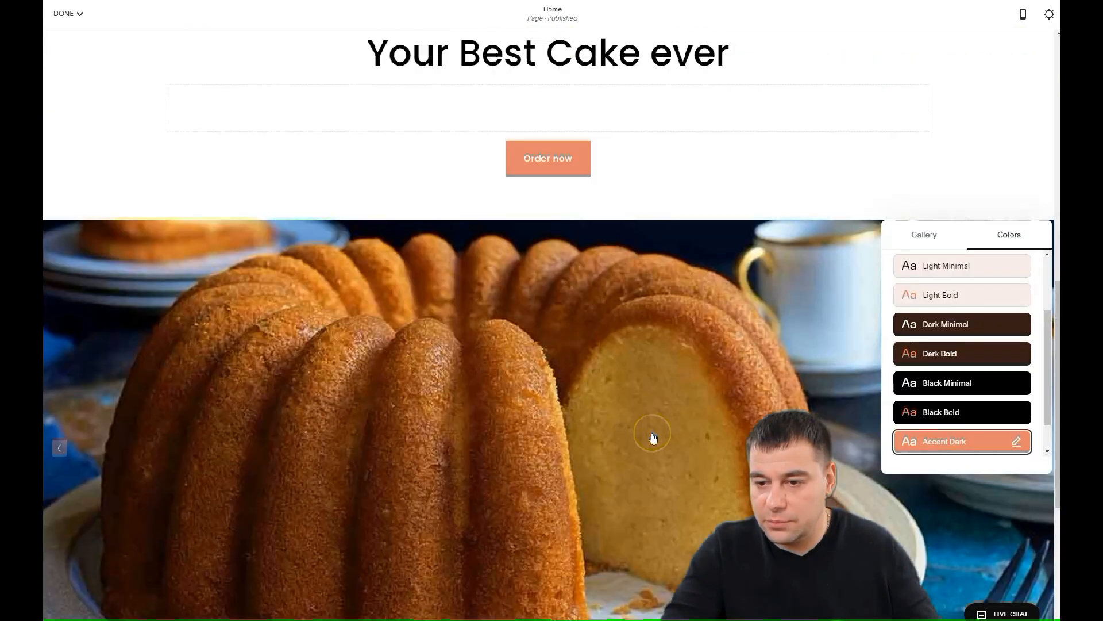
scroll(656, 432, "down", 7)
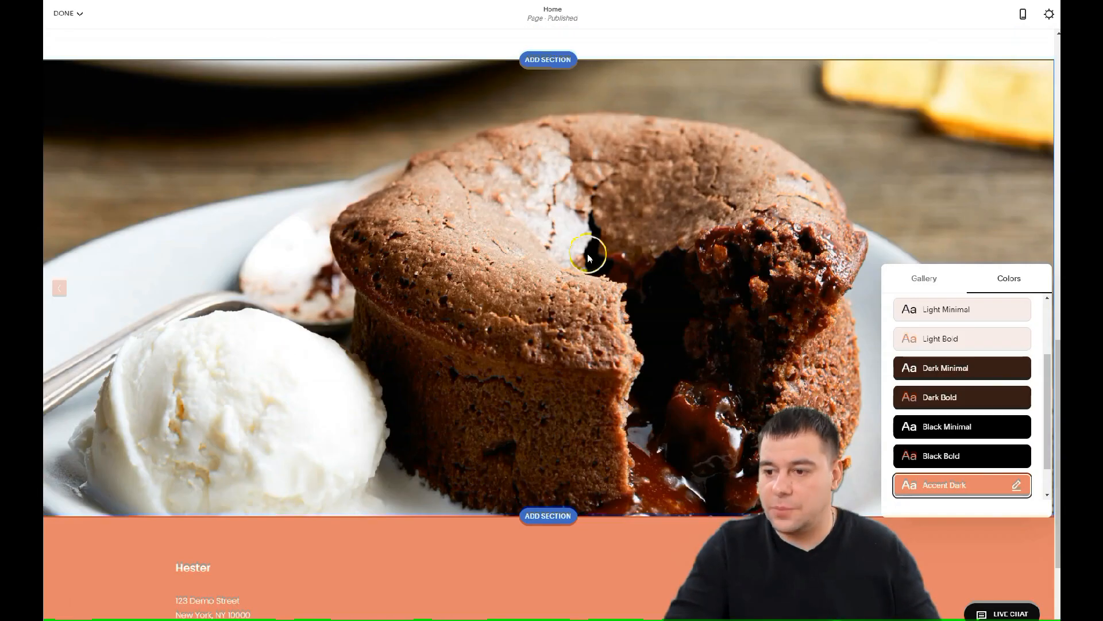
scroll(690, 367, "up", 4)
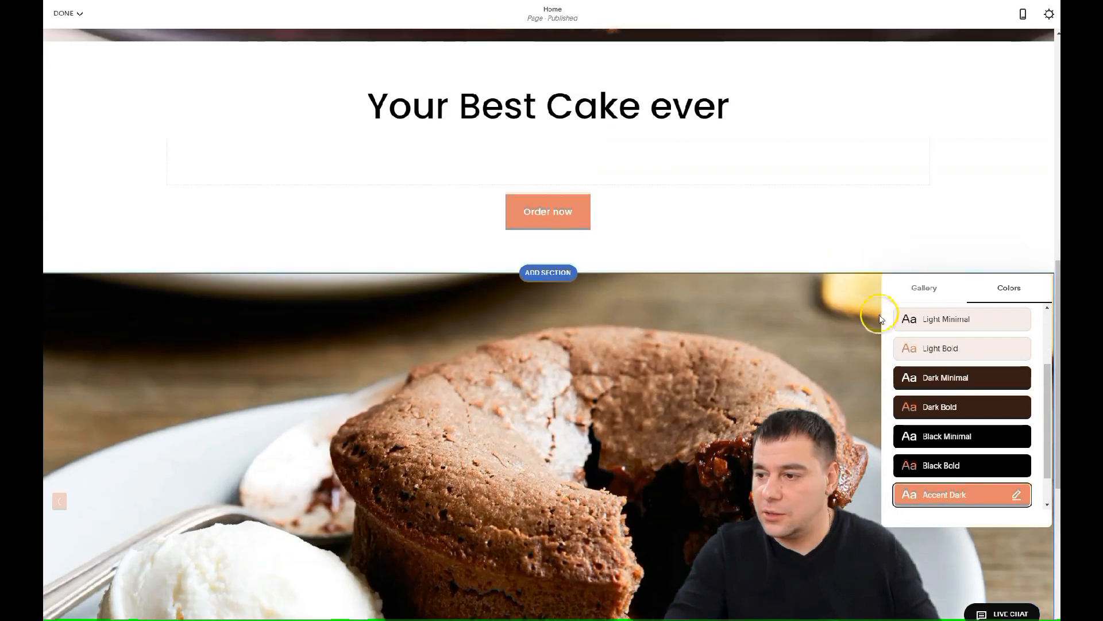
left_click(925, 291)
scroll(632, 276, "up", 3)
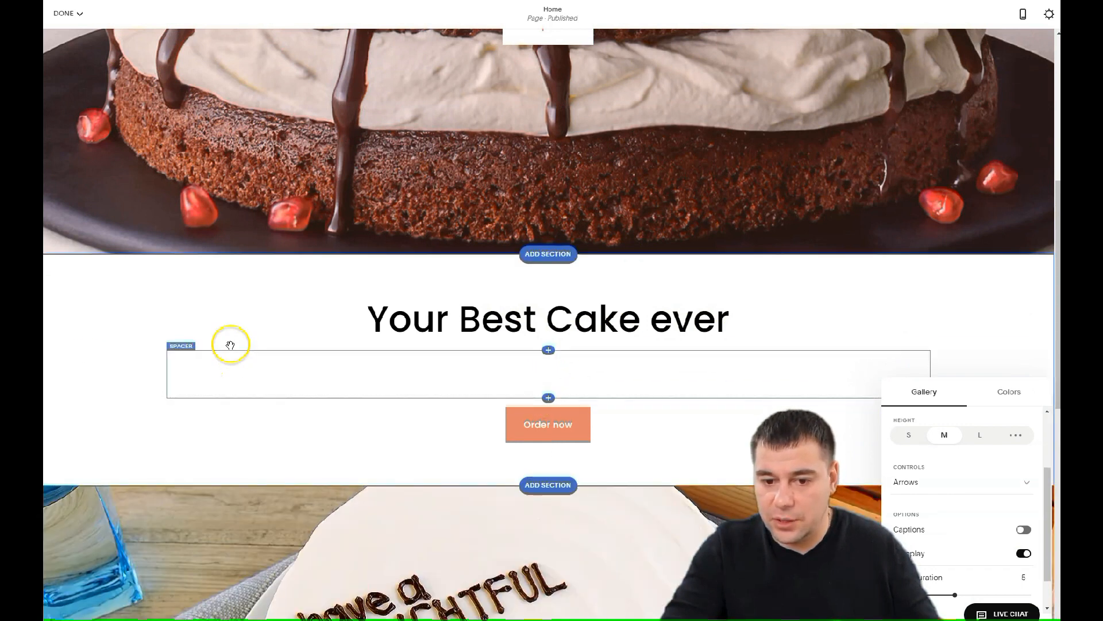
Delete the empty spacer block under the Your Best Cake ever heading
left_click(195, 347)
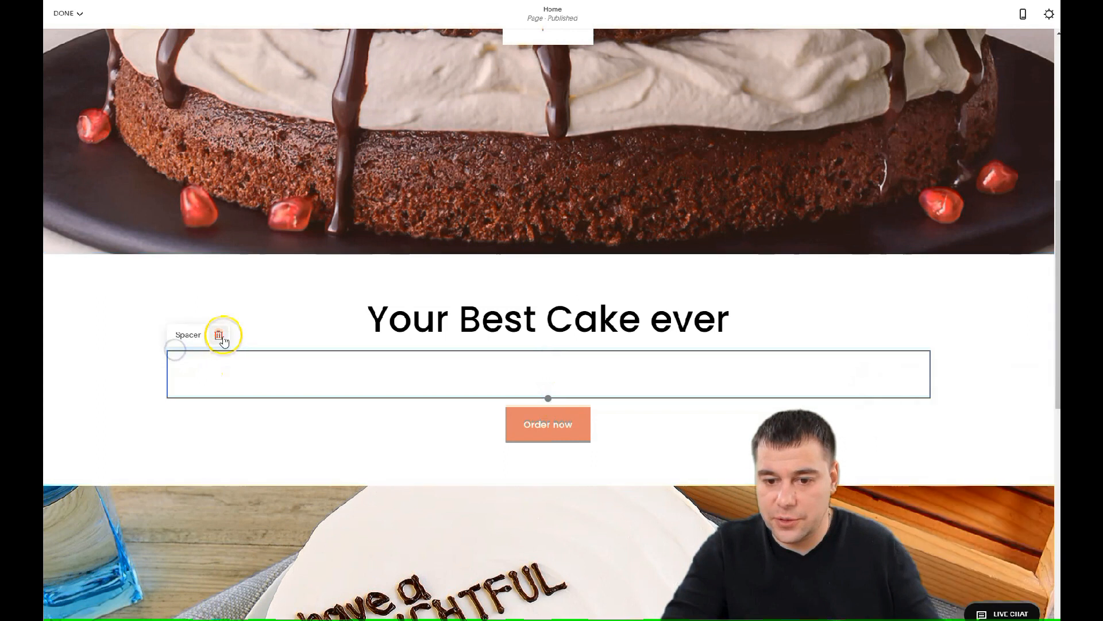
left_click(219, 333)
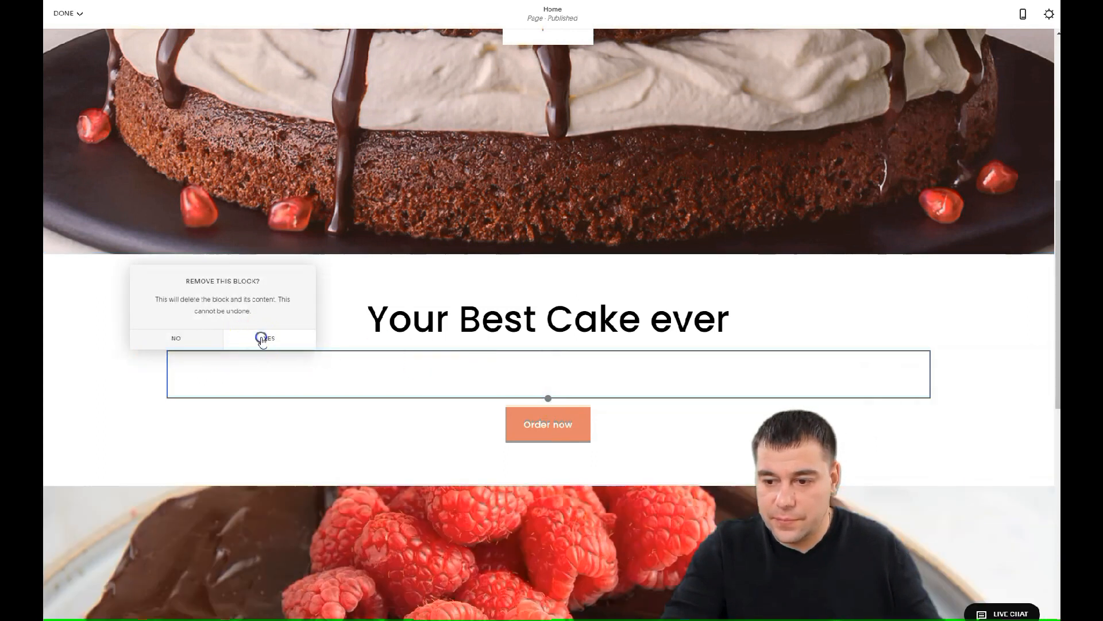
left_click(264, 338)
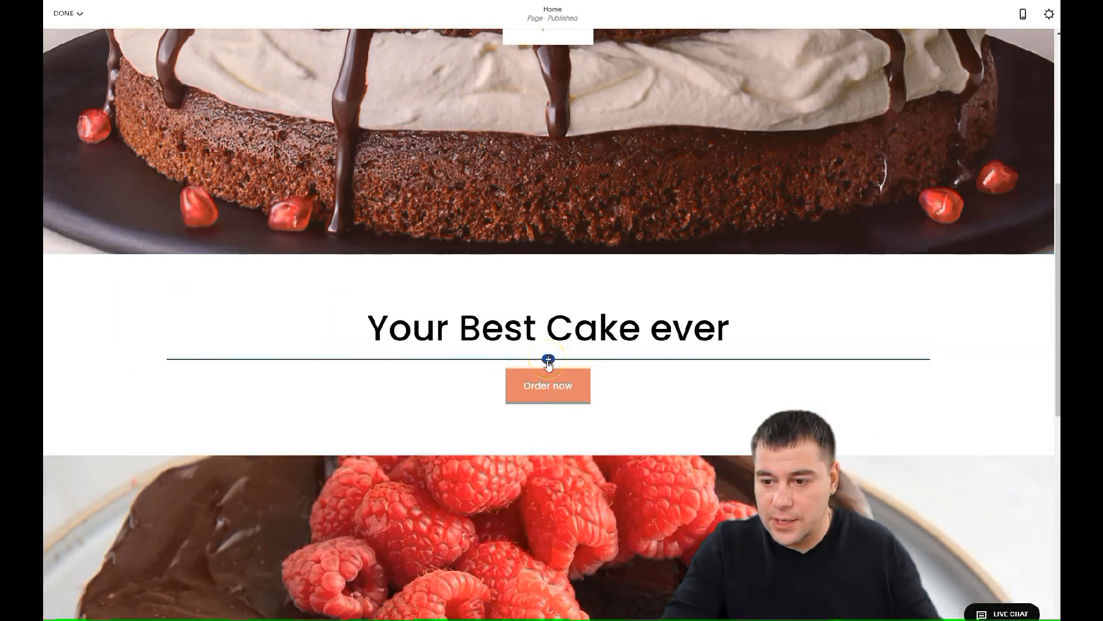
Insert a Text block under the heading and paste the bakery story paragraph
left_click(548, 360)
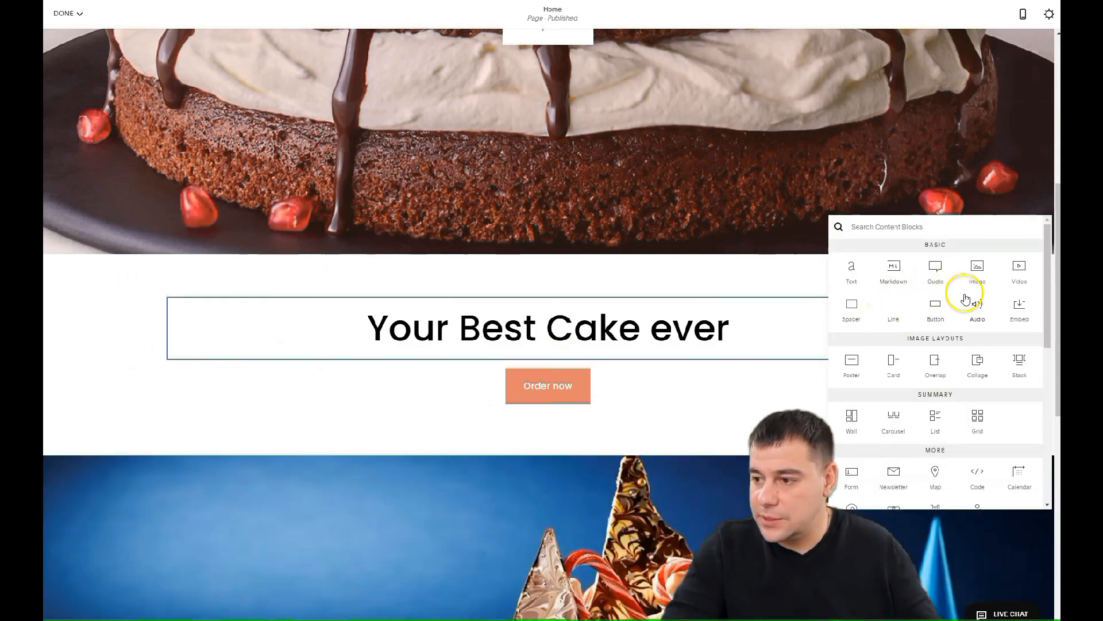
left_click(851, 270)
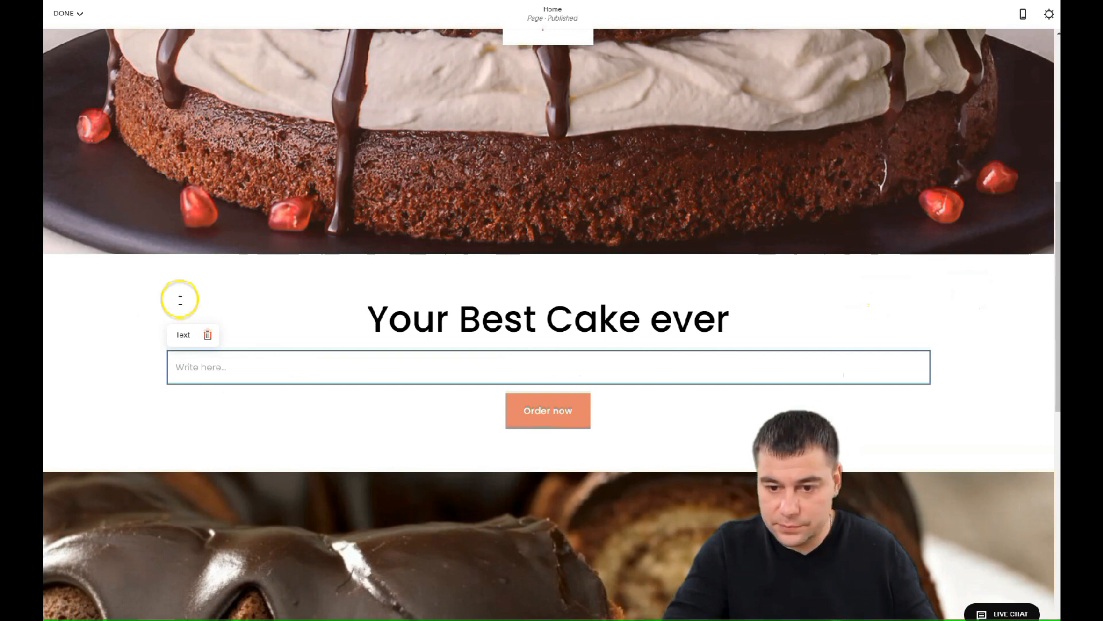
type("In 2013, we have started our journey with the aim of presenting the real soufflé taste with the New York Souffle brand, and since 2016, we have been adding new flavors under the name of \"Chef's Cake\". We produce home-made dull cakes without sacrificing quality and taste in our products.")
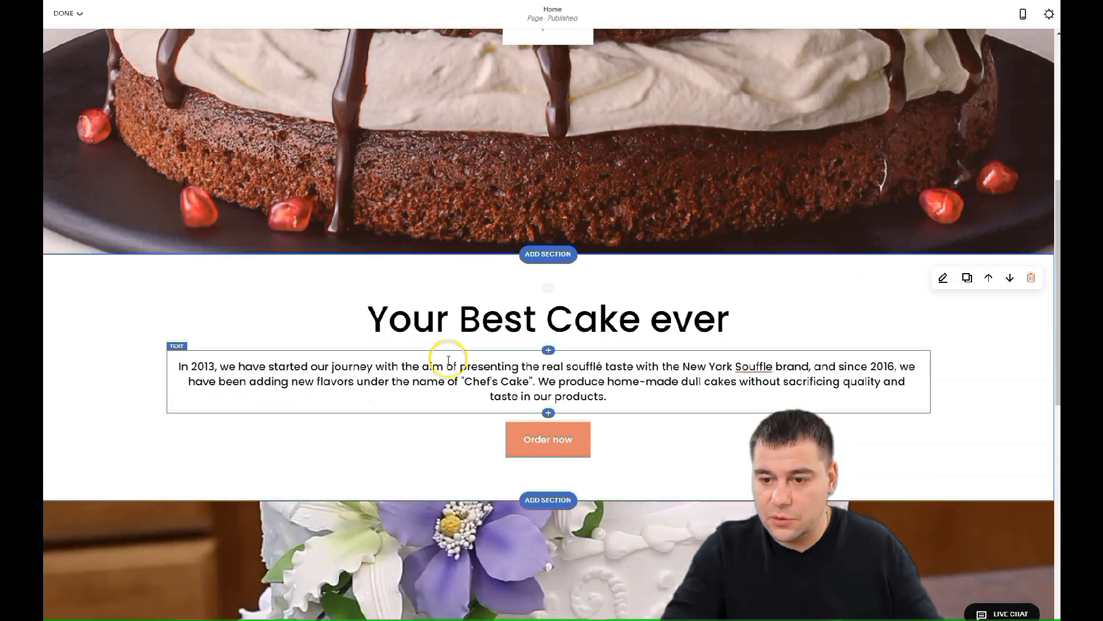
Apply the Dark Bold colour theme to the cake section after trying White Bold and Light Bold
left_click(997, 313)
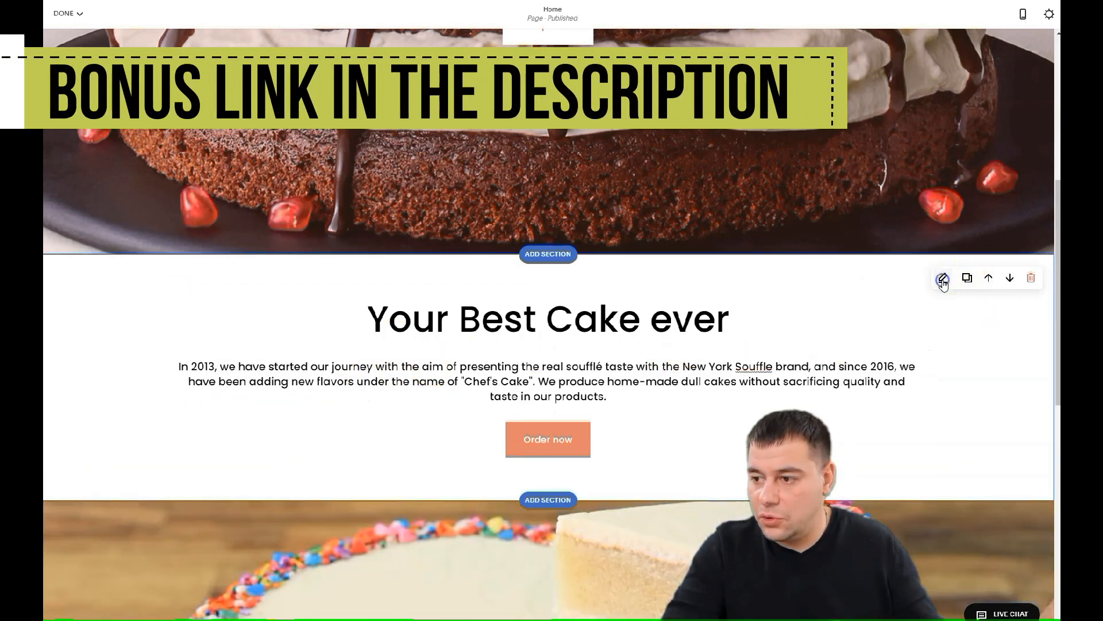
left_click(943, 280)
left_click(1023, 266)
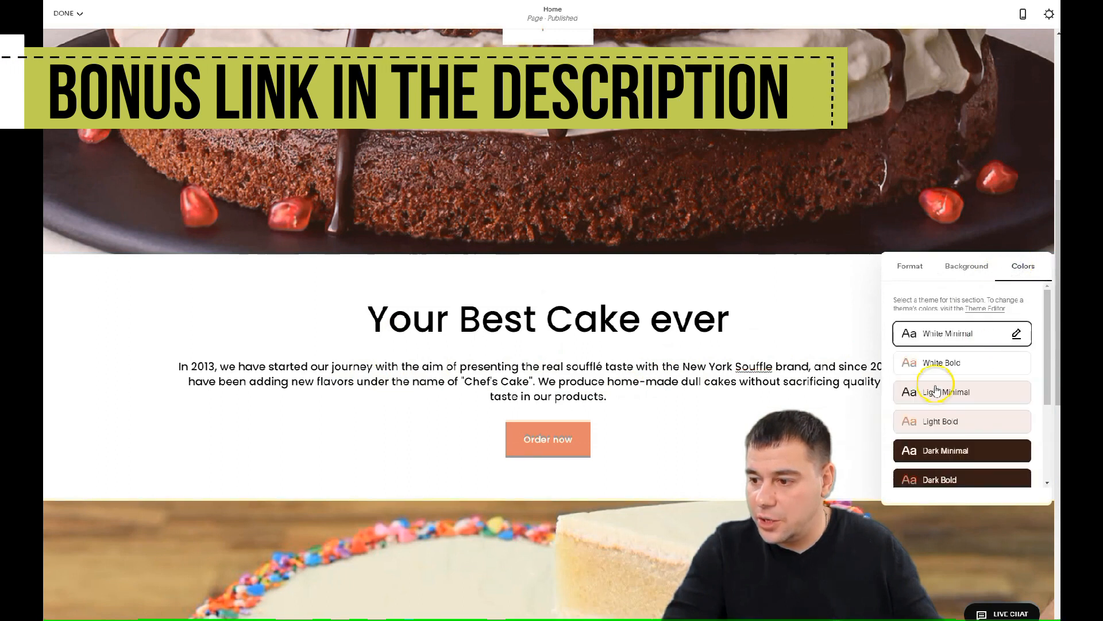
left_click(935, 364)
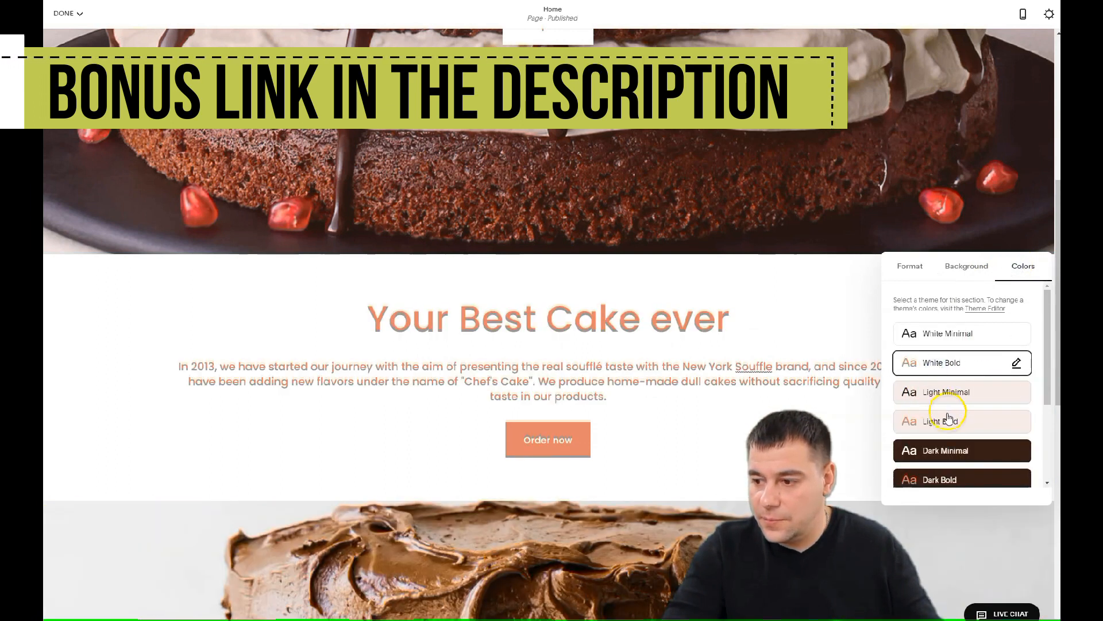
left_click(948, 418)
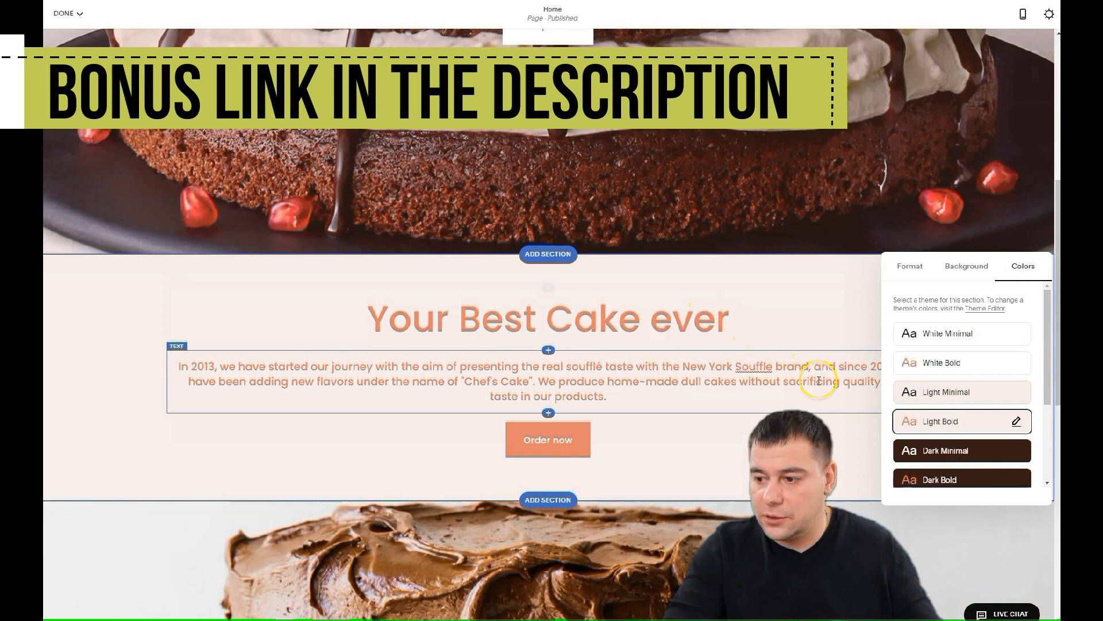
scroll(819, 381, "down", 3)
left_click(924, 324)
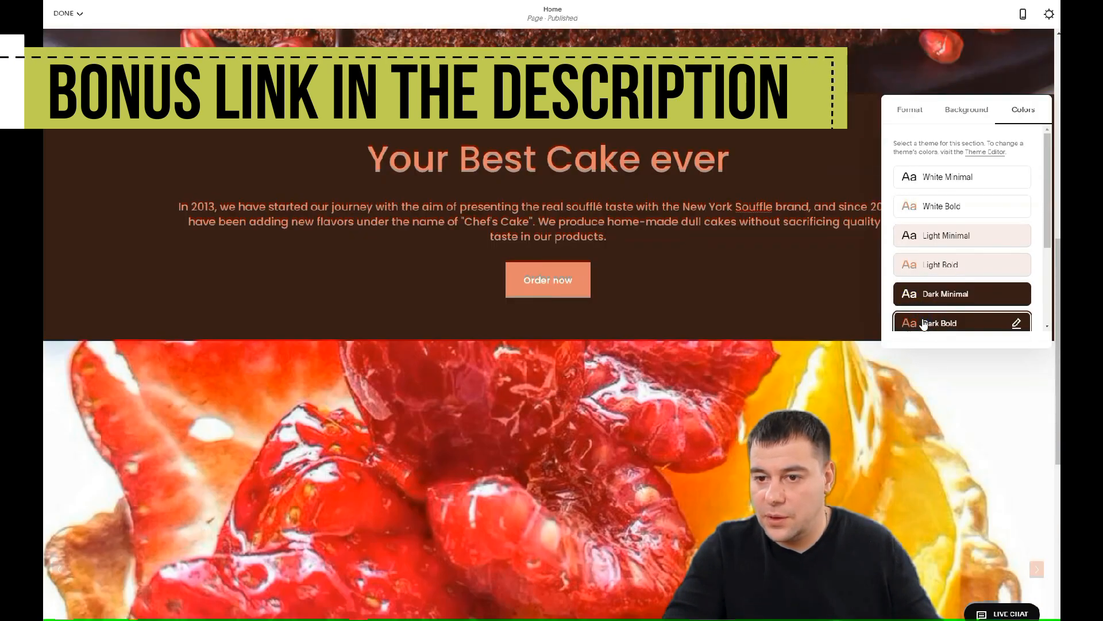
Close the colour themes and scroll over the section to review the Dark Bold look
scroll(701, 220, "down", 3)
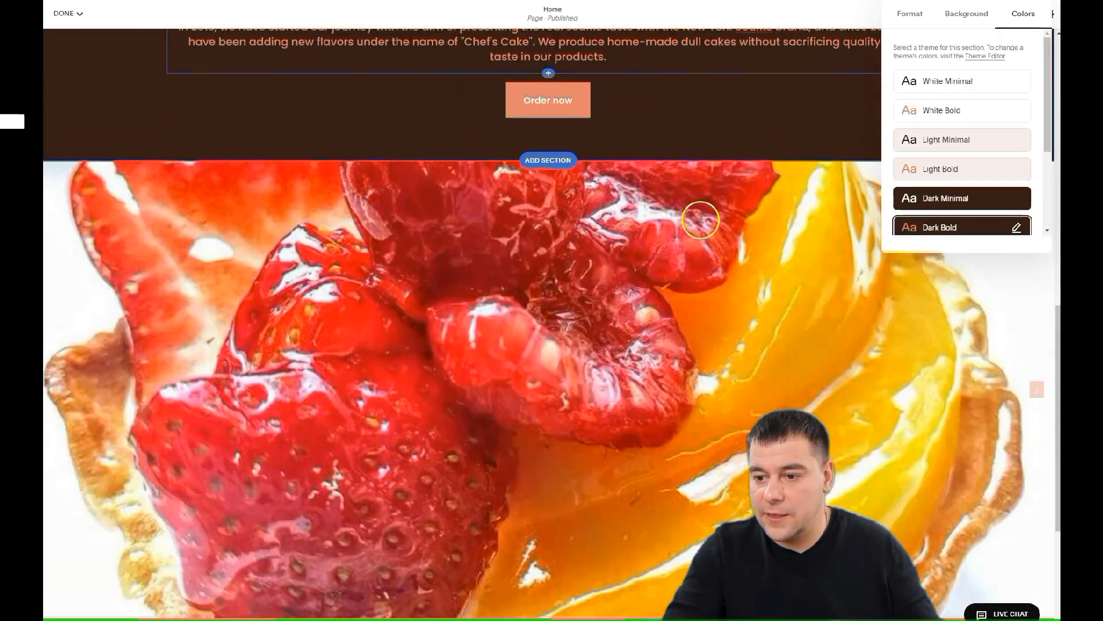
scroll(701, 219, "down", 5)
left_click(701, 220)
scroll(678, 270, "up", 5)
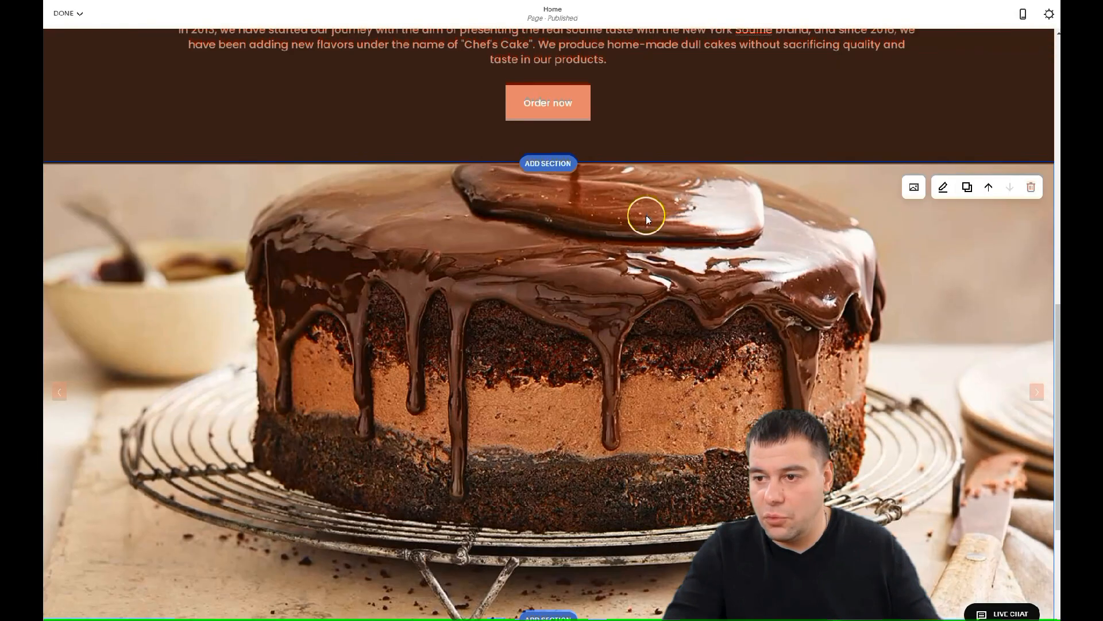
scroll(655, 230, "up", 4)
scroll(670, 259, "up", 4)
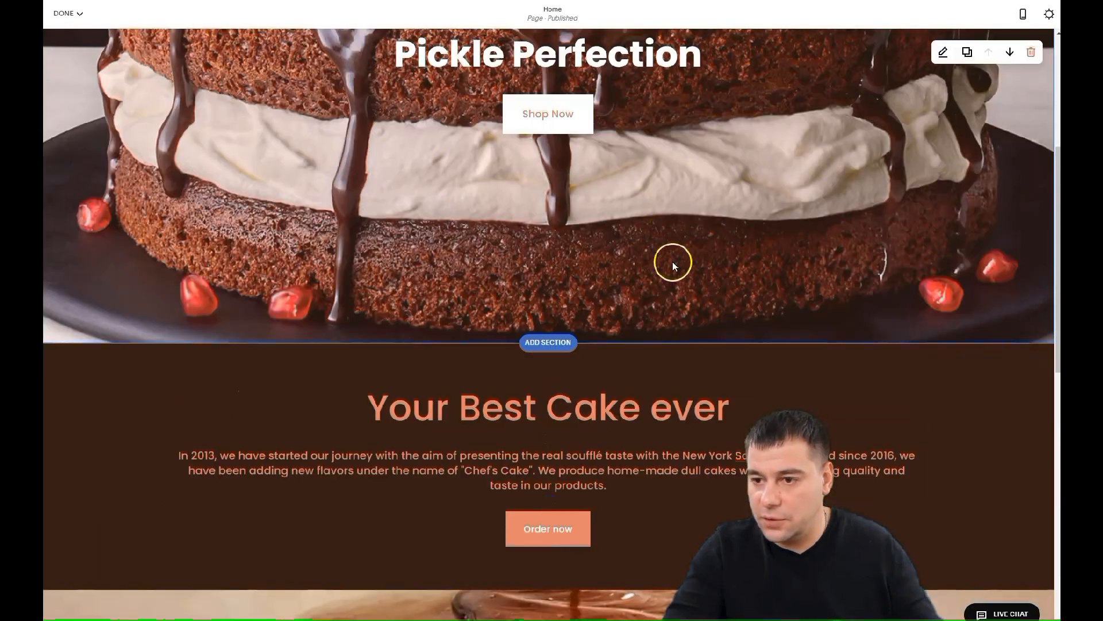
scroll(674, 262, "down", 10)
Scroll down to the site footer and choose EDIT FOOTER to edit its Hester text block
mouse_move(561, 406)
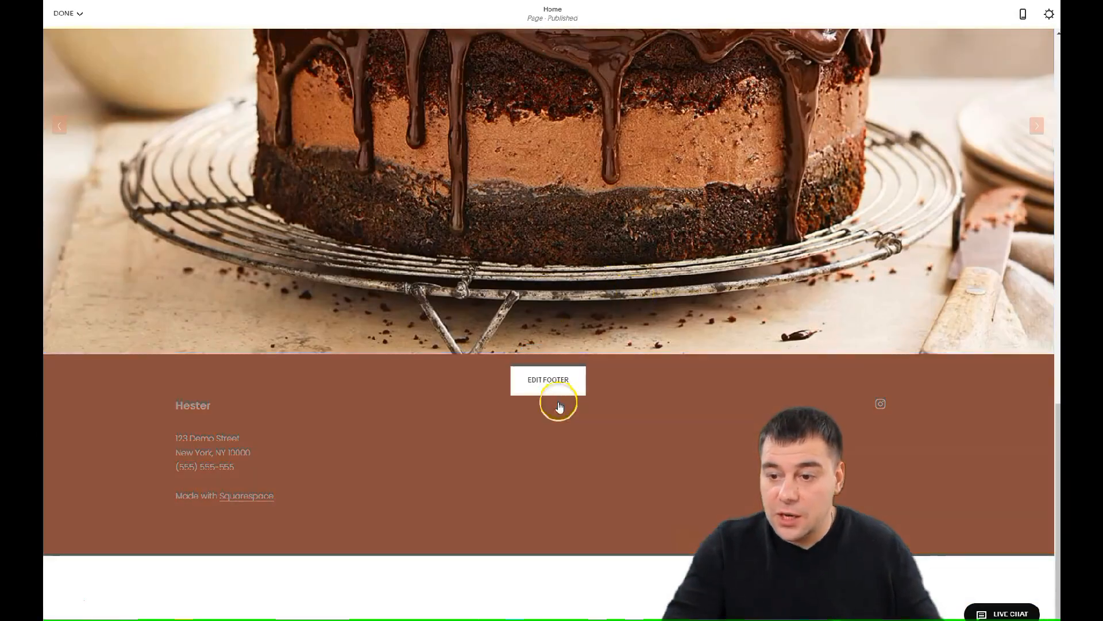
scroll(626, 263, "up", 3)
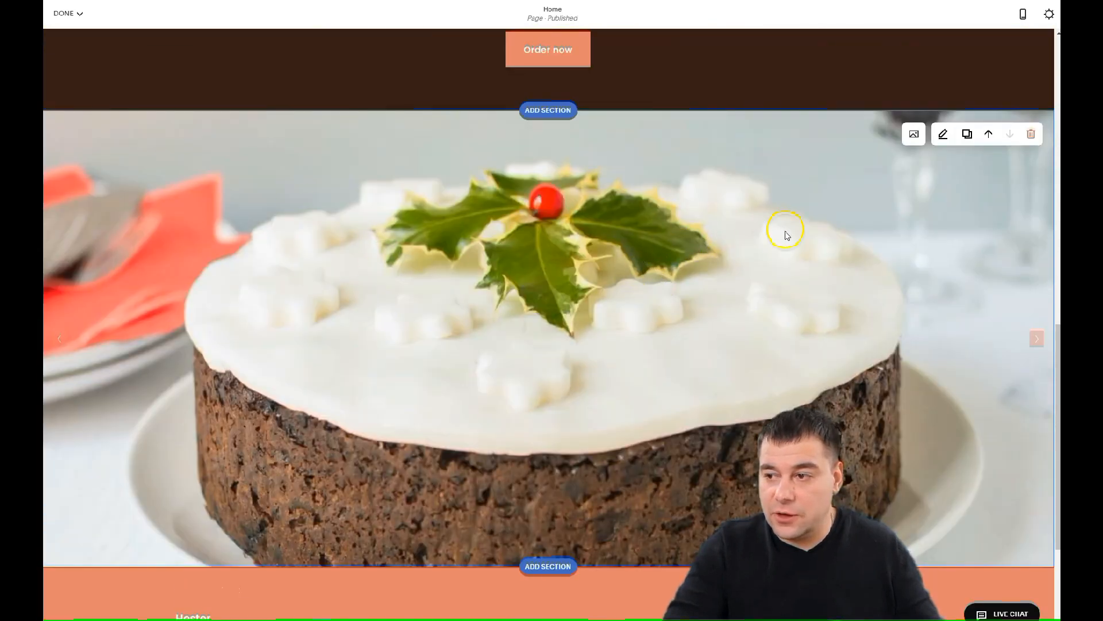
scroll(537, 320, "down", 4)
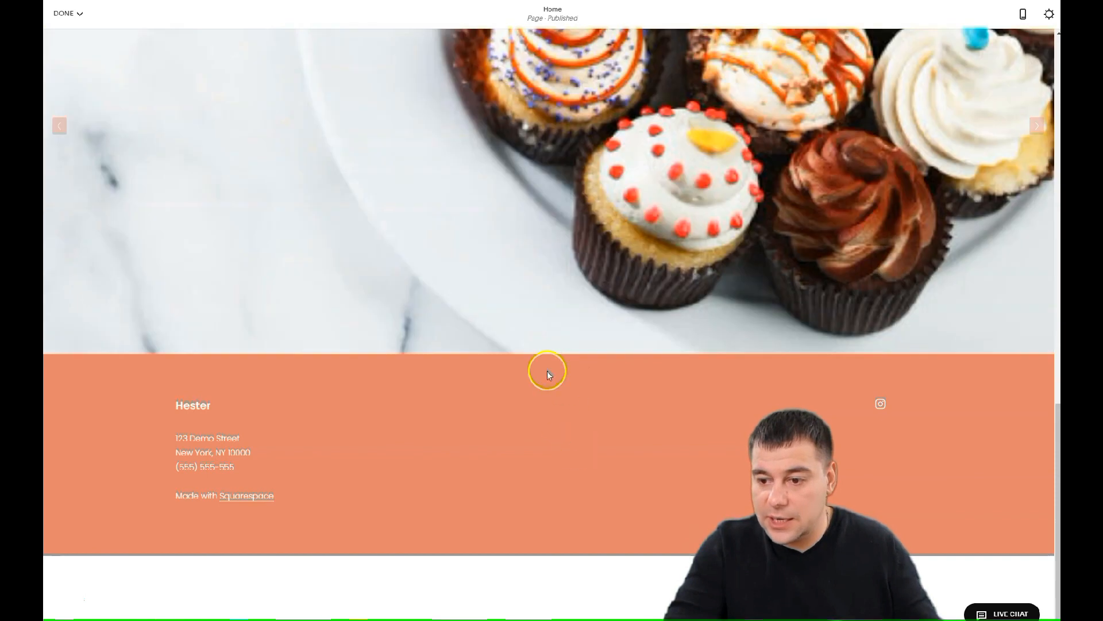
mouse_move(547, 382)
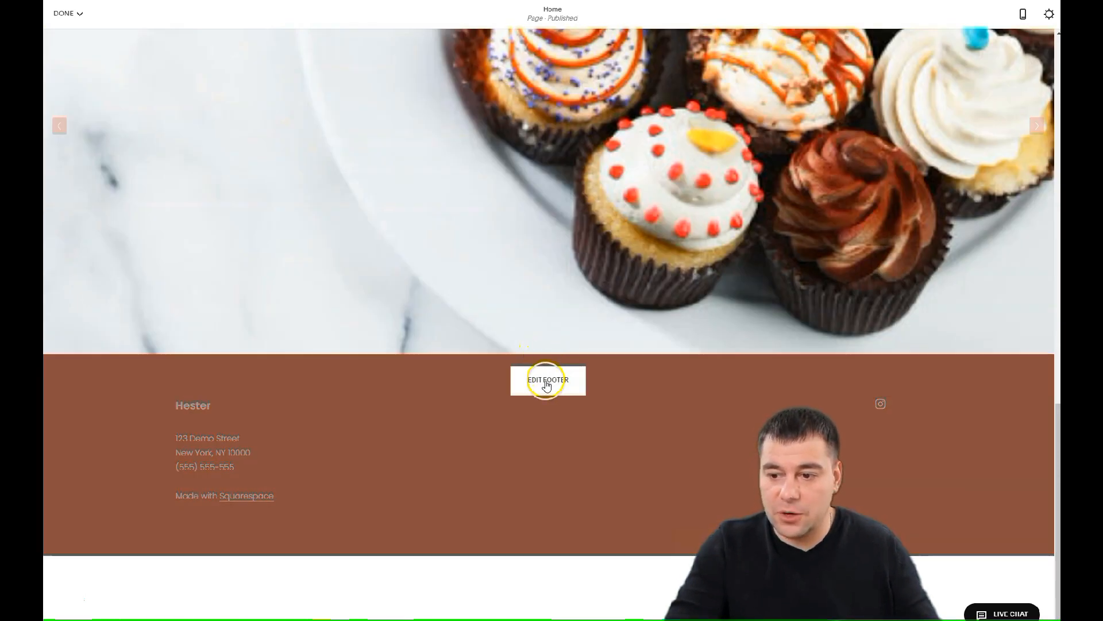
left_click(547, 382)
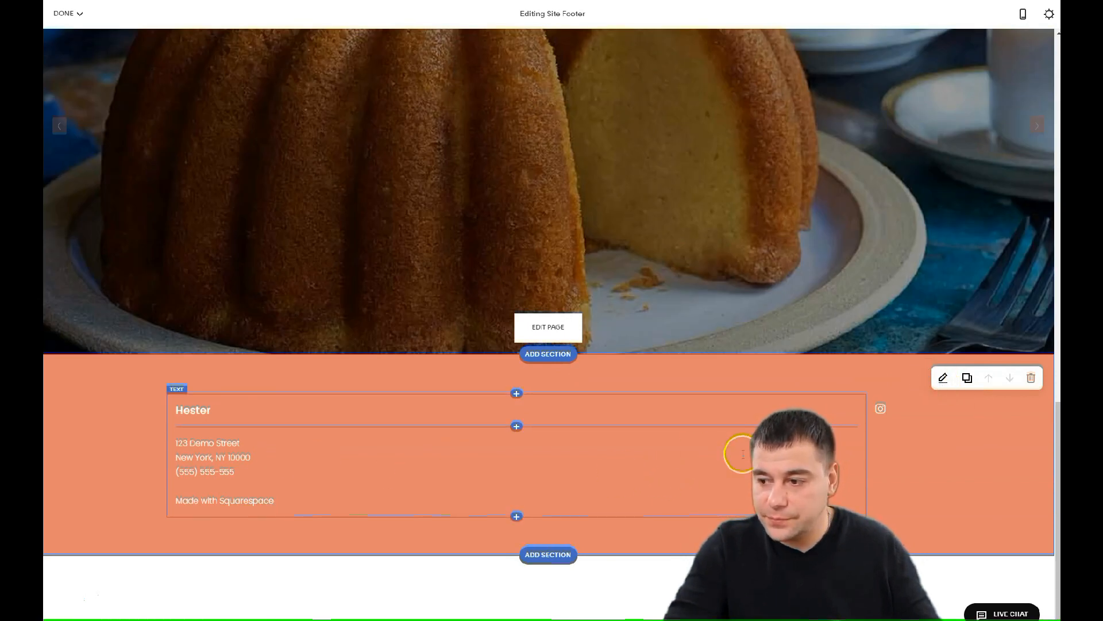
Centre the footer text and replace the Hester title with 'Chef's Cake'
left_click(547, 464)
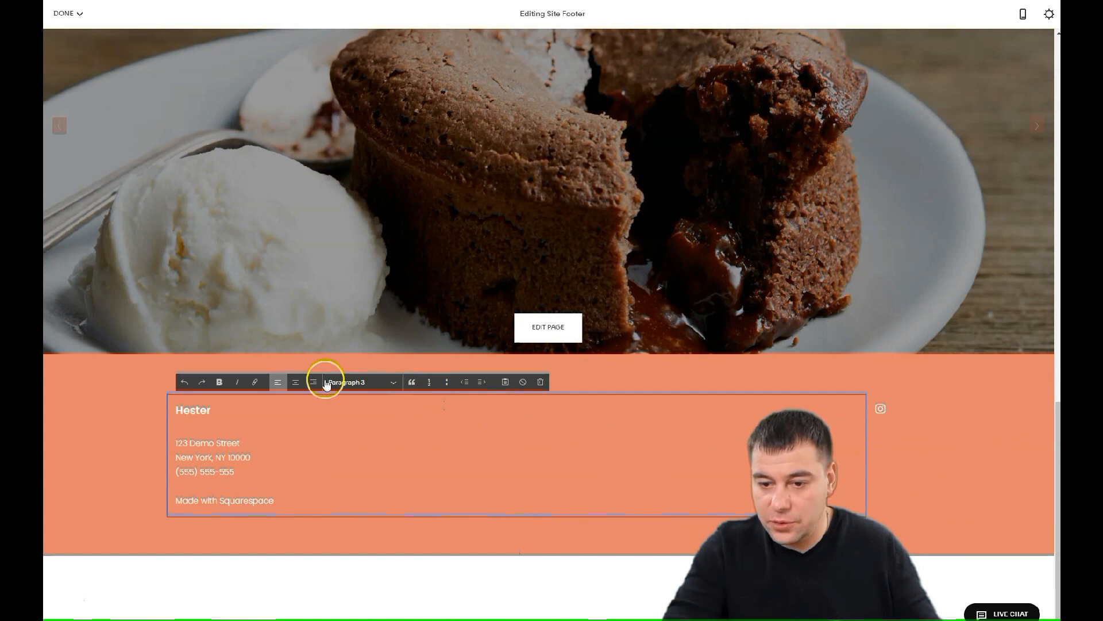
left_click(295, 382)
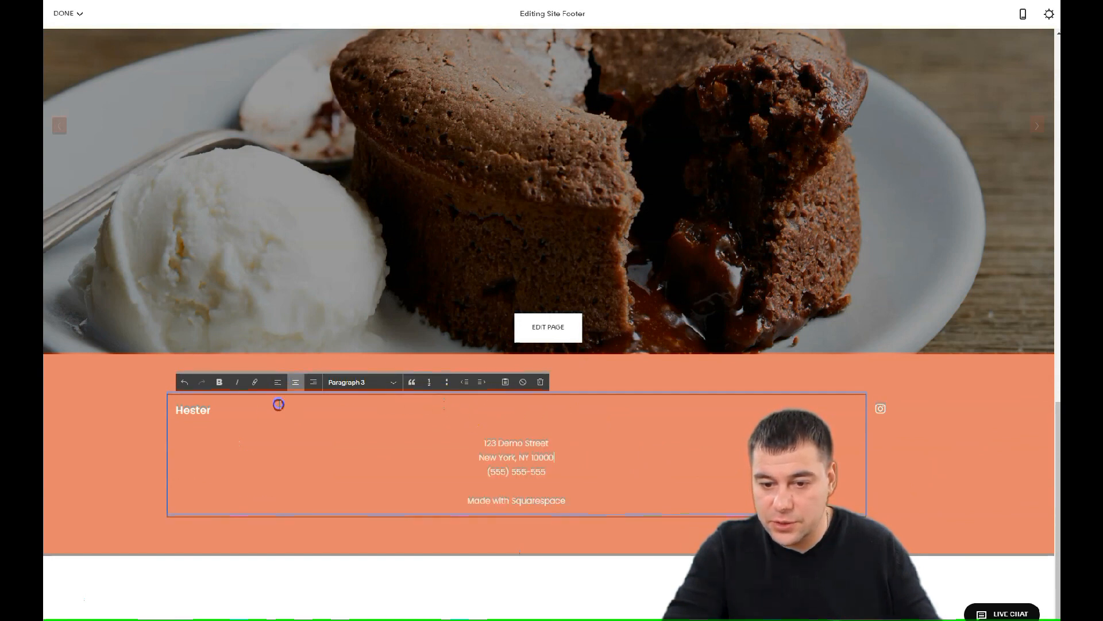
left_click(295, 383)
double_click(546, 417)
type("Chef's Cake")
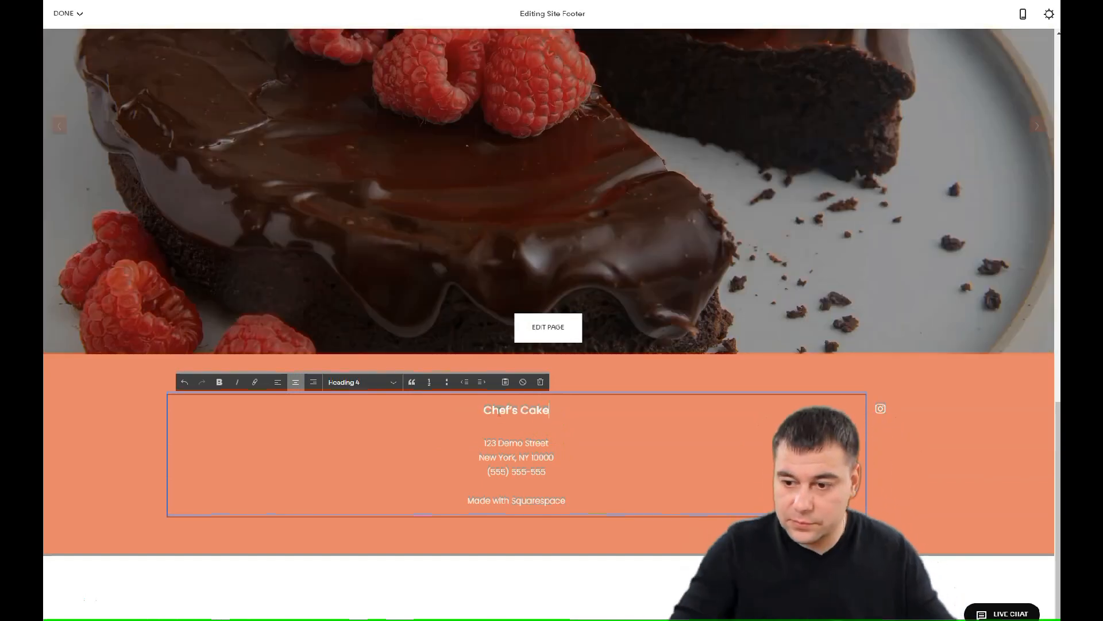
Make the Chef's Cake title a Heading 1
left_click_drag(550, 410, 461, 411)
left_click(362, 382)
left_click(362, 397)
left_click(666, 495)
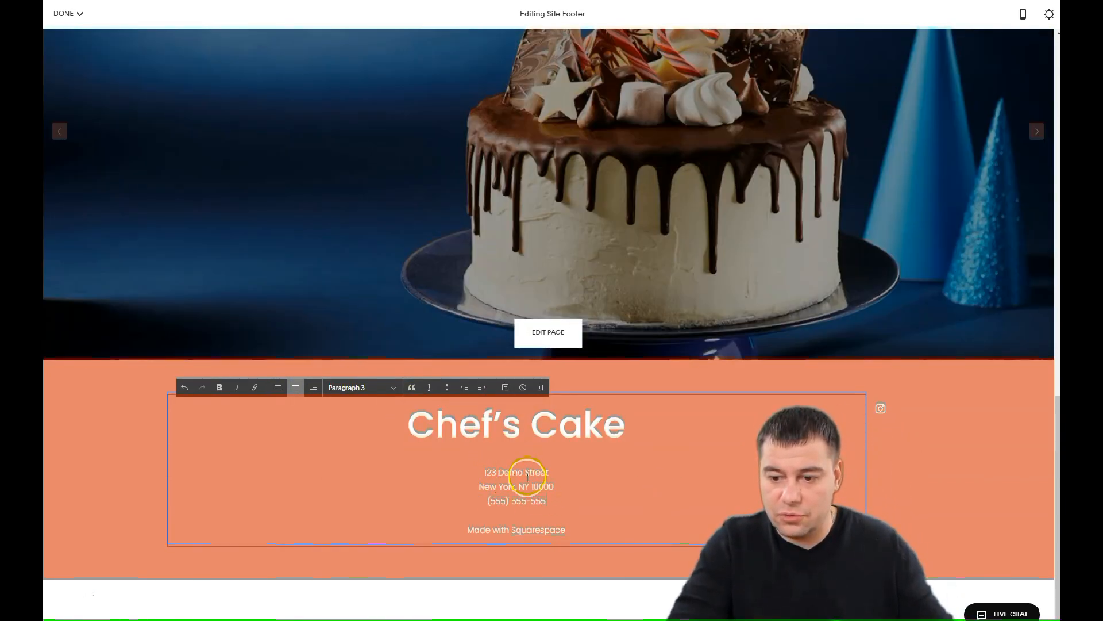
Delete the Made with Squarespace line from the footer
scroll(537, 489, "down", 1)
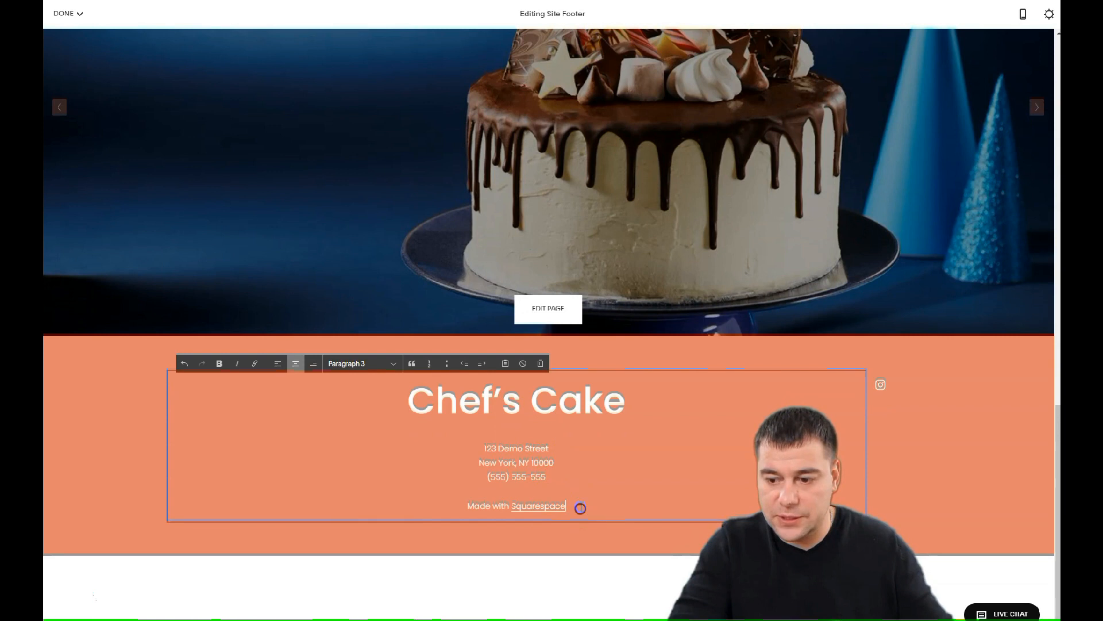
left_click(537, 510)
left_click_drag(495, 506, 571, 506)
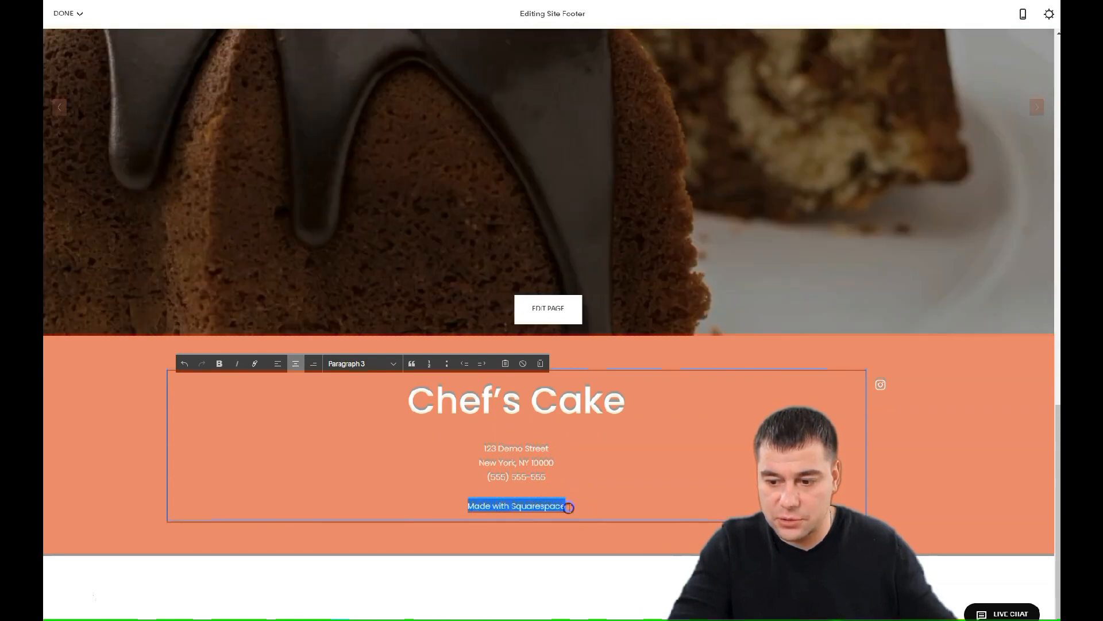
key("BackSpace")
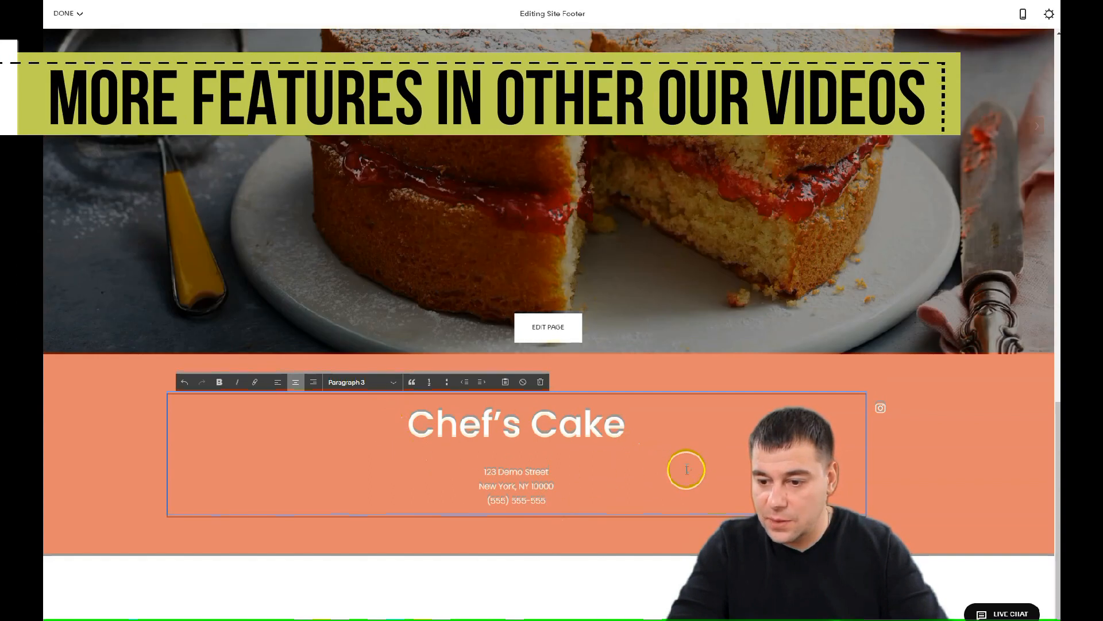
Set the footer section to the Dark Bold colour theme after briefly trying Dark Minimal
left_click(905, 446)
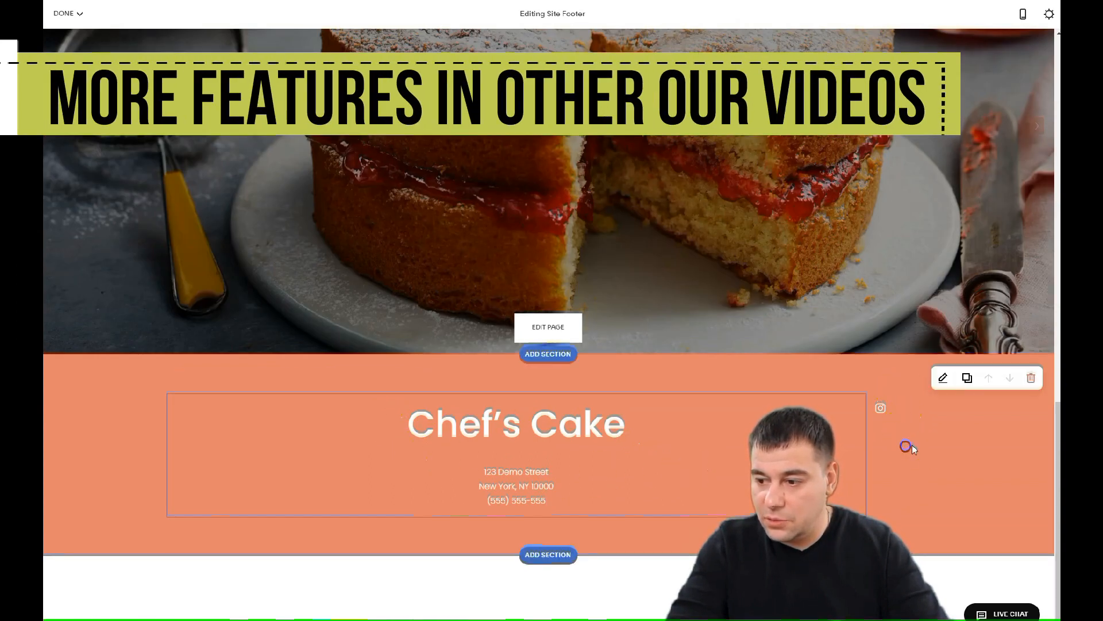
left_click(944, 379)
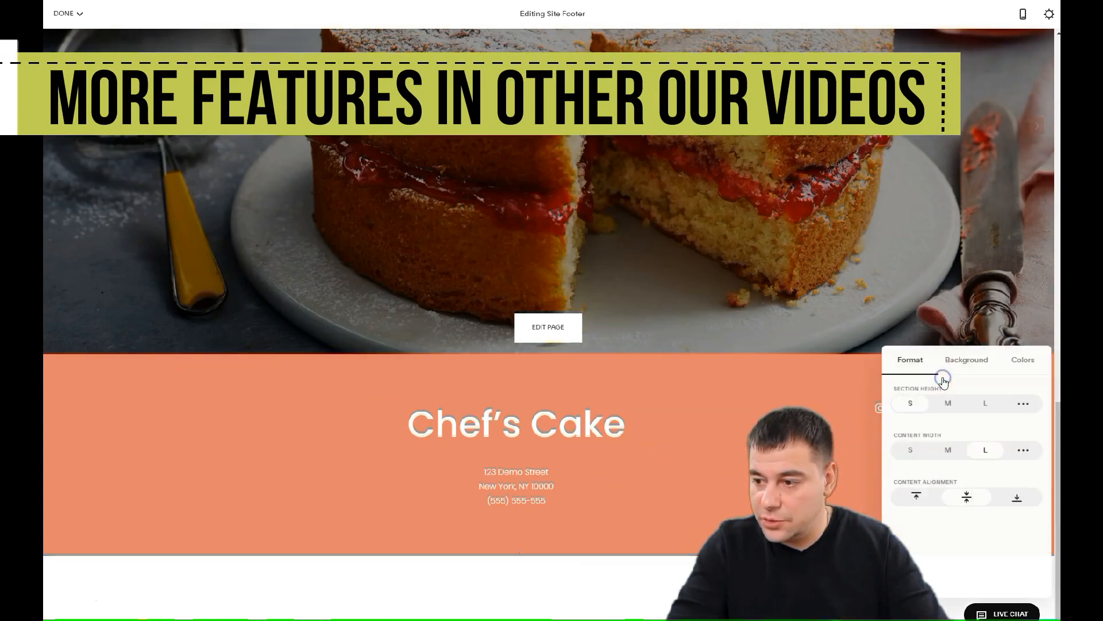
left_click(1023, 358)
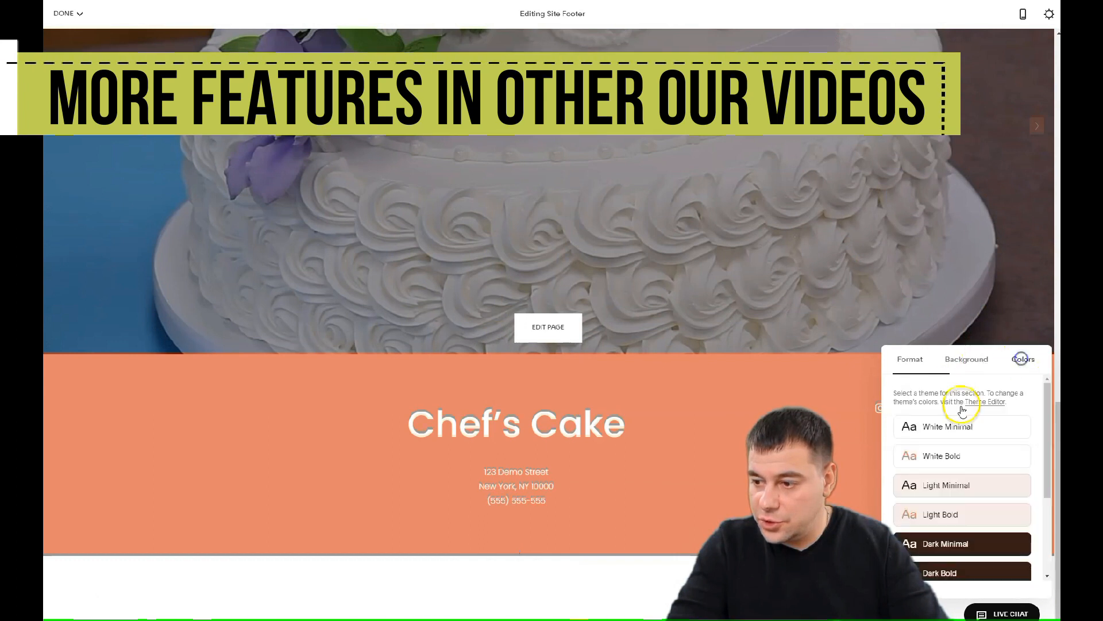
left_click(935, 543)
scroll(946, 512, "down", 2)
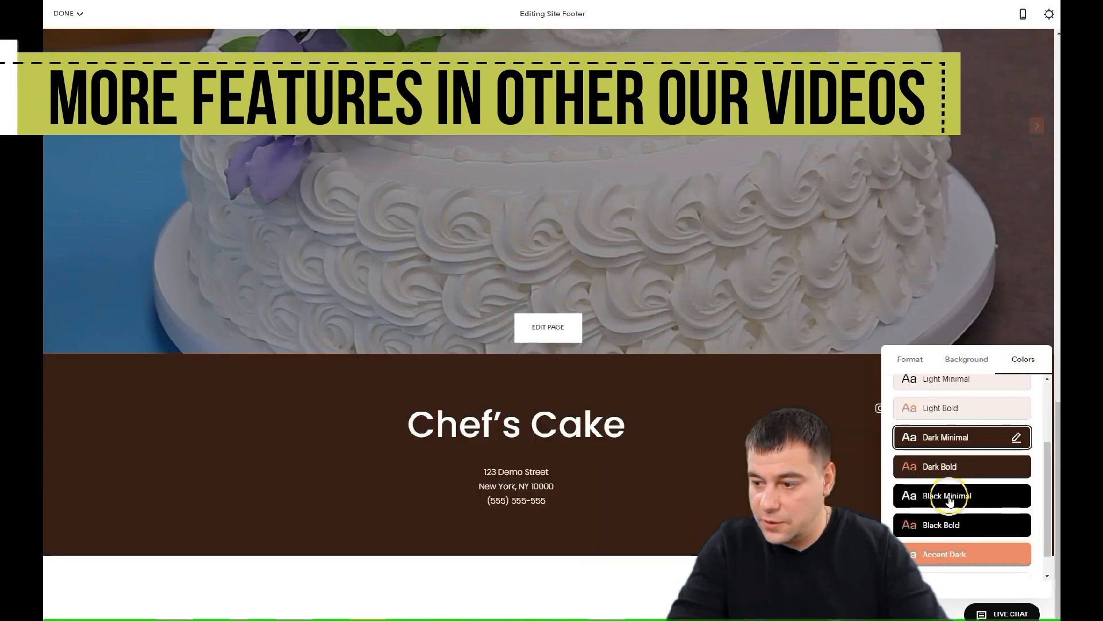
left_click(938, 468)
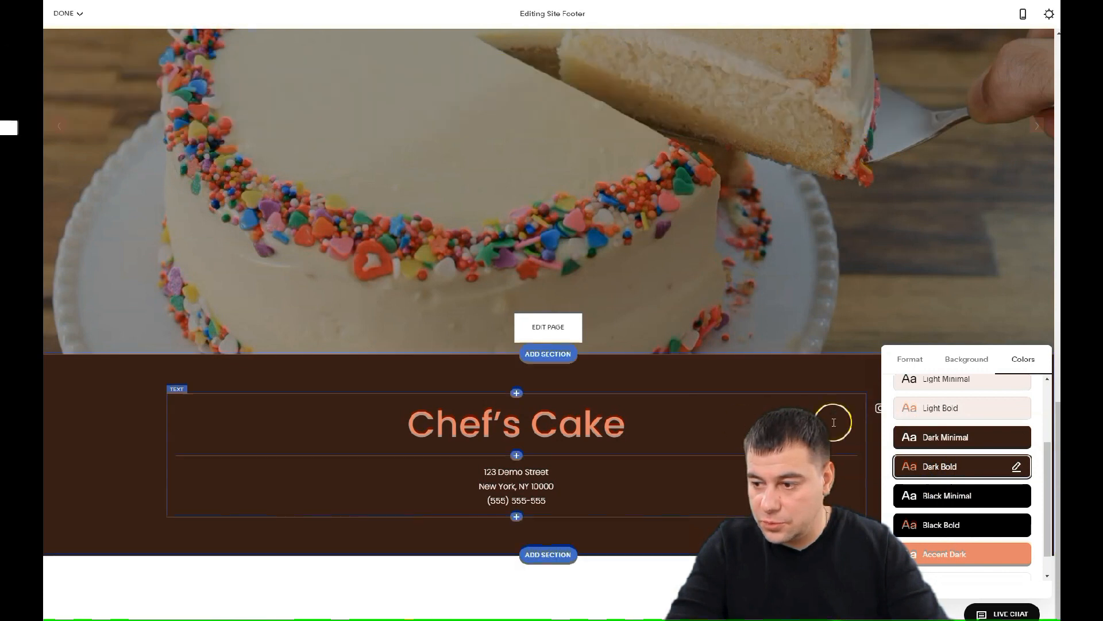
scroll(741, 468, "up", 10)
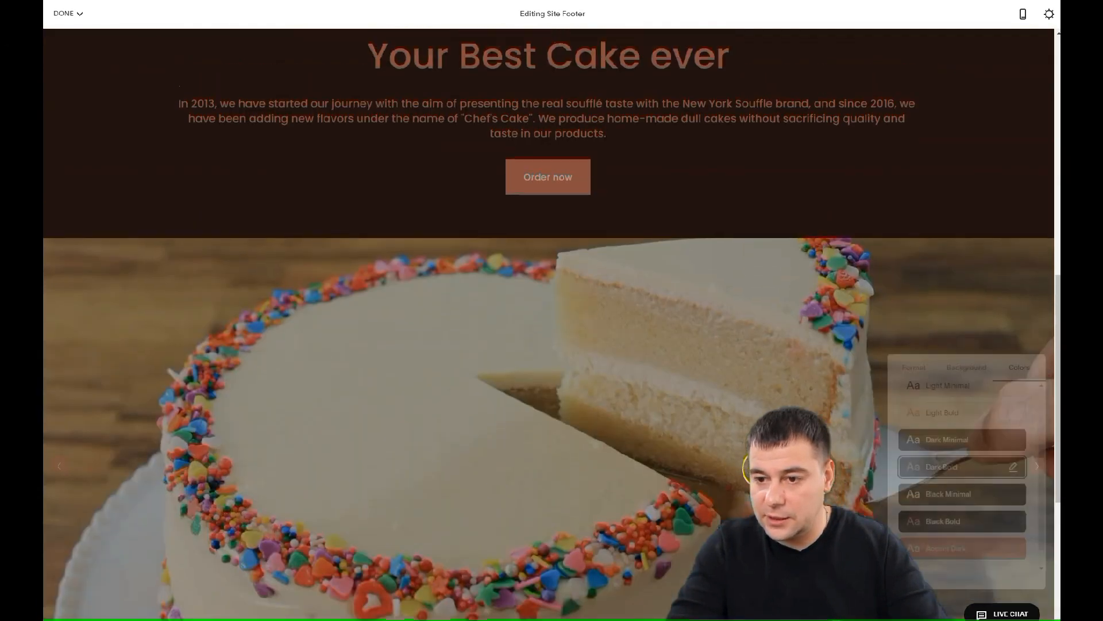
scroll(747, 469, "up", 3)
mouse_move(438, 54)
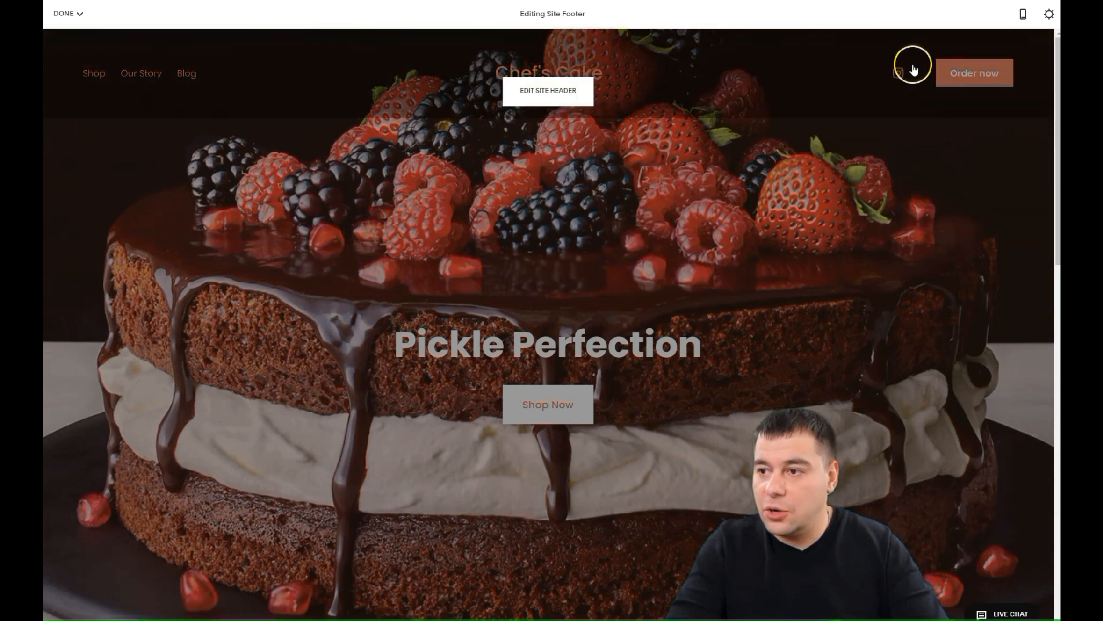
Check the site in Mobile Preview, switch back to desktop, and save the footer edits
left_click(1023, 18)
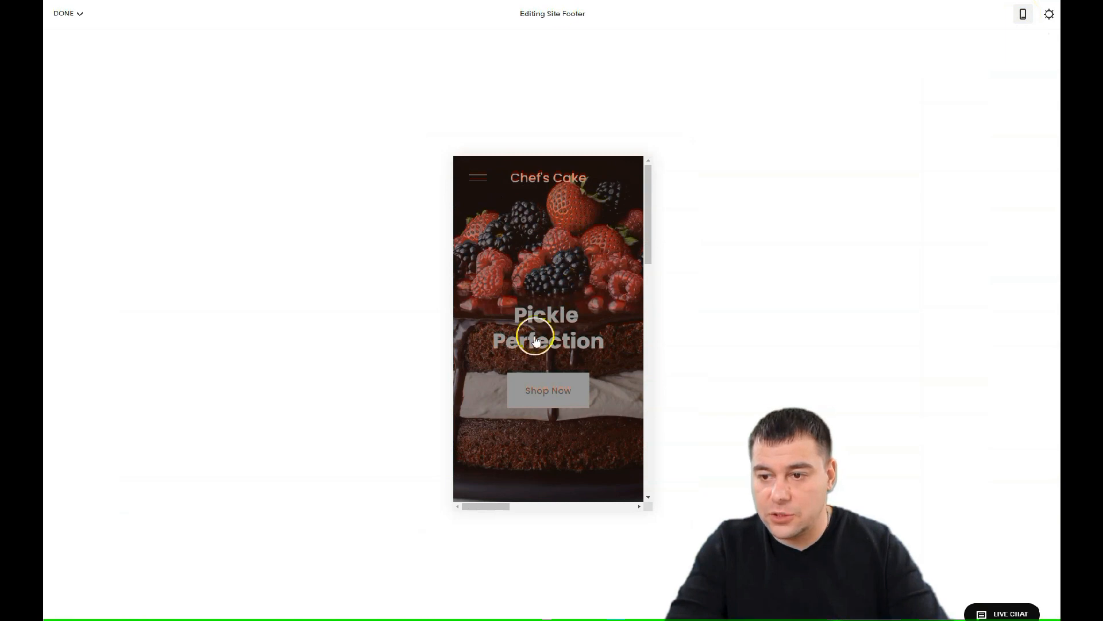
scroll(568, 295, "down", 5)
scroll(569, 301, "down", 8)
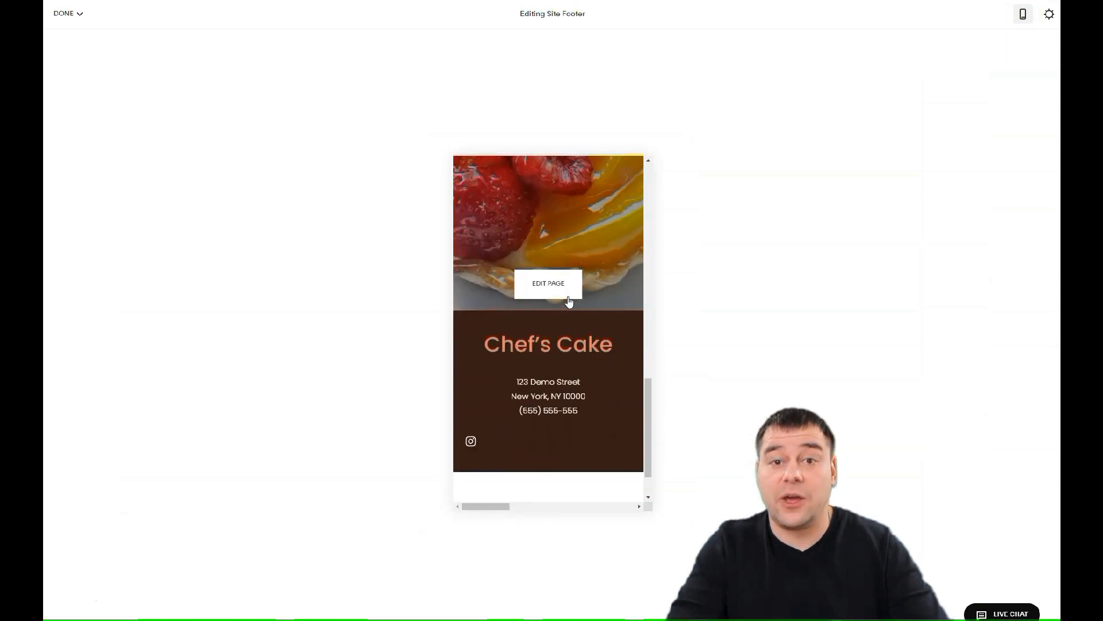
scroll(569, 302, "down", 2)
scroll(568, 297, "up", 5)
scroll(569, 299, "up", 10)
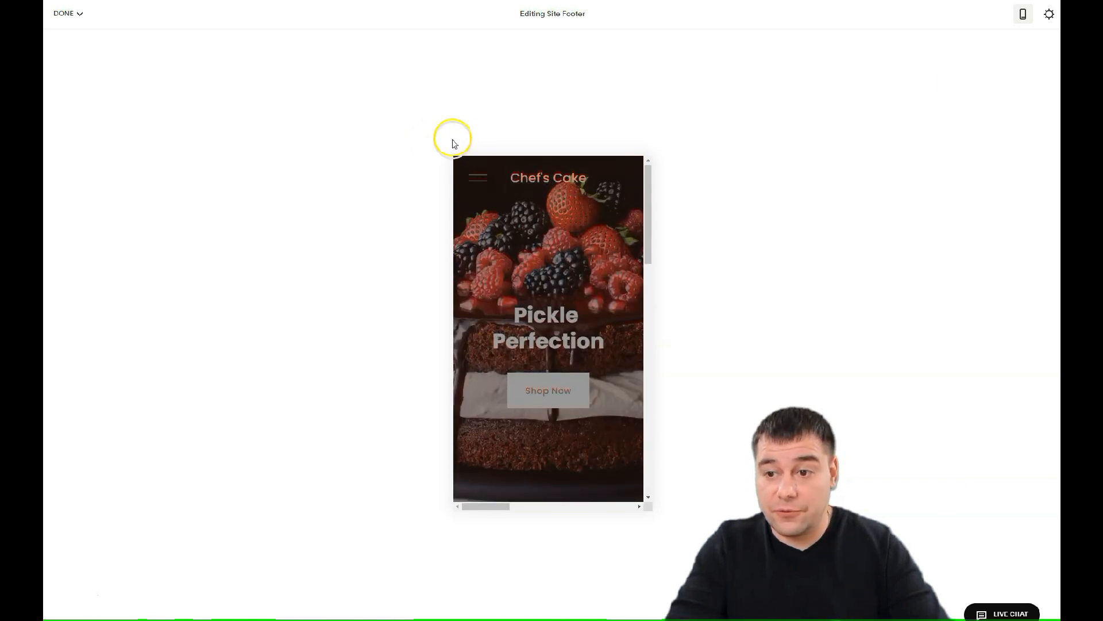
left_click(1023, 14)
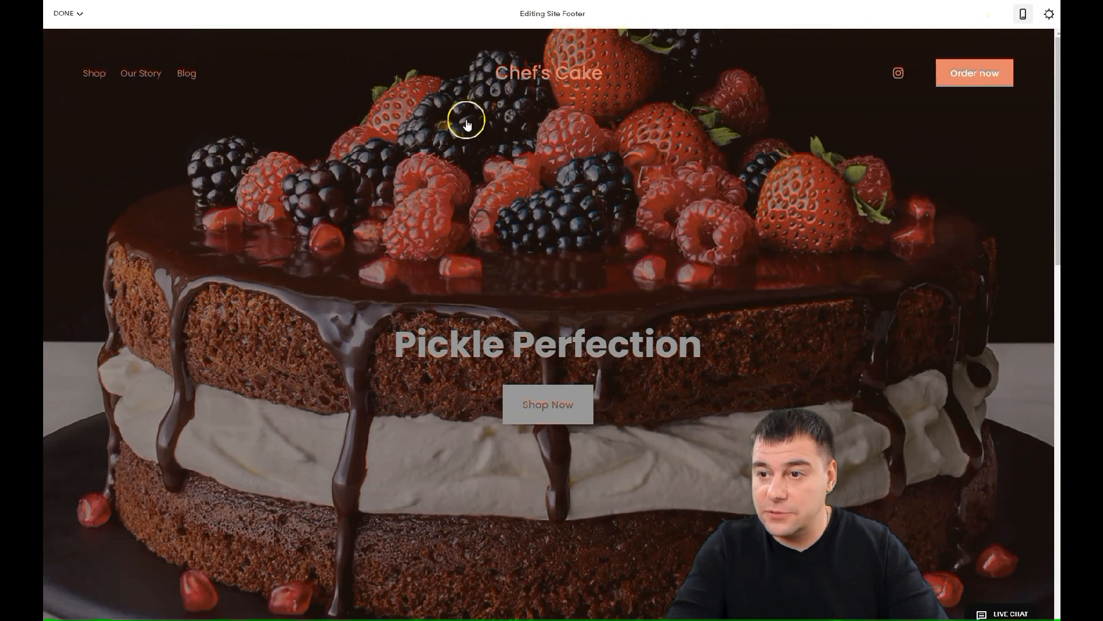
left_click(69, 14)
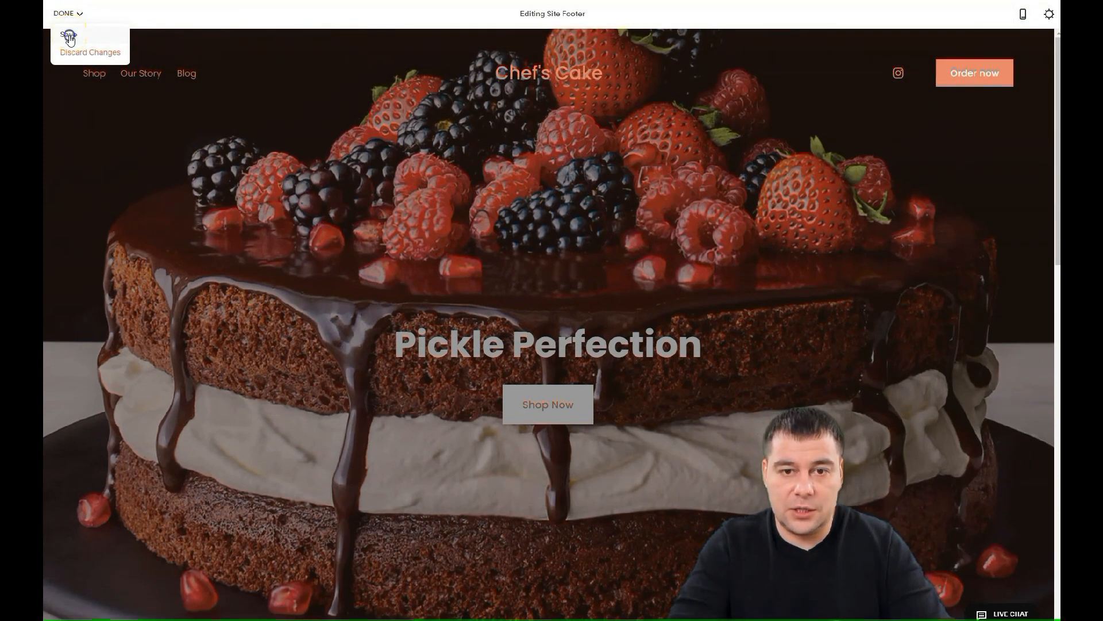
left_click(68, 35)
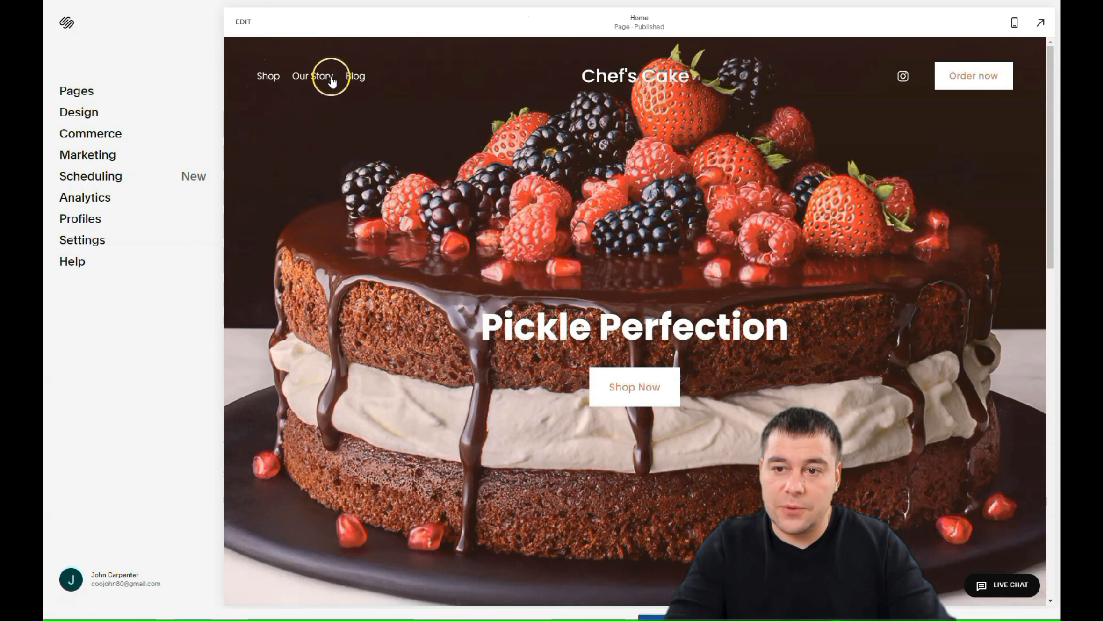
Remove the Shop, Our Story and Blog demo pages, leaving only Home, and open Design
left_click(77, 94)
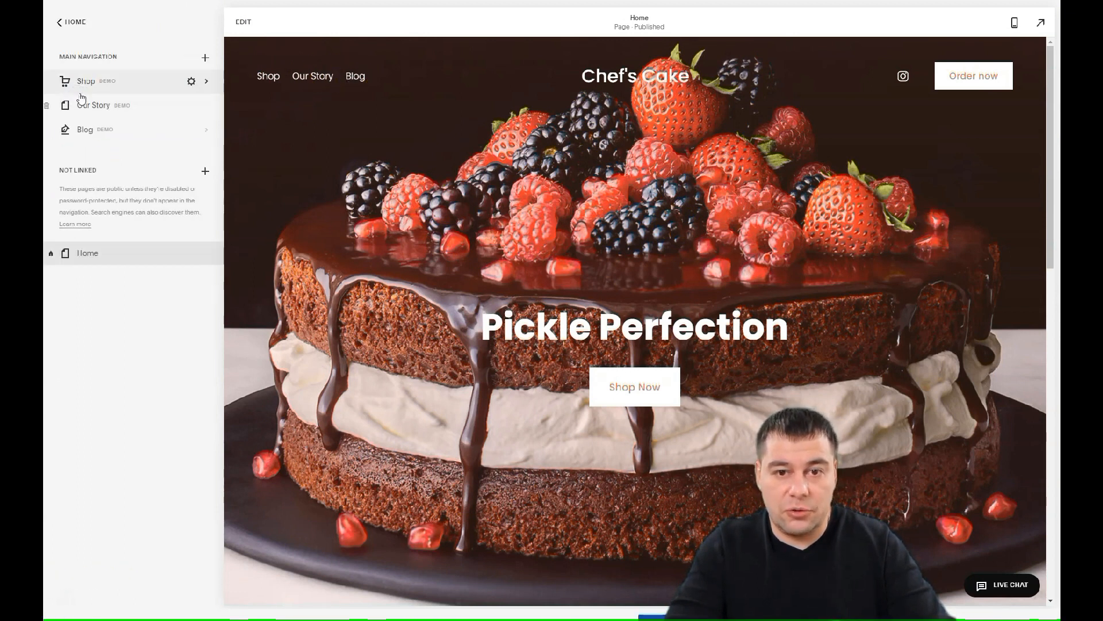
left_click(51, 84)
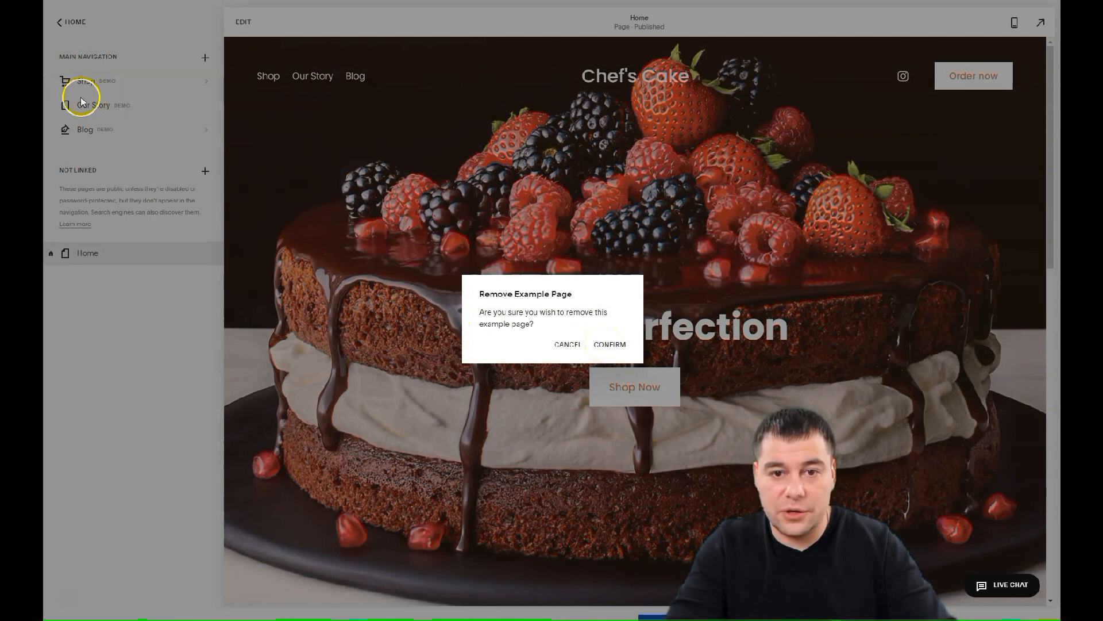
left_click(609, 344)
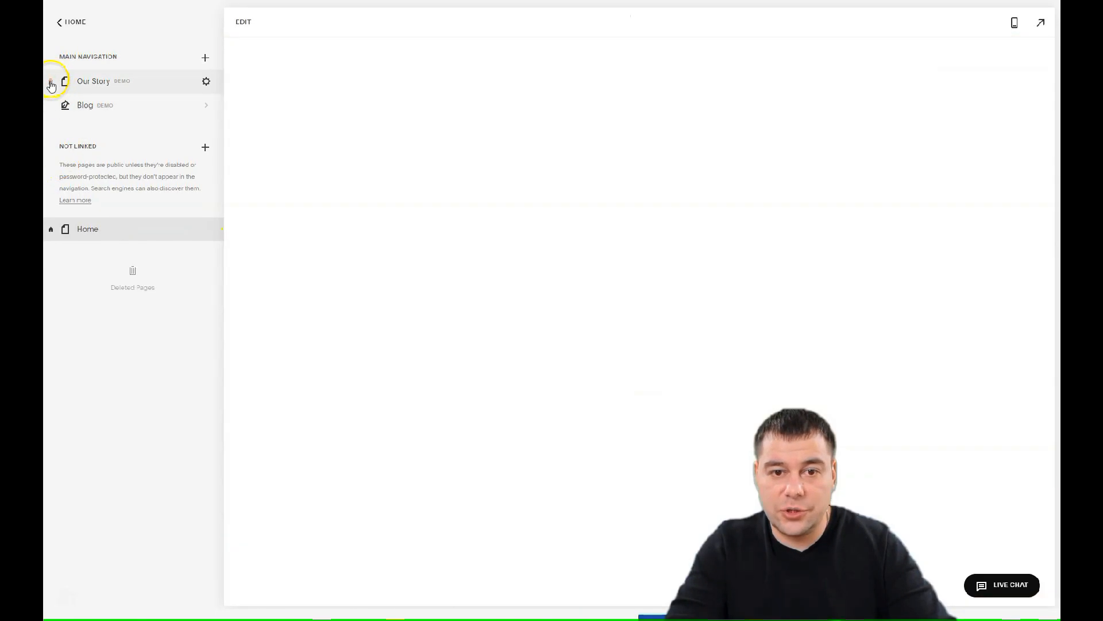
left_click(51, 83)
left_click(609, 345)
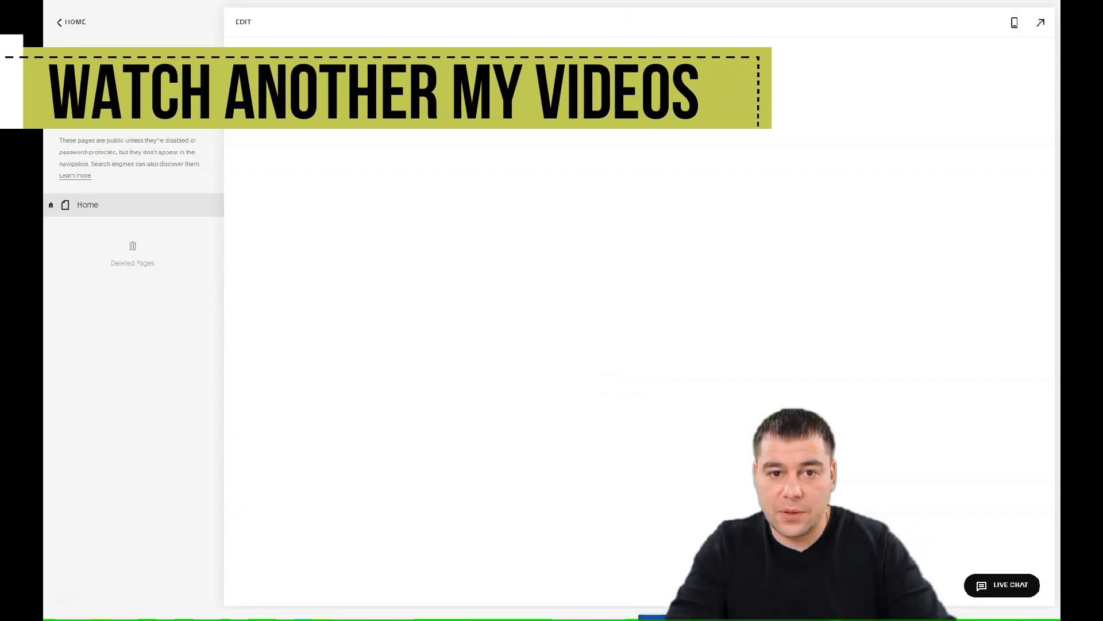
left_click(51, 83)
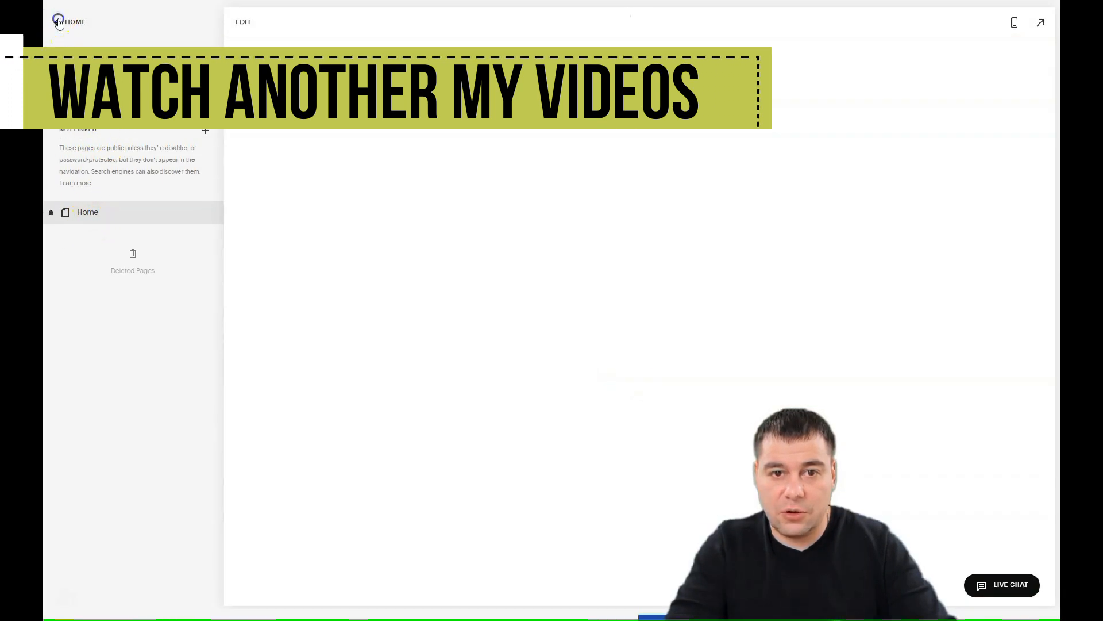
left_click(58, 22)
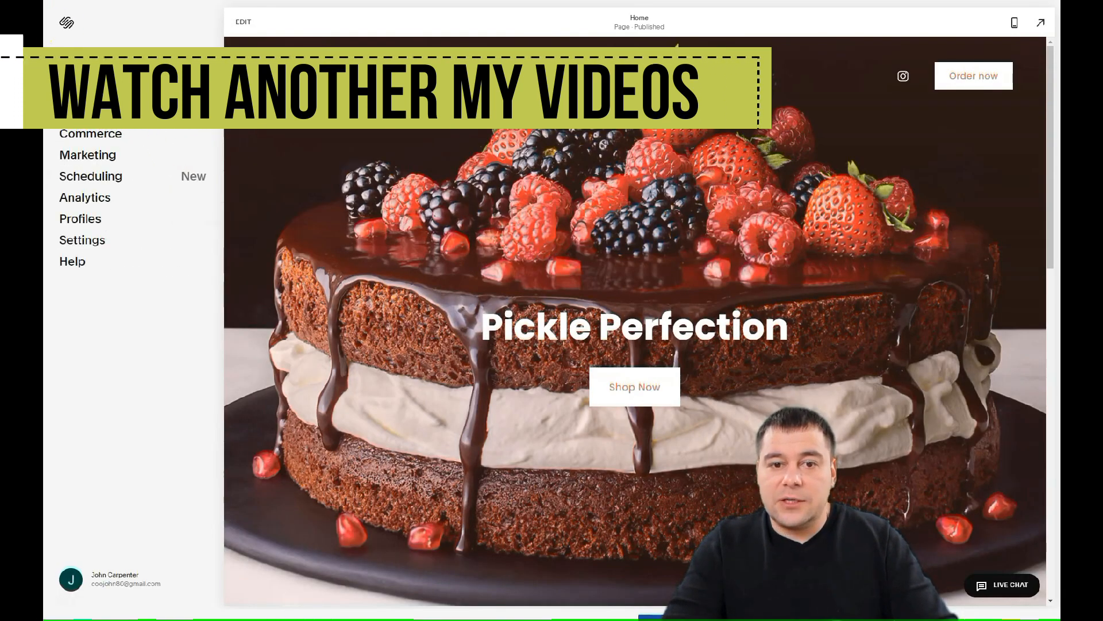
left_click(79, 112)
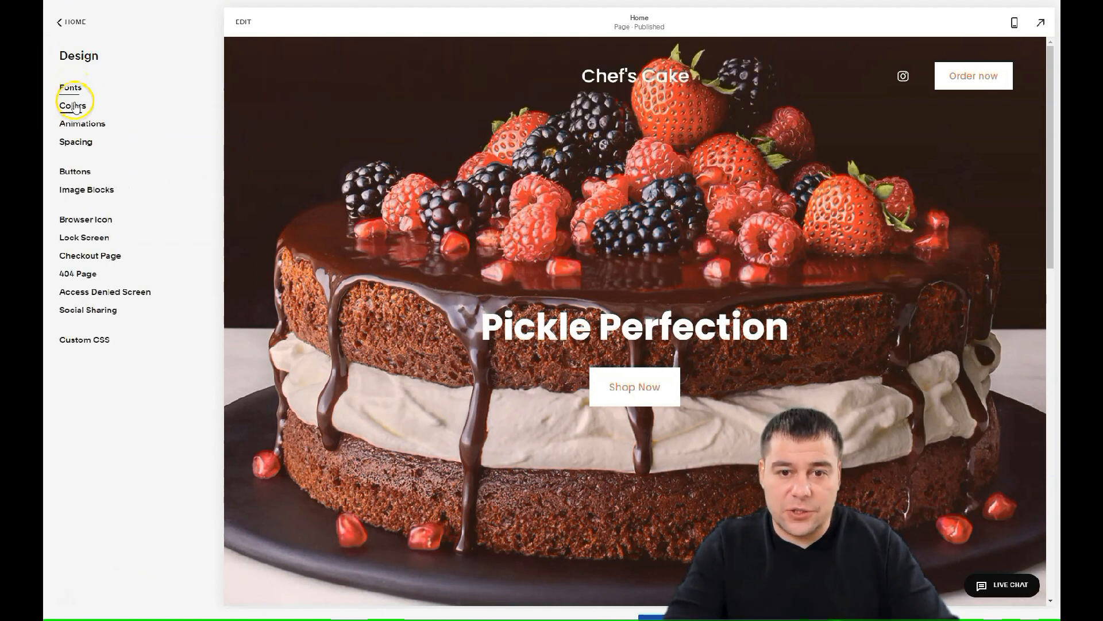
Set the site-wide animation style to Fade and save it
left_click(79, 125)
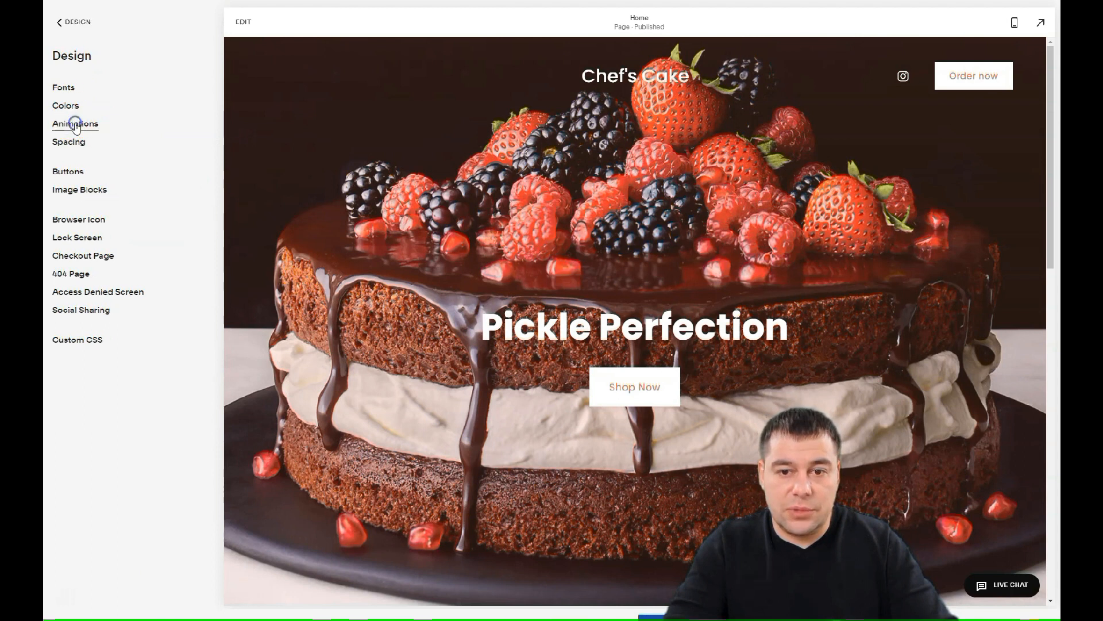
left_click(96, 163)
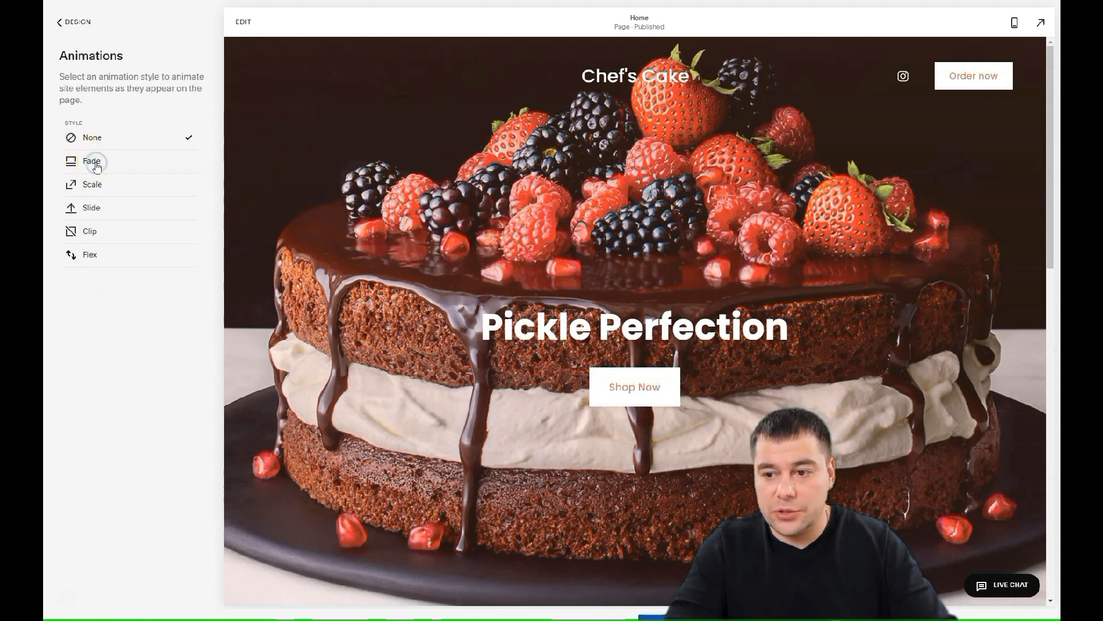
left_click(97, 162)
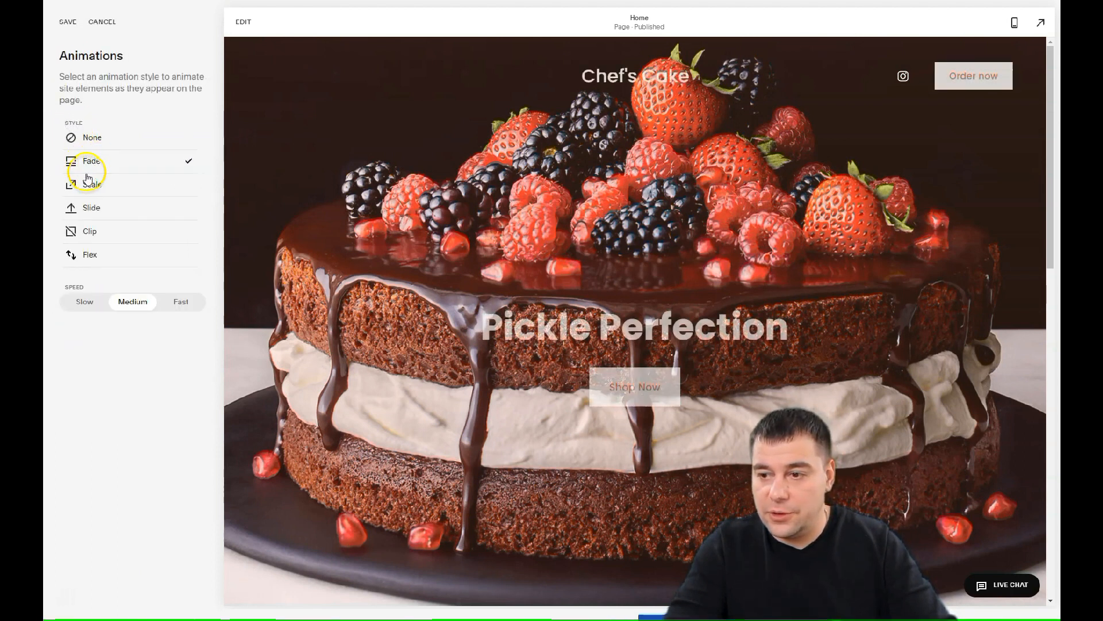
left_click(68, 22)
left_click(61, 22)
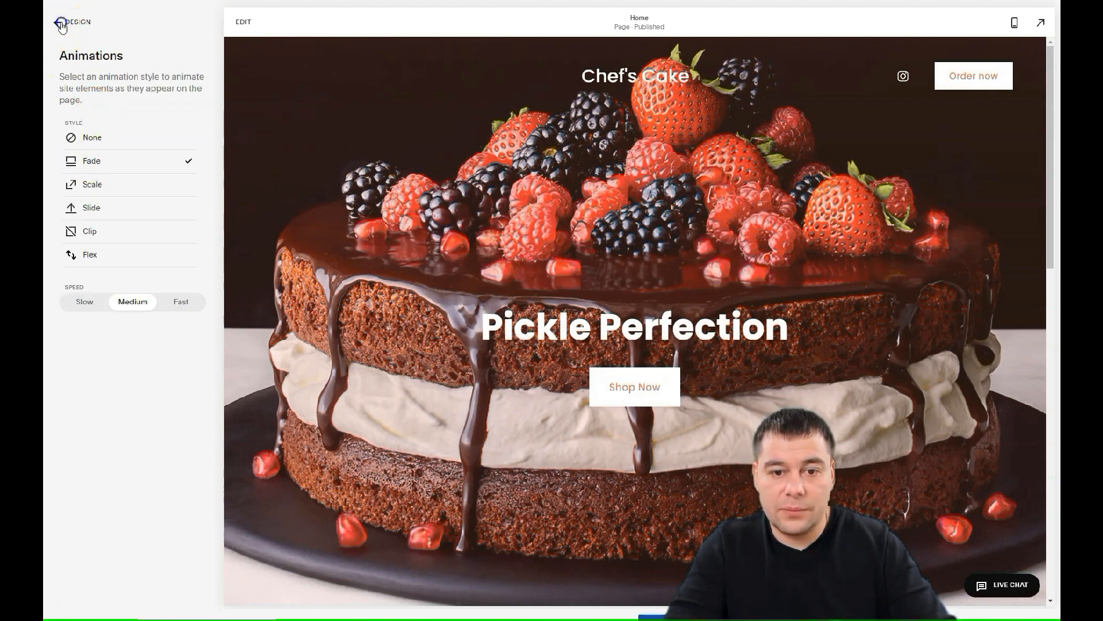
left_click(70, 88)
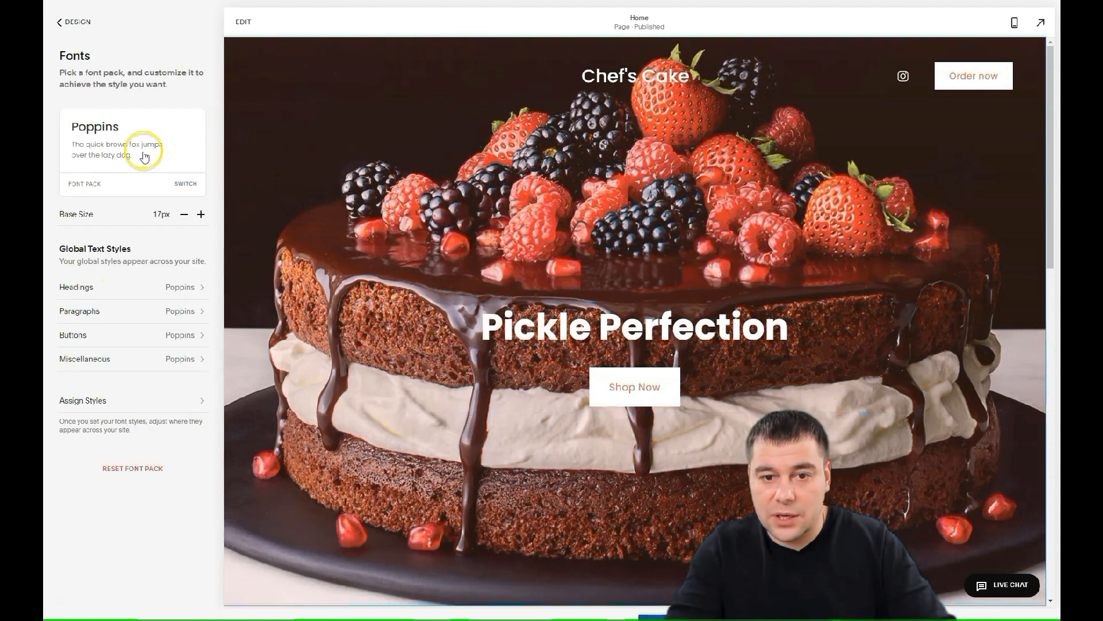
Switch the font pack from Poppins to the serif Minerva Modern pack and save
left_click(186, 182)
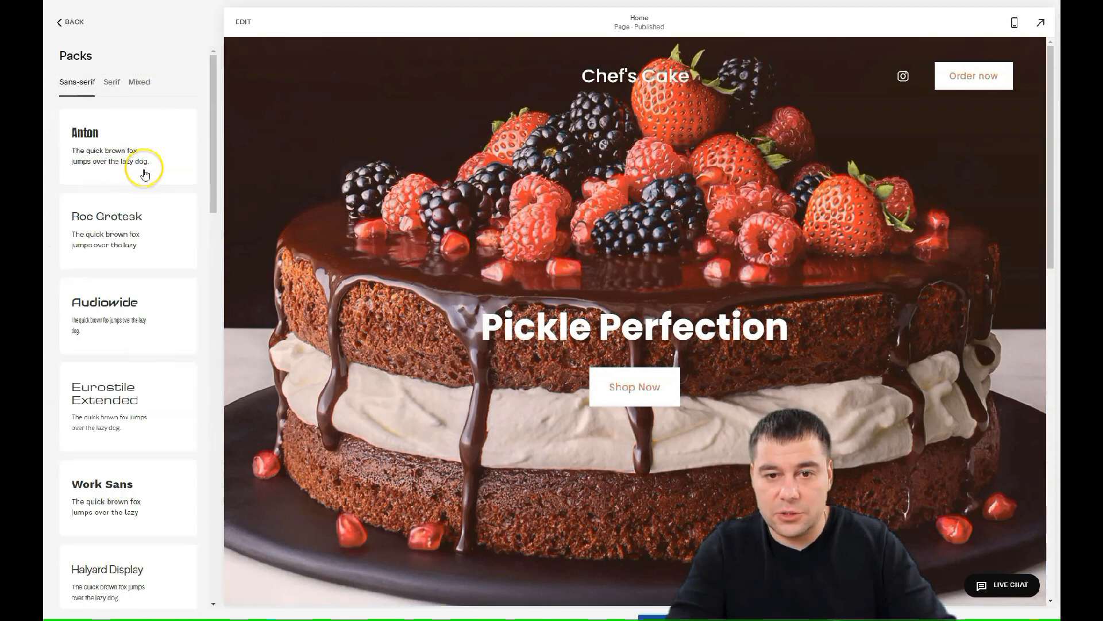
scroll(146, 173, "down", 5)
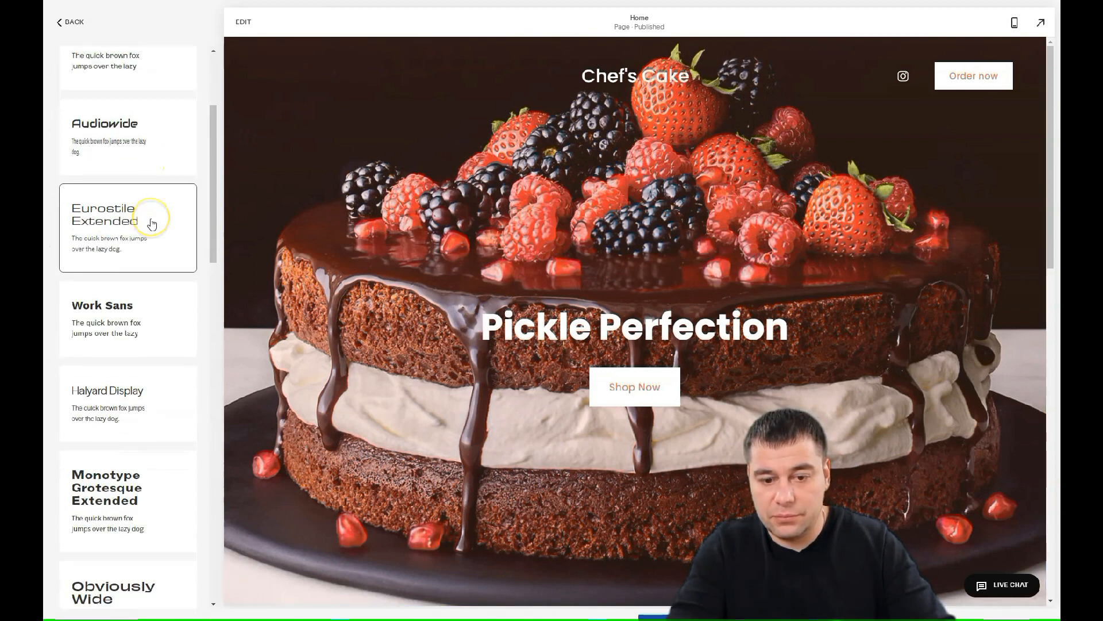
scroll(151, 224, "down", 10)
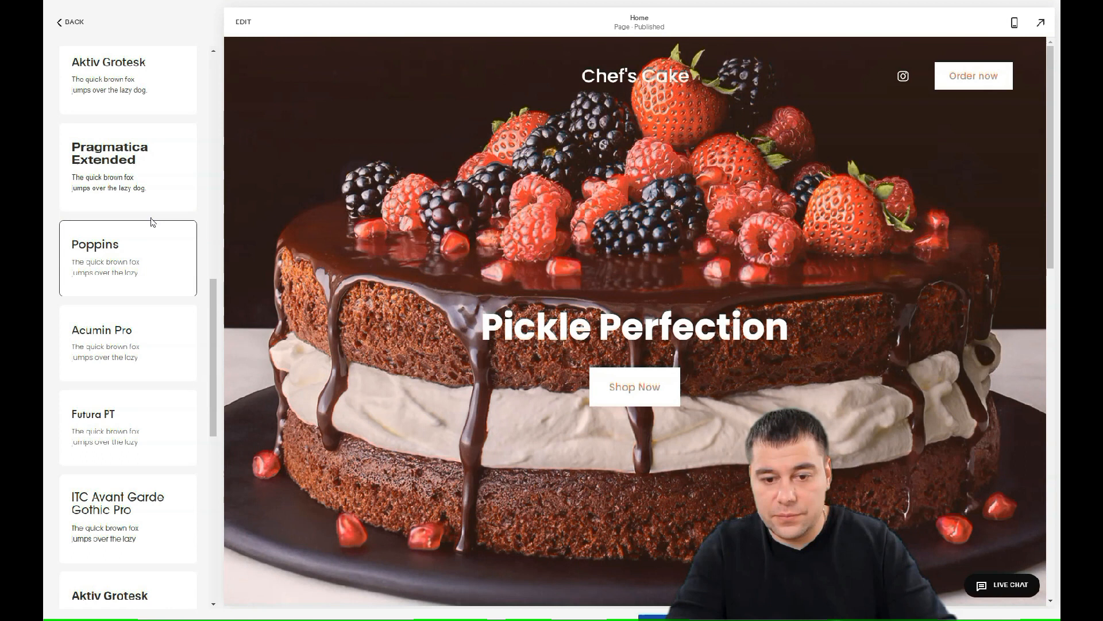
scroll(152, 222, "down", 10)
scroll(147, 207, "up", 6)
left_click(145, 197)
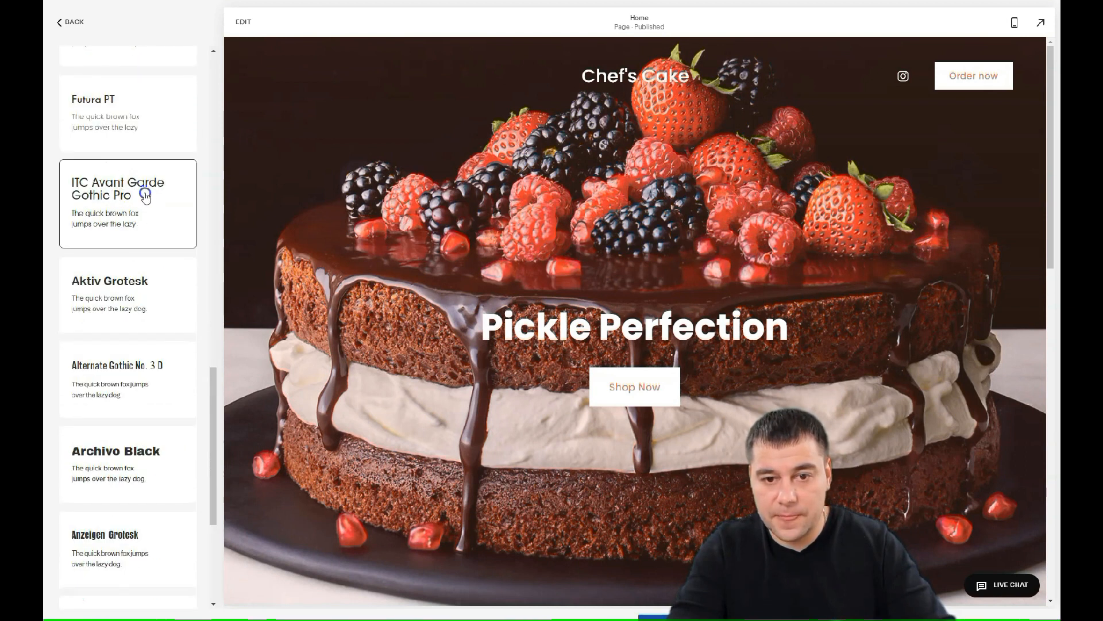
scroll(143, 202, "down", 3)
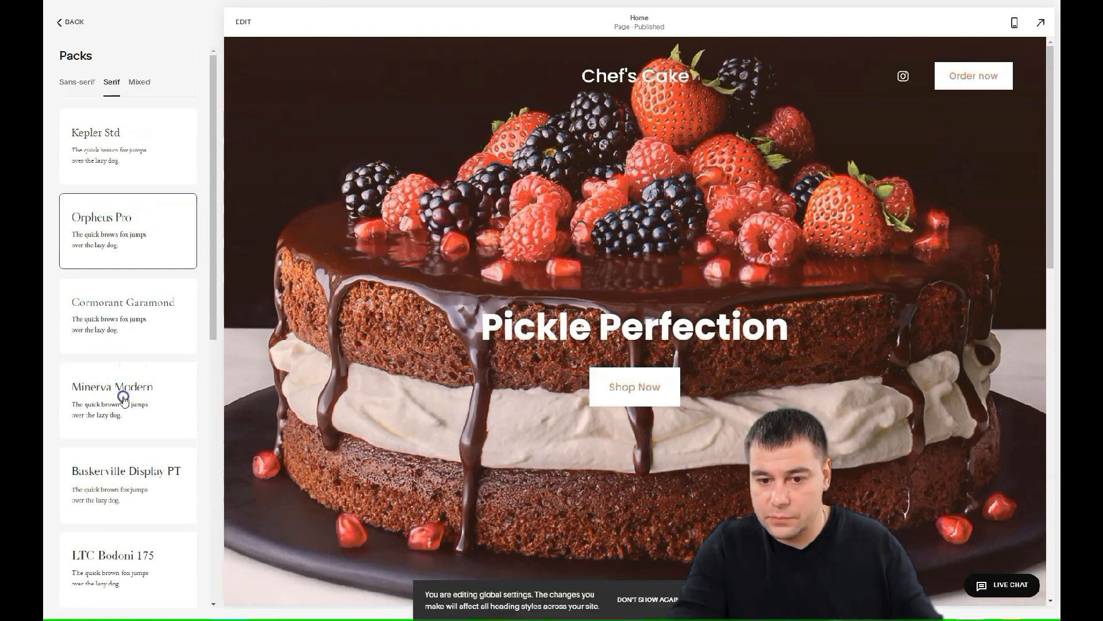
left_click(123, 396)
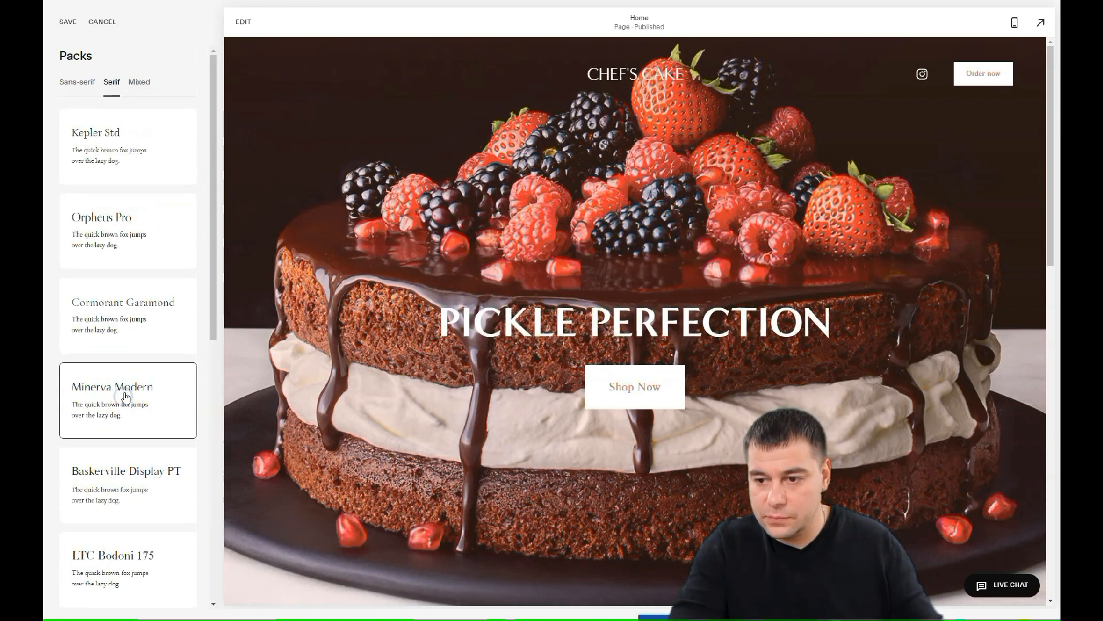
left_click(67, 22)
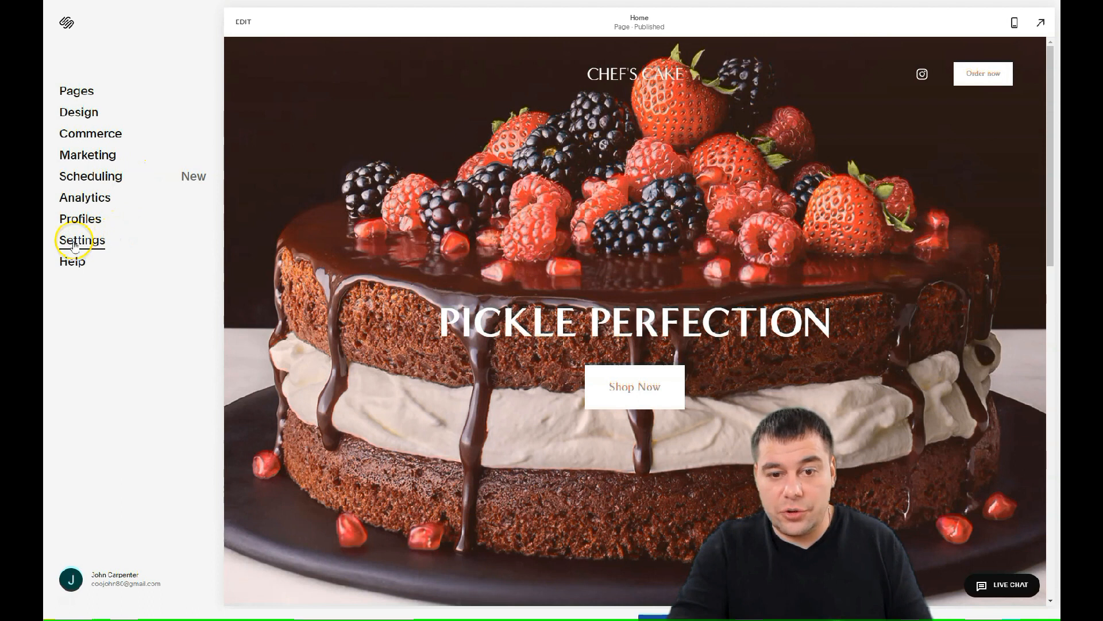
left_click(73, 243)
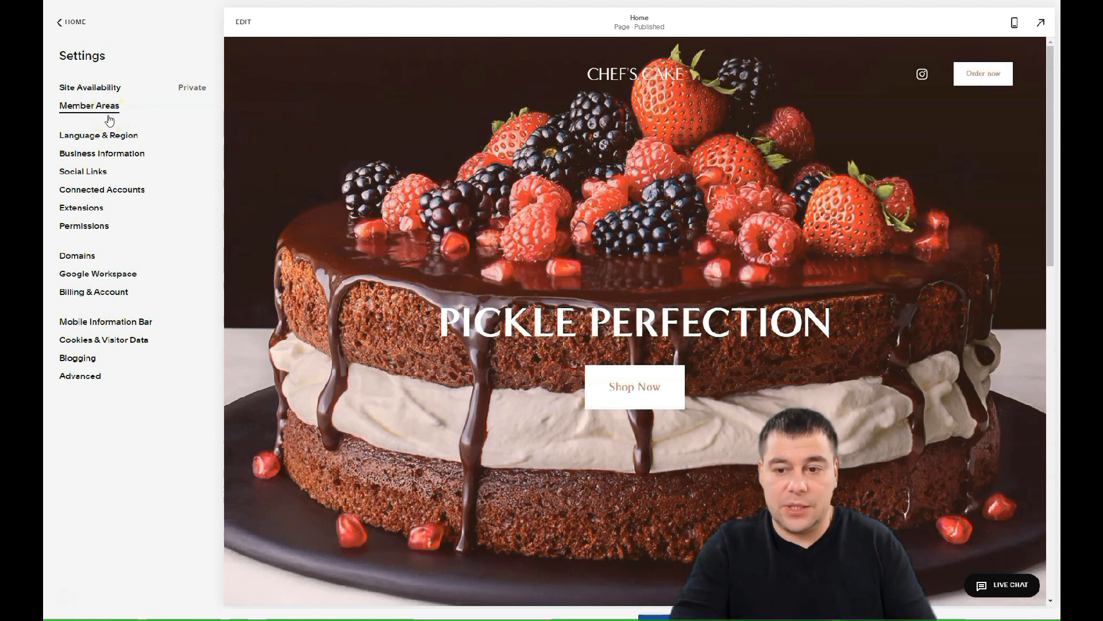
left_click(59, 24)
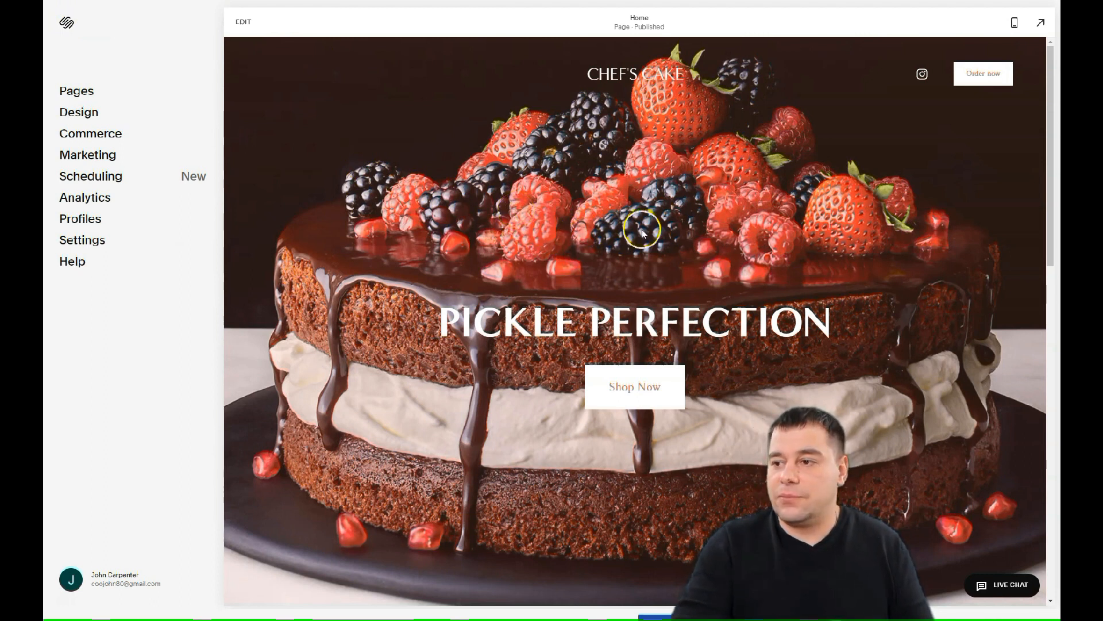
scroll(643, 230, "down", 10)
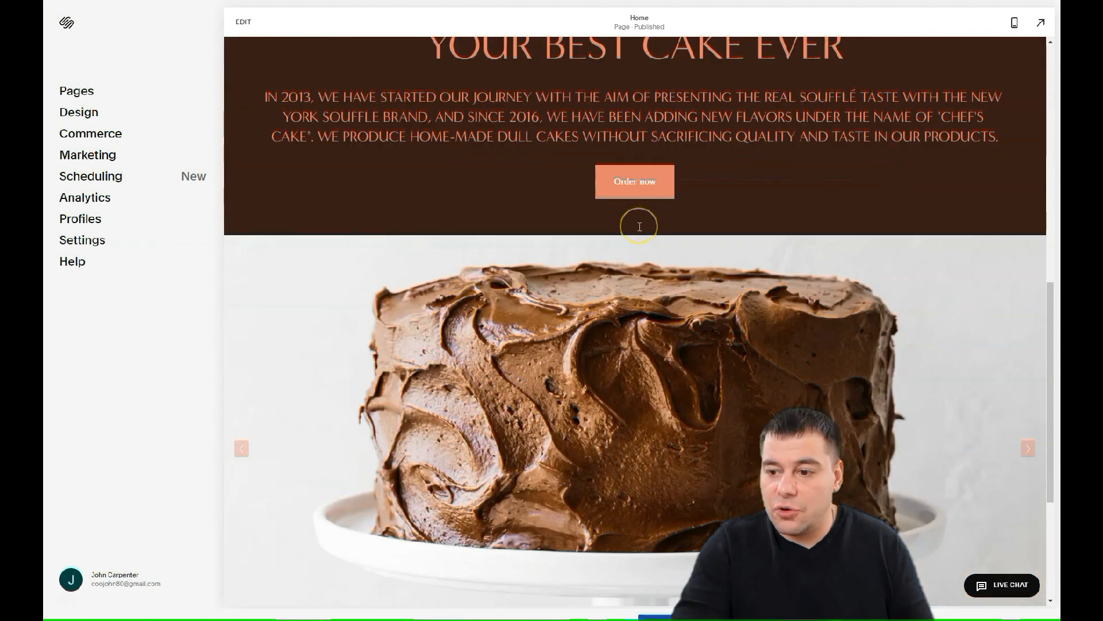
scroll(639, 227, "down", 5)
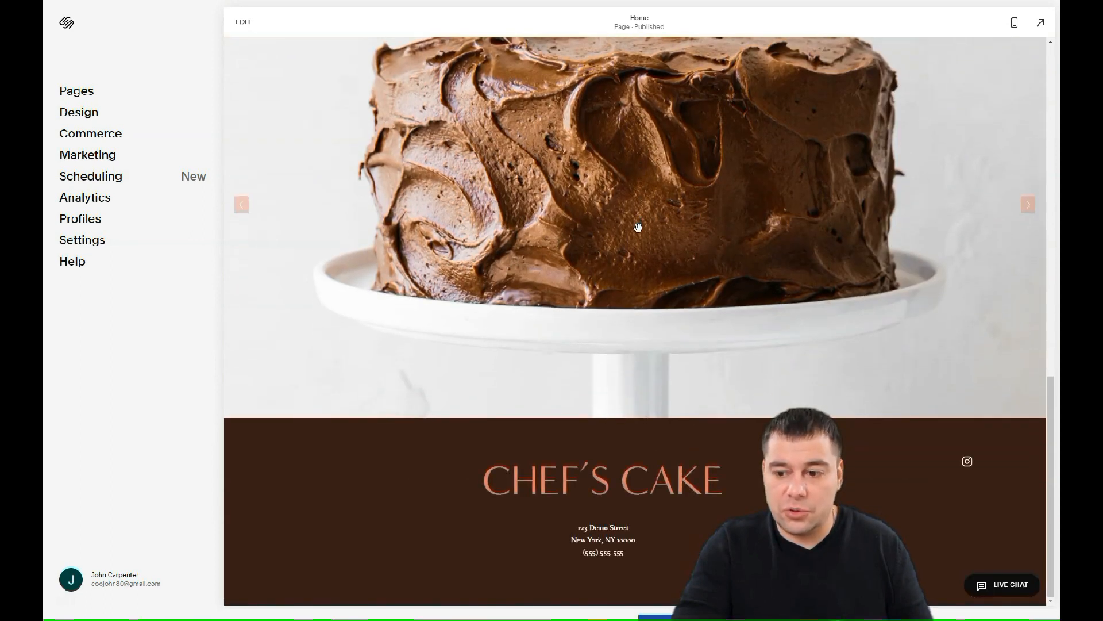
scroll(638, 227, "up", 15)
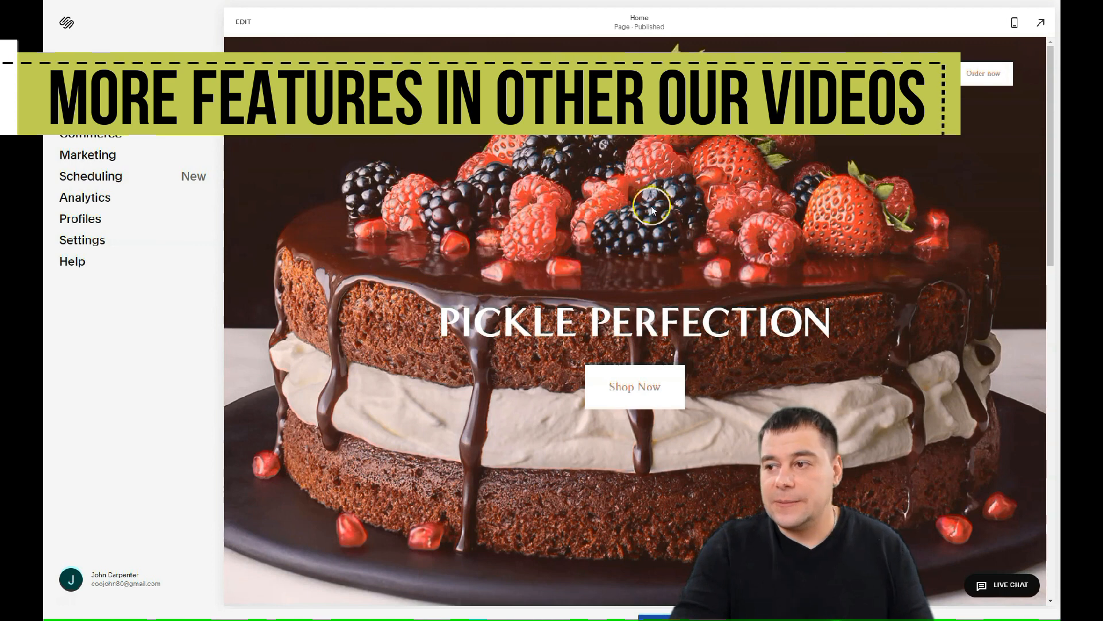
scroll(676, 191, "down", 1)
scroll(677, 192, "down", 10)
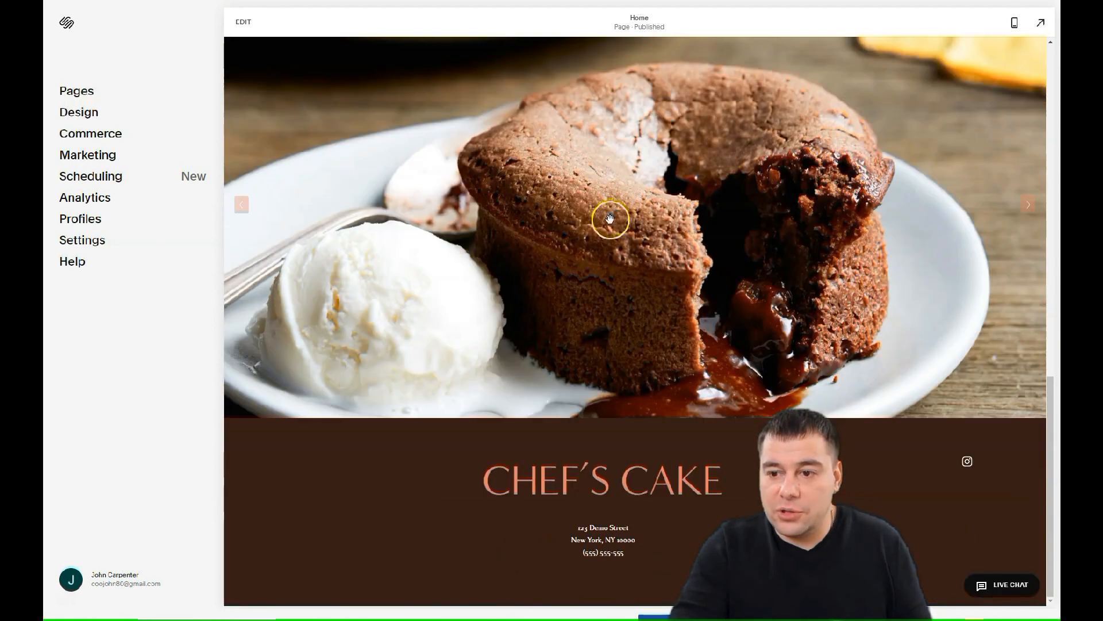
scroll(611, 239, "up", 10)
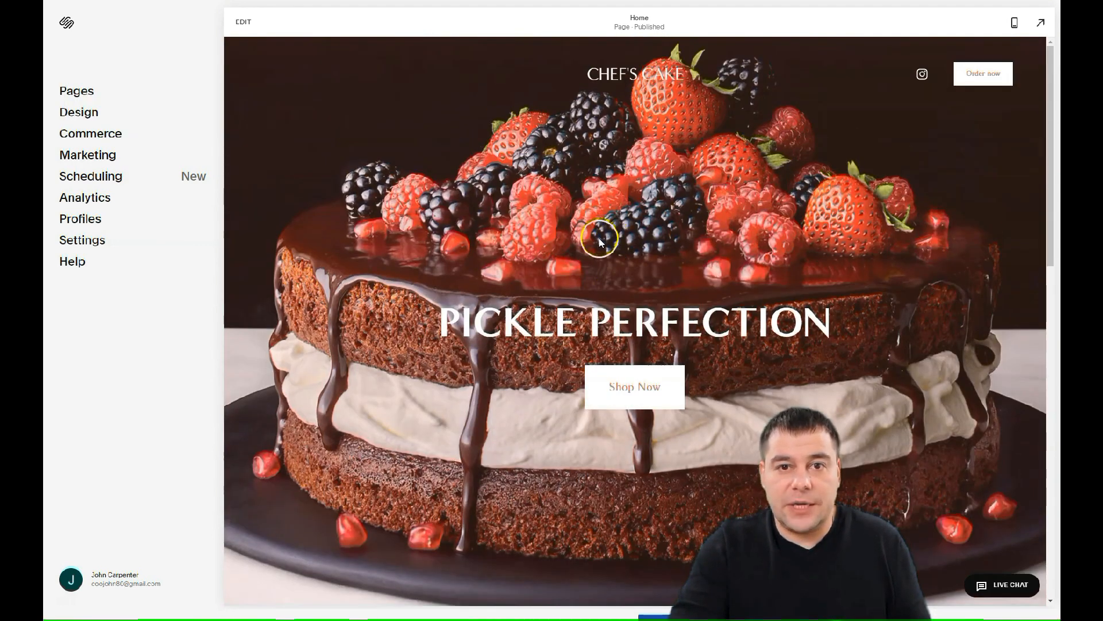